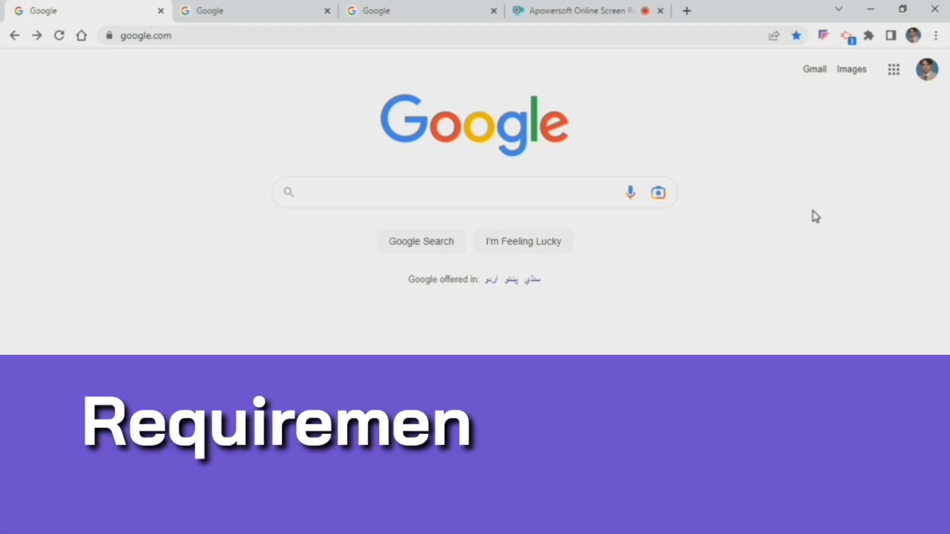
Step: Open Google Forms from the list of Google apps
left_click(812, 211)
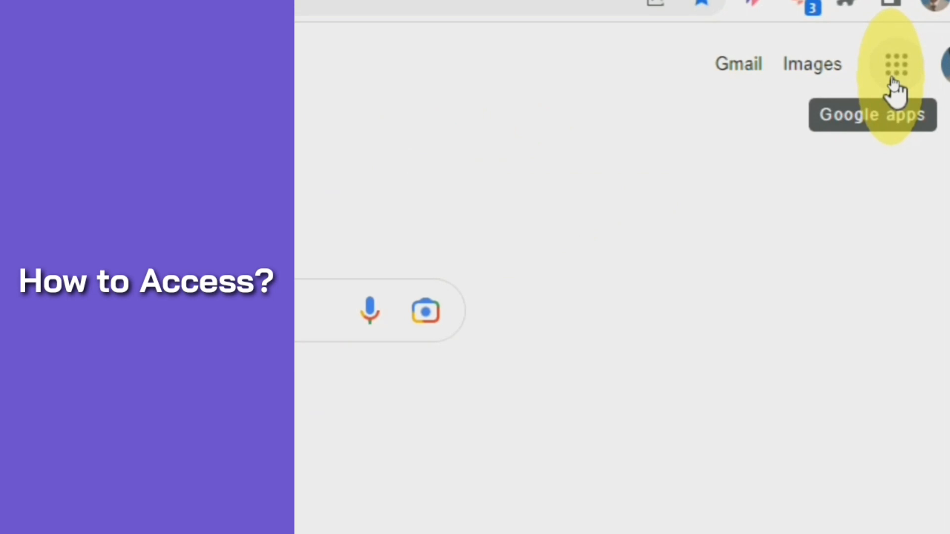
left_click(894, 74)
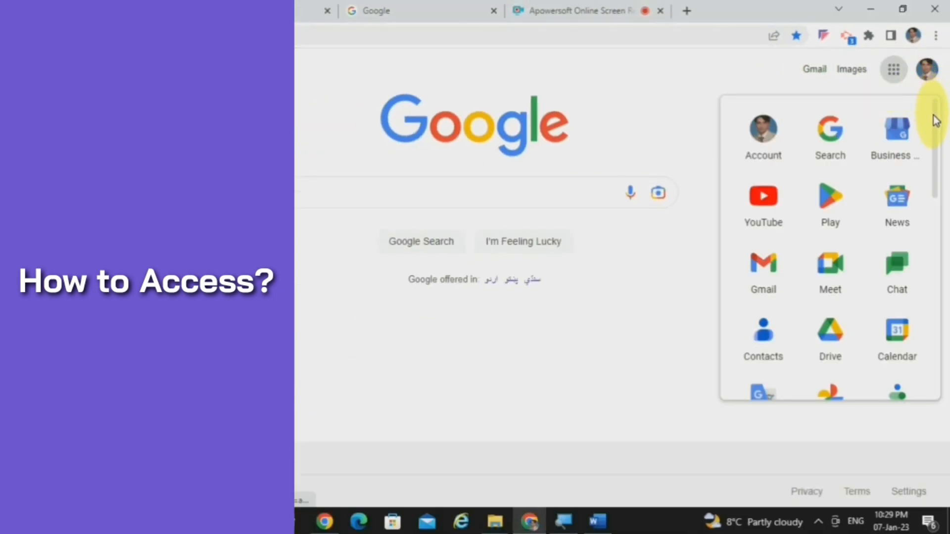
left_click_drag(935, 118, 935, 349)
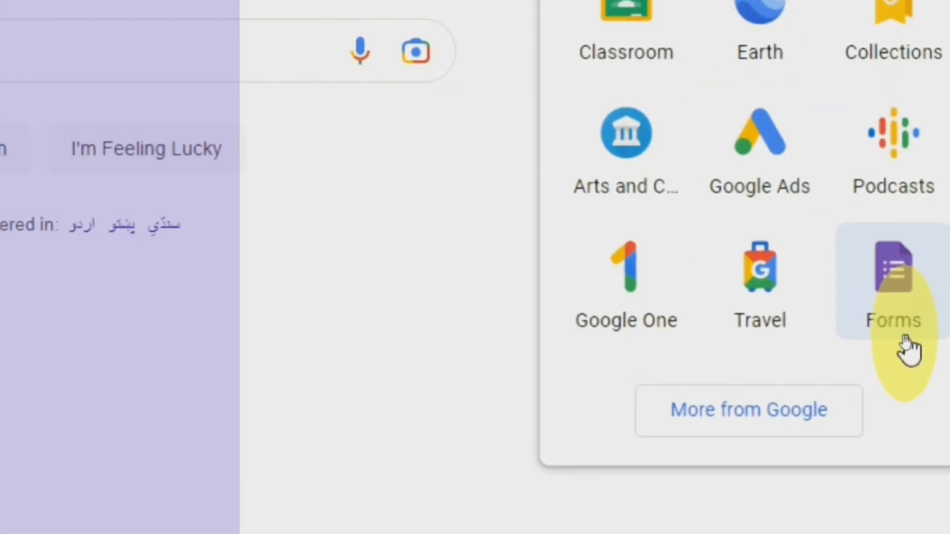
left_click(898, 328)
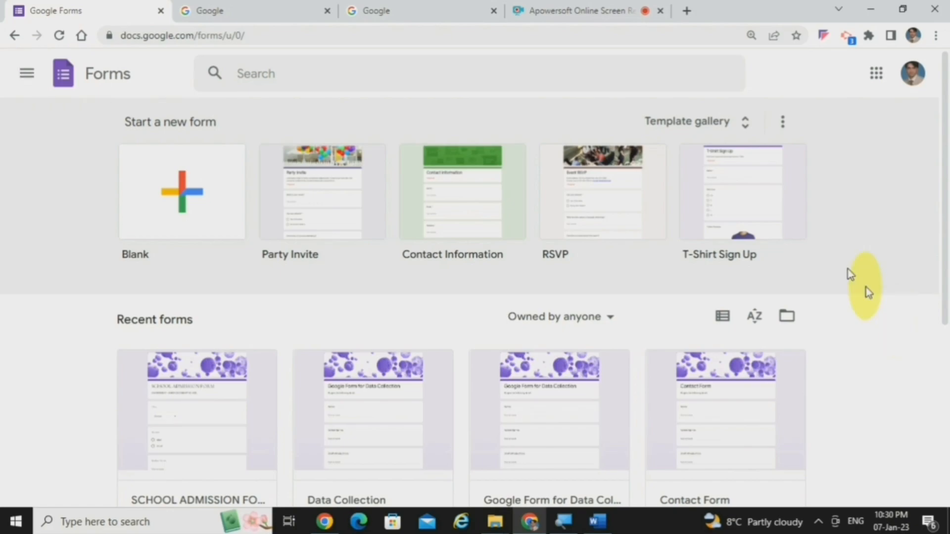
Step: Open Google Drive from another Google page and create a new Google Forms file there
left_click(306, 10)
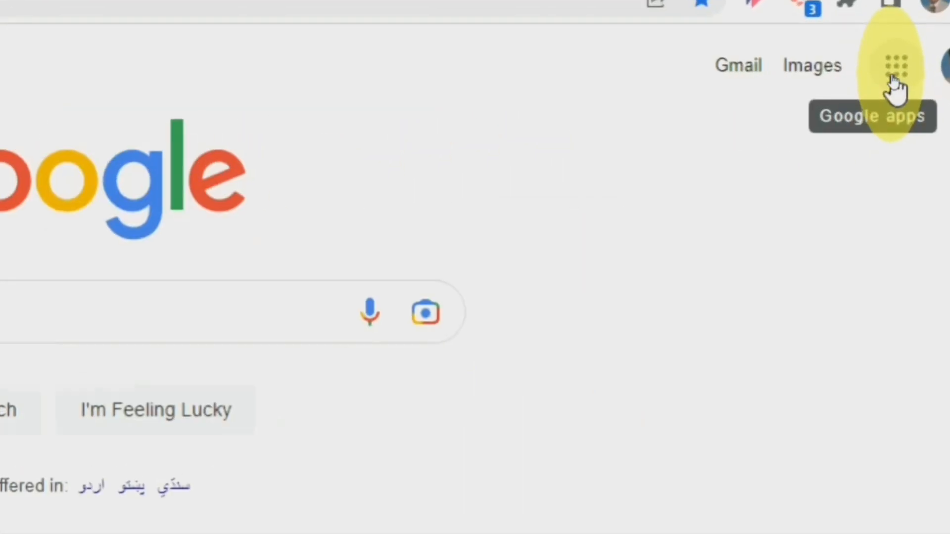
left_click(893, 76)
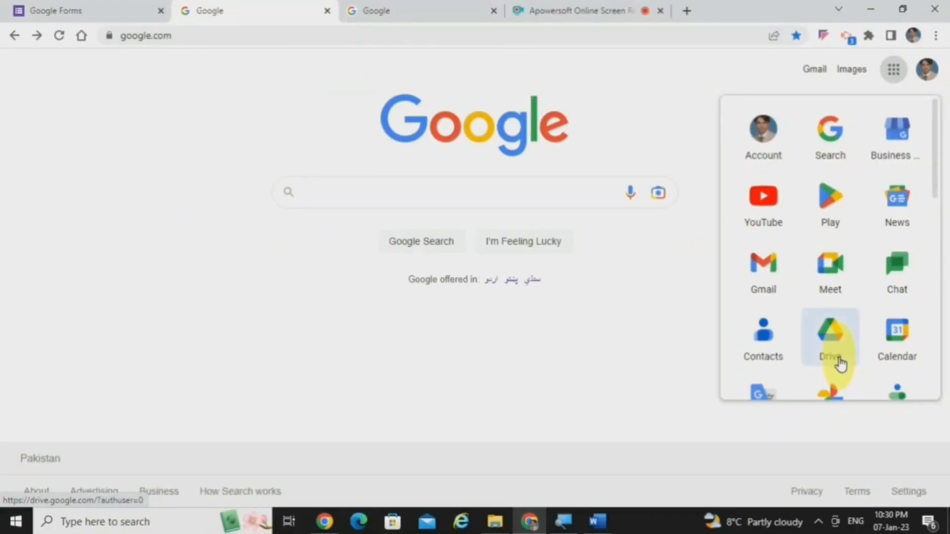
left_click(839, 365)
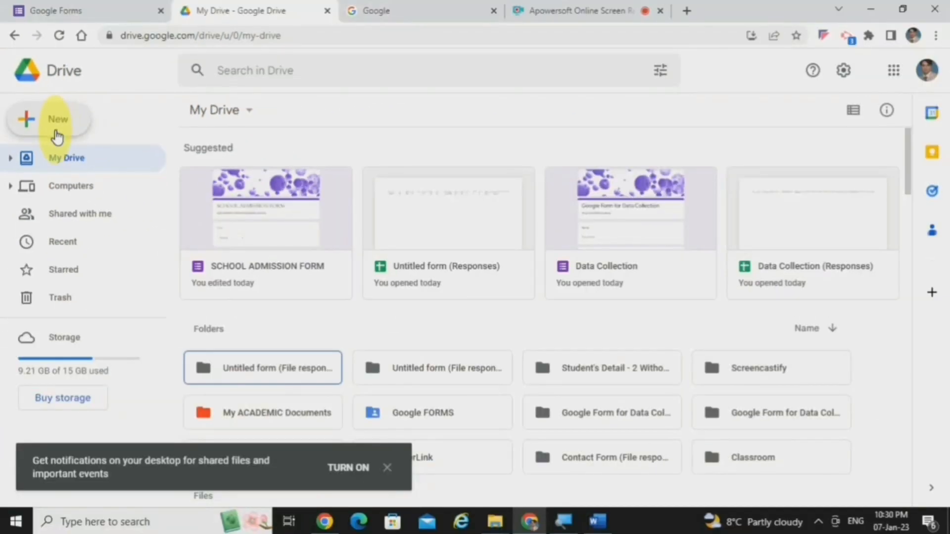
left_click(57, 133)
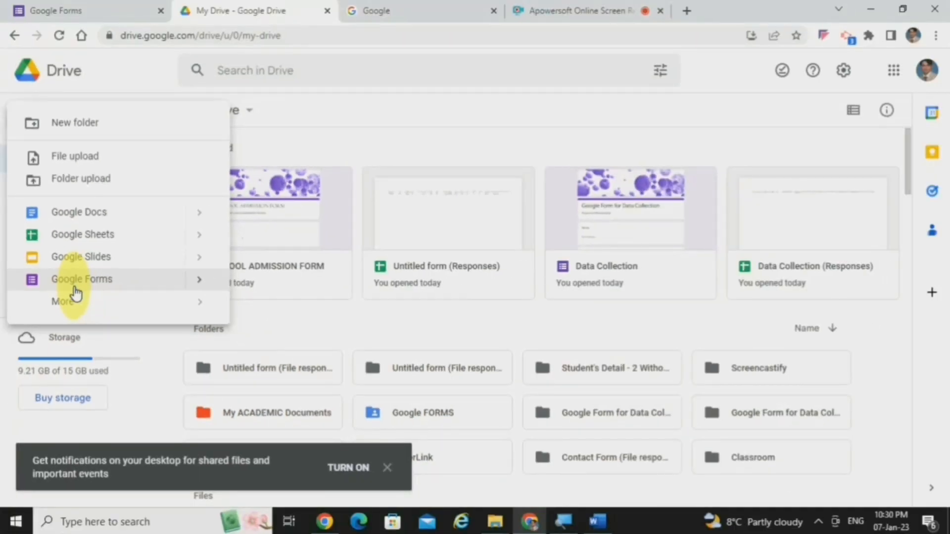
left_click(76, 292)
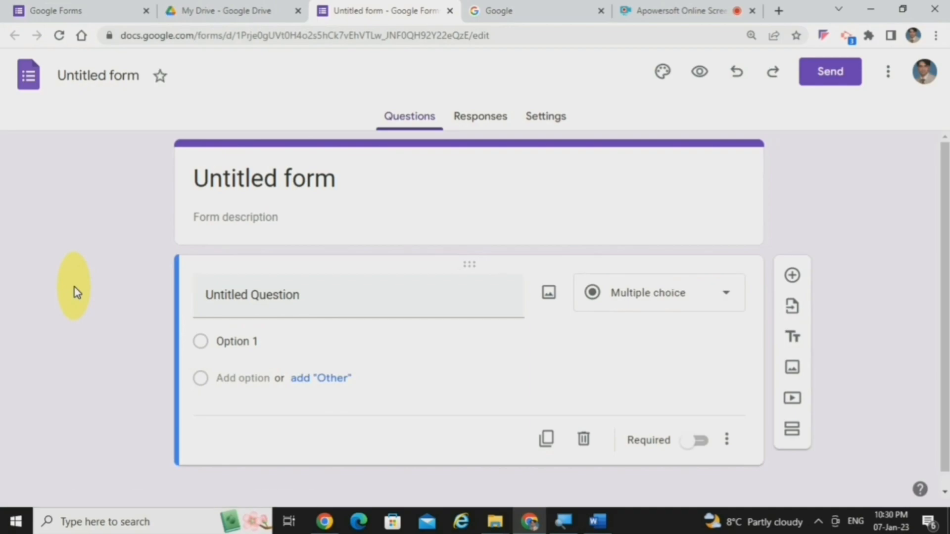
Step: Open the Google Forms home page by its address, docs.google.com/forms/u/0/, starting from another Google page
left_click(493, 10)
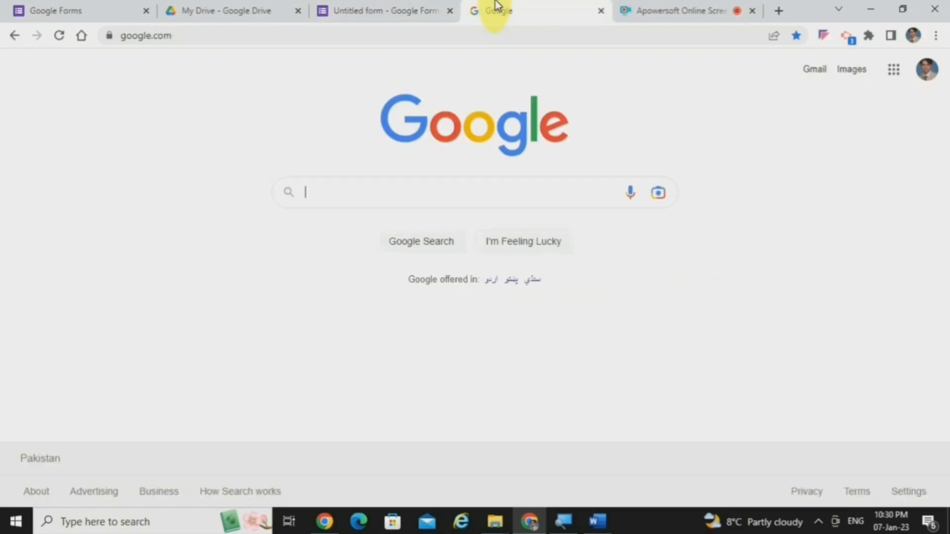
left_click(262, 36)
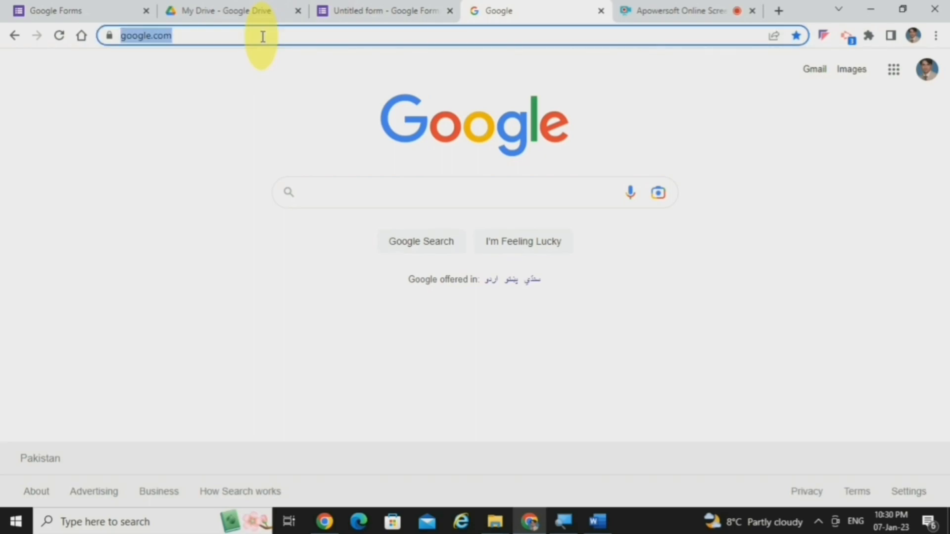
type("docs.")
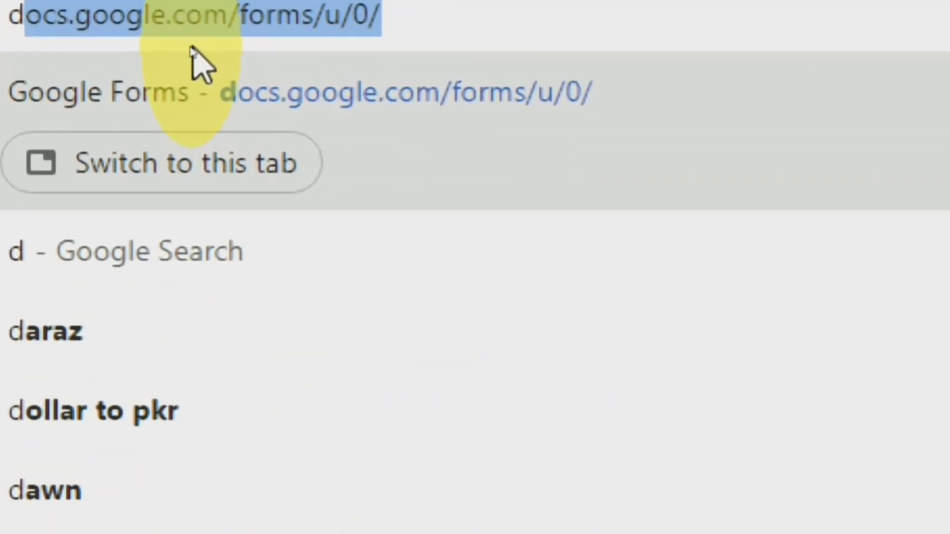
key("Return")
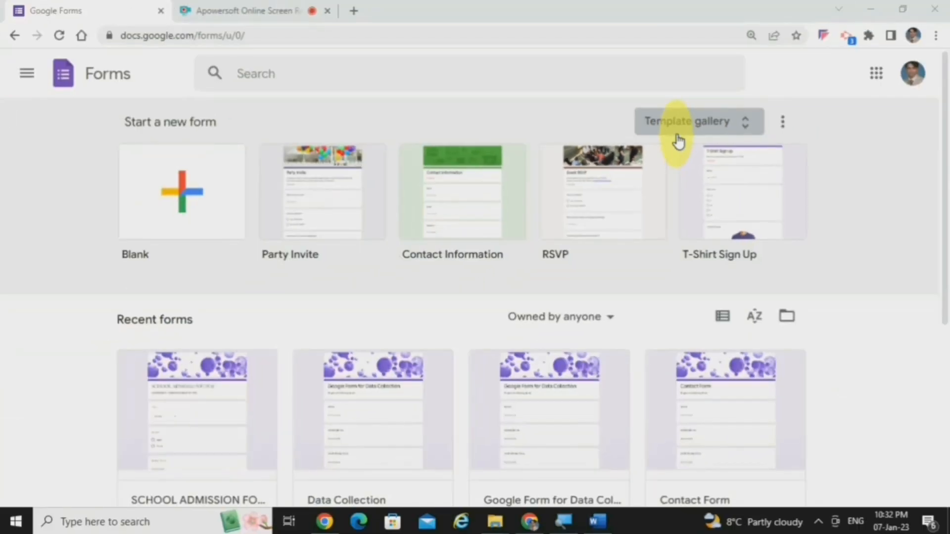
Step: Create a blank form from the full template gallery
left_click(678, 142)
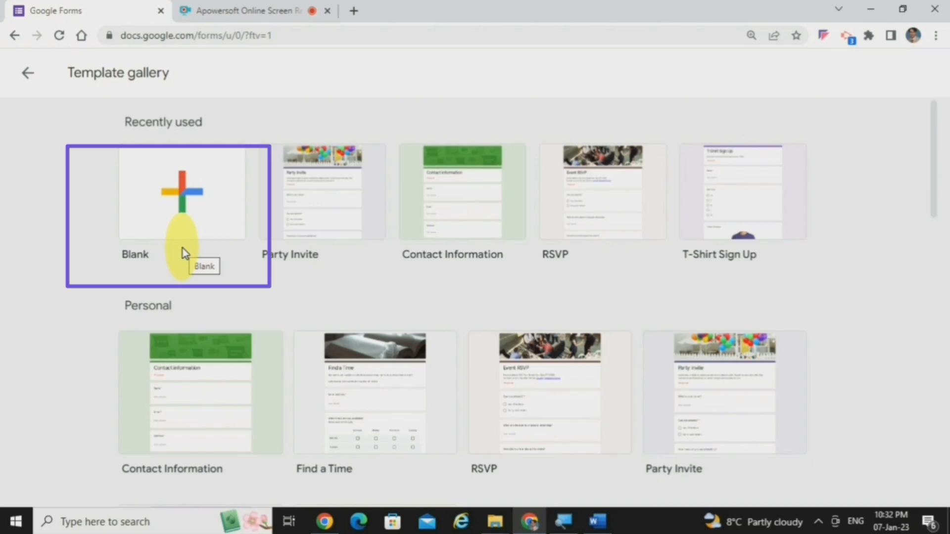
left_click(183, 222)
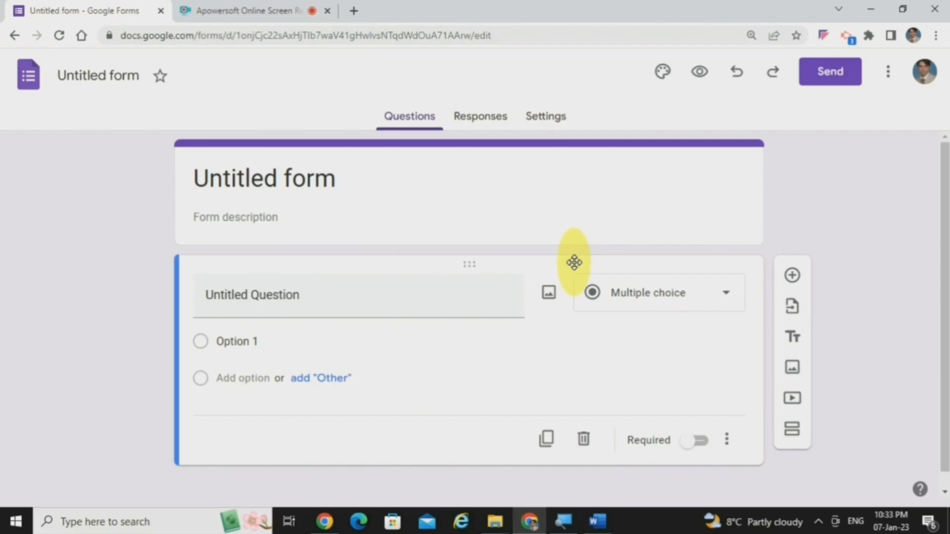
Step: Switch to the Word document "Google Fom Link" and open the forms.gle link it contains
left_click(594, 522)
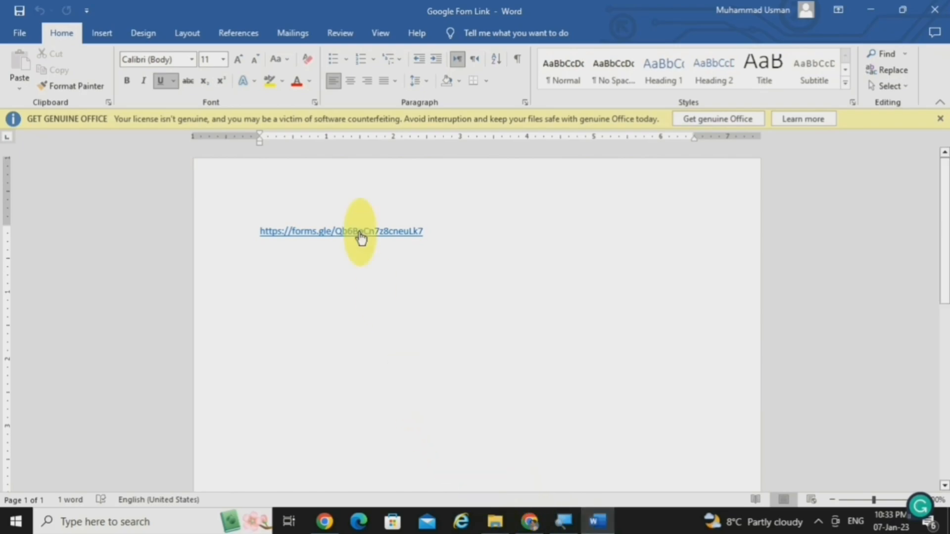
left_click_drag(335, 239, 338, 241)
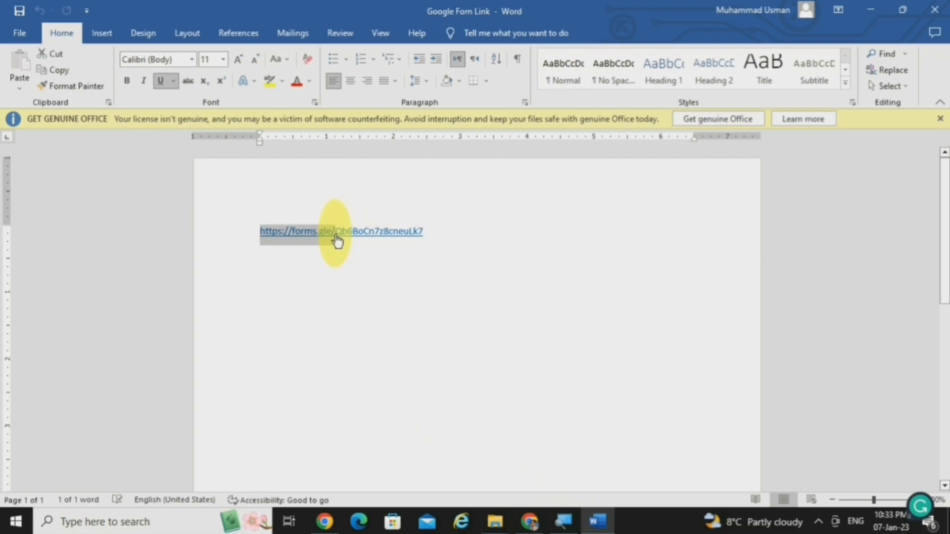
left_click(352, 233, "ctrl")
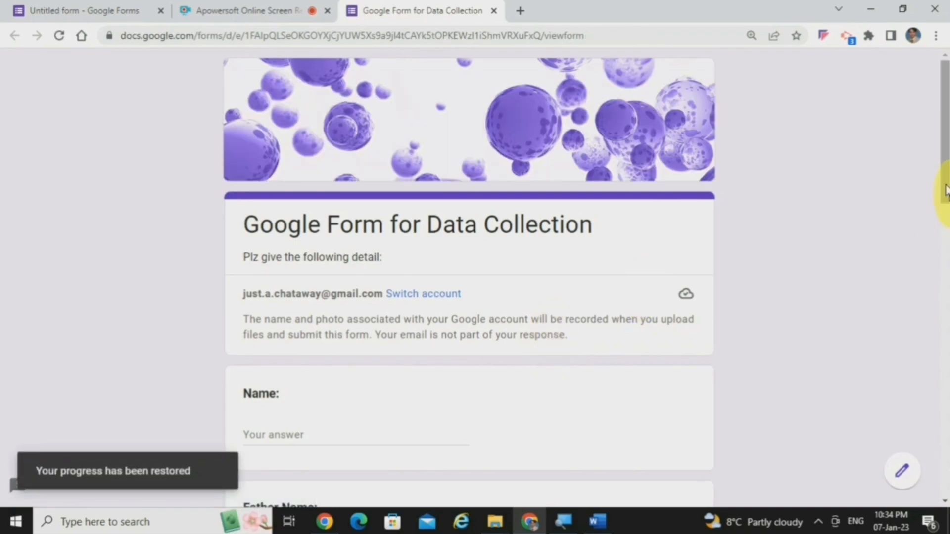
Step: Look through the questions on the first page of the sample data collection form and go to its second page
left_click_drag(943, 153, 945, 264)
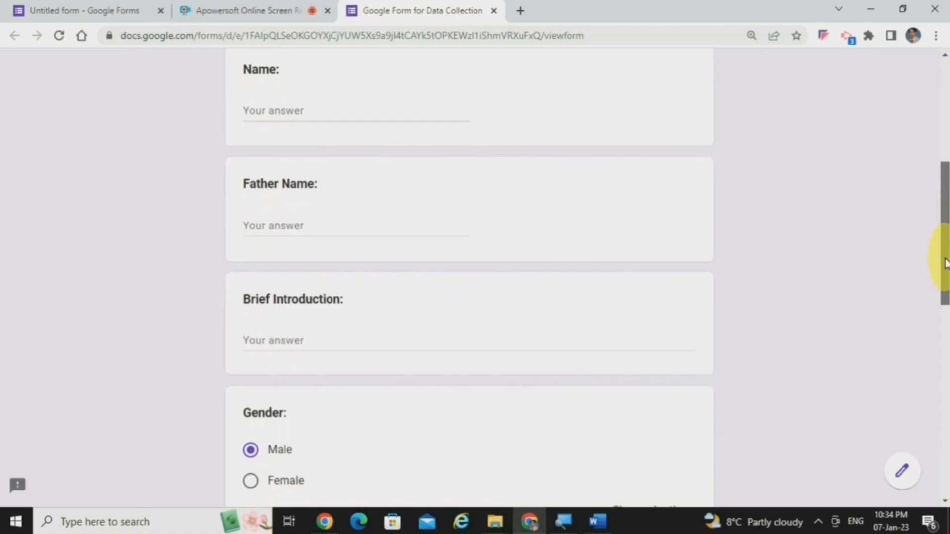
left_click_drag(945, 263, 945, 267)
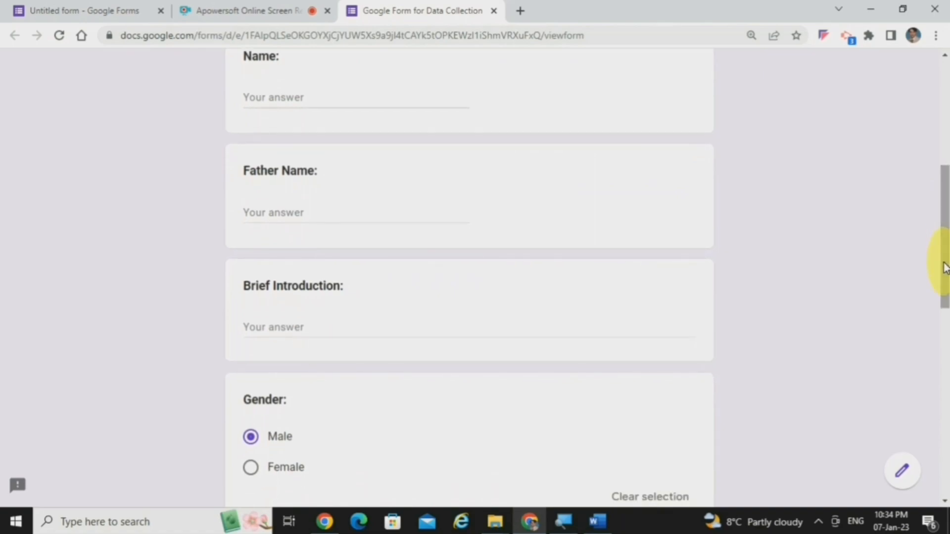
left_click_drag(945, 267, 947, 435)
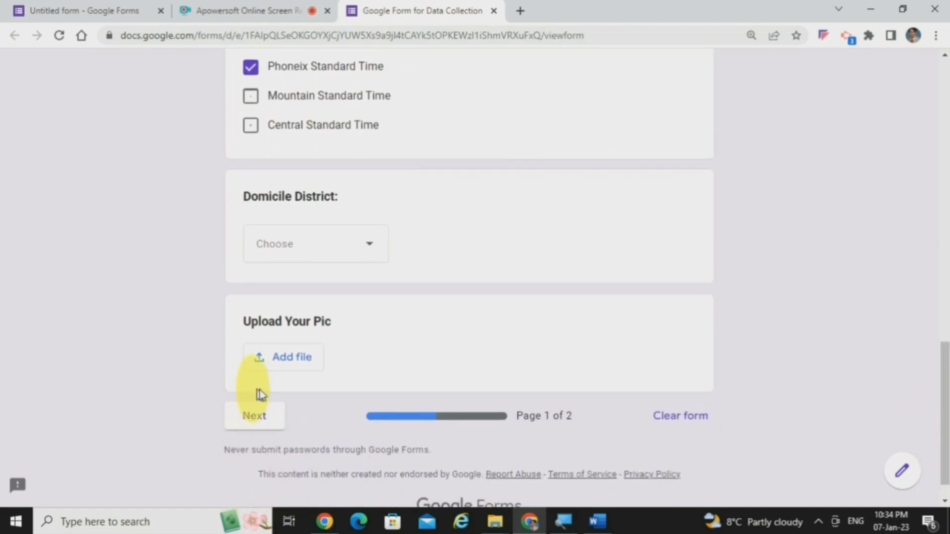
left_click(265, 418)
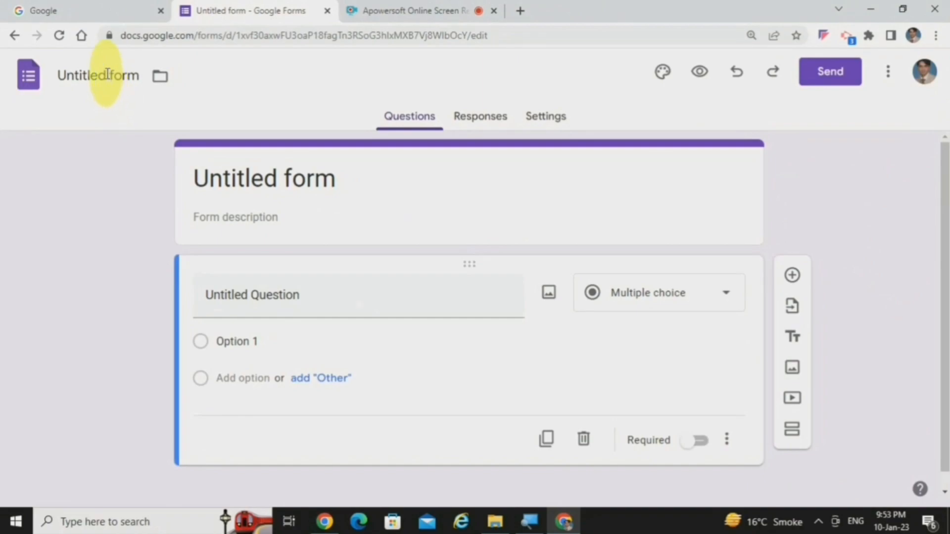
Step: Name the untitled form "Google Form for Data Collection" and use the same text as its heading
left_click(107, 74)
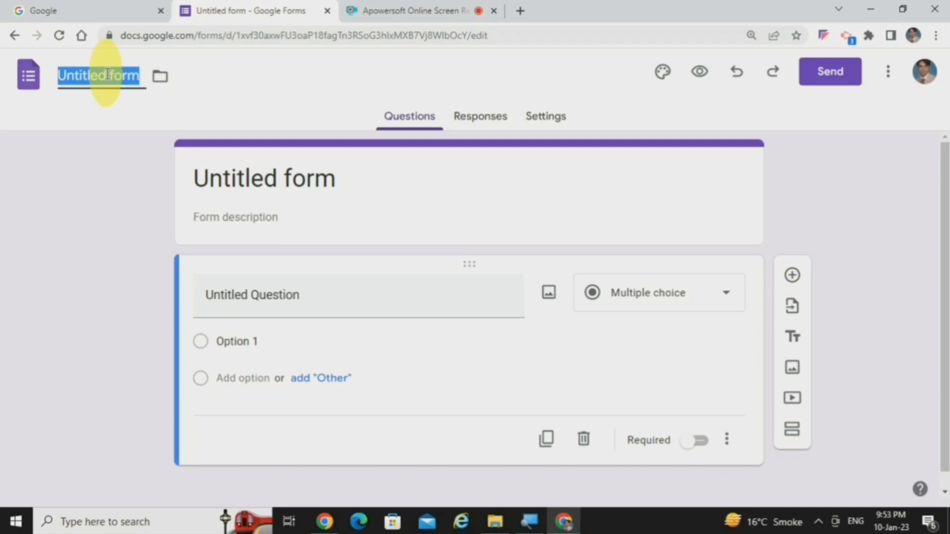
type("Google Form for Data Collection")
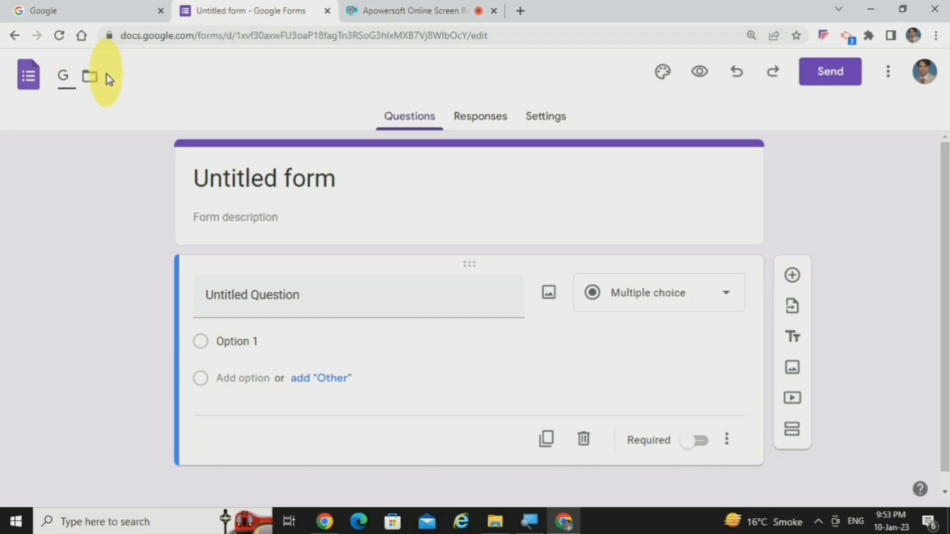
left_click(307, 178)
Step: Try bold, italic and underline on the whole form heading and remove the formatting again
double_click(360, 185)
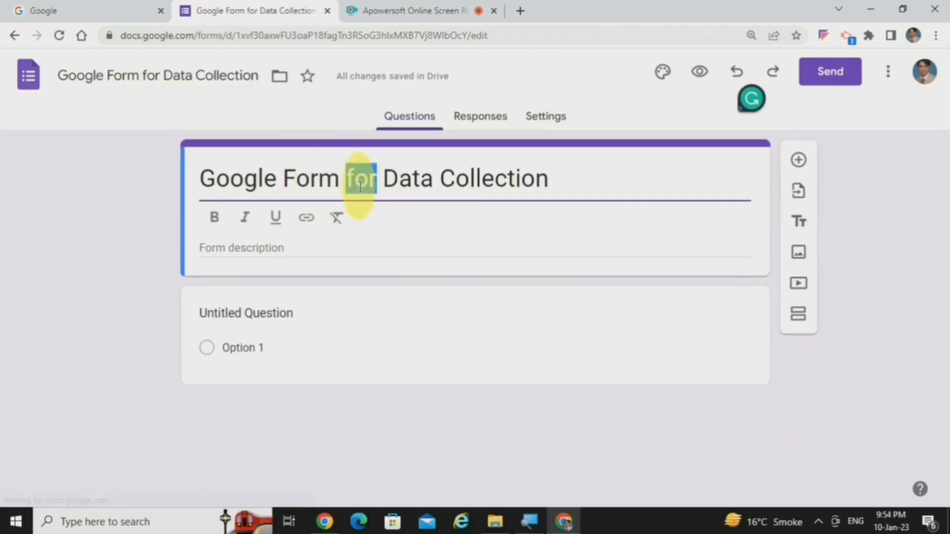
key("ctrl+a")
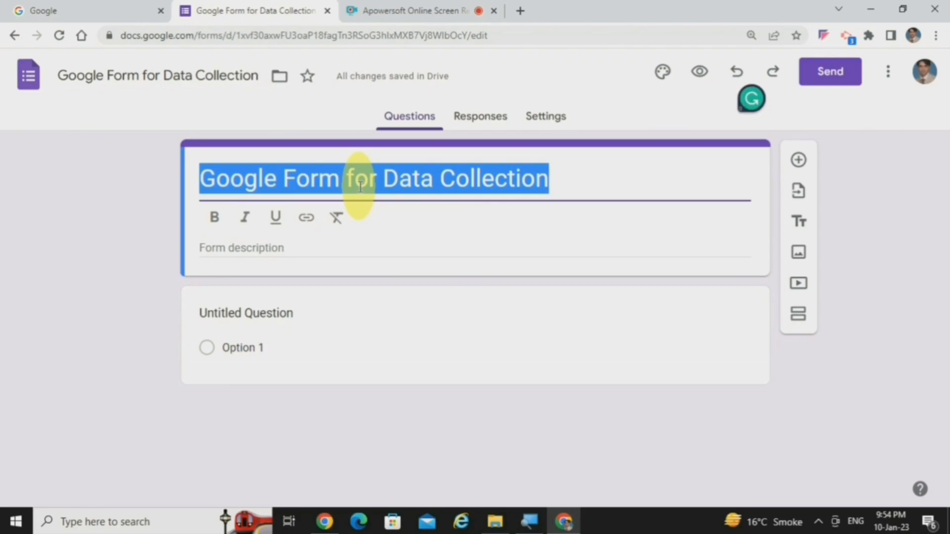
left_click(220, 223)
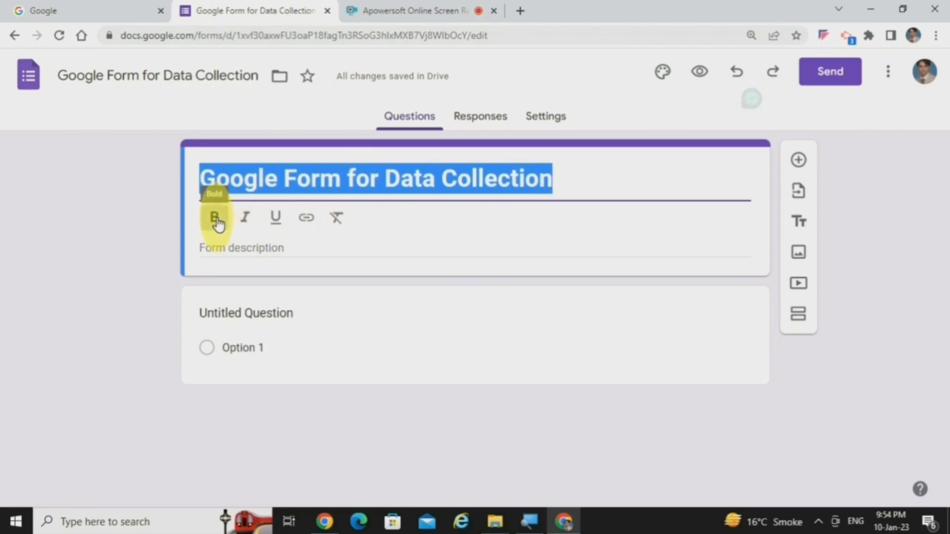
left_click(249, 226)
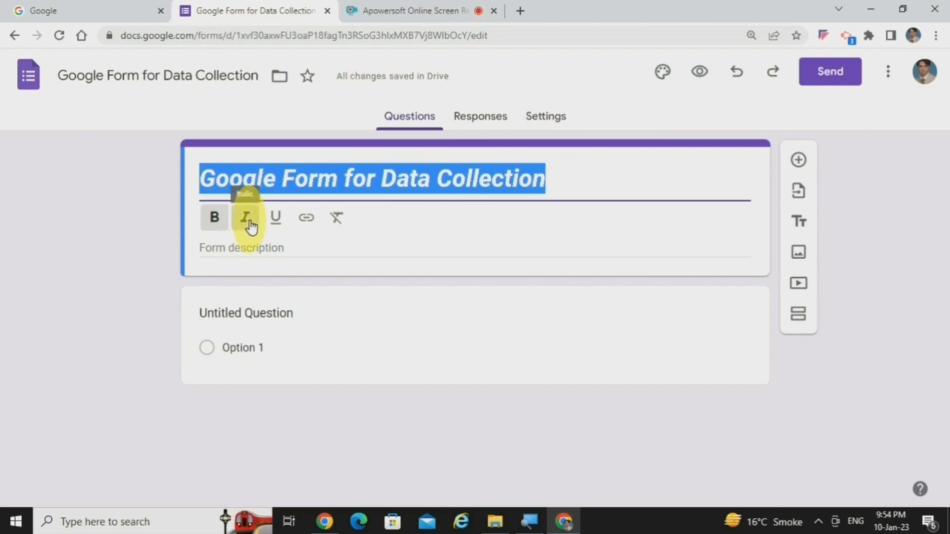
left_click(286, 224)
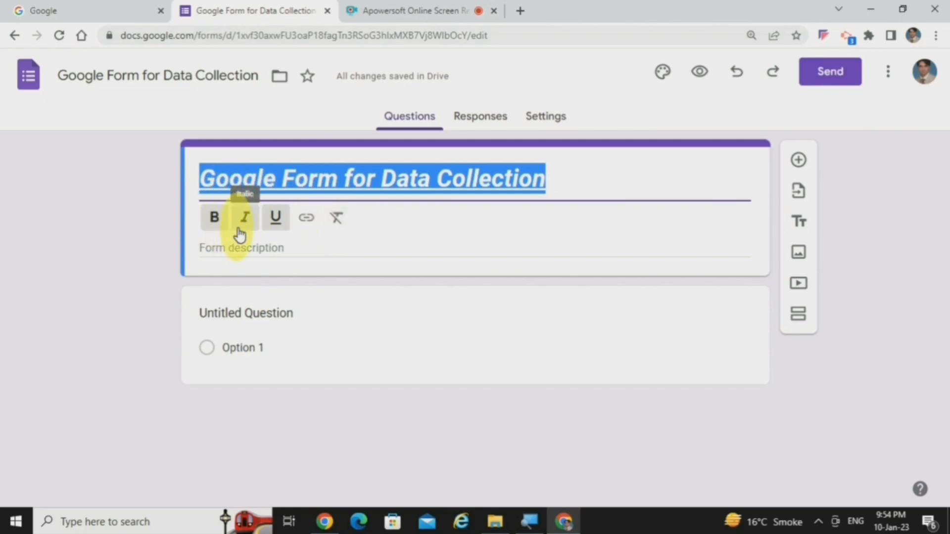
left_click(275, 218)
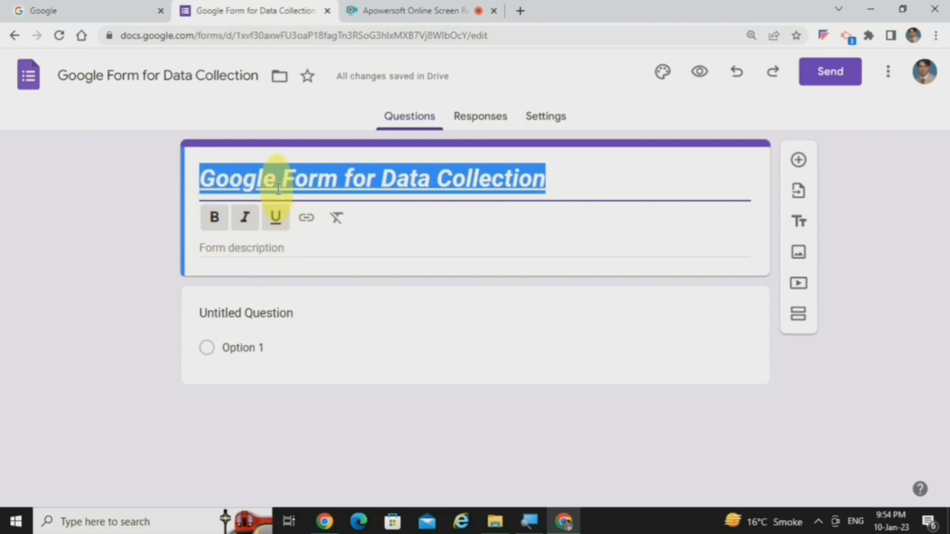
left_click(336, 230)
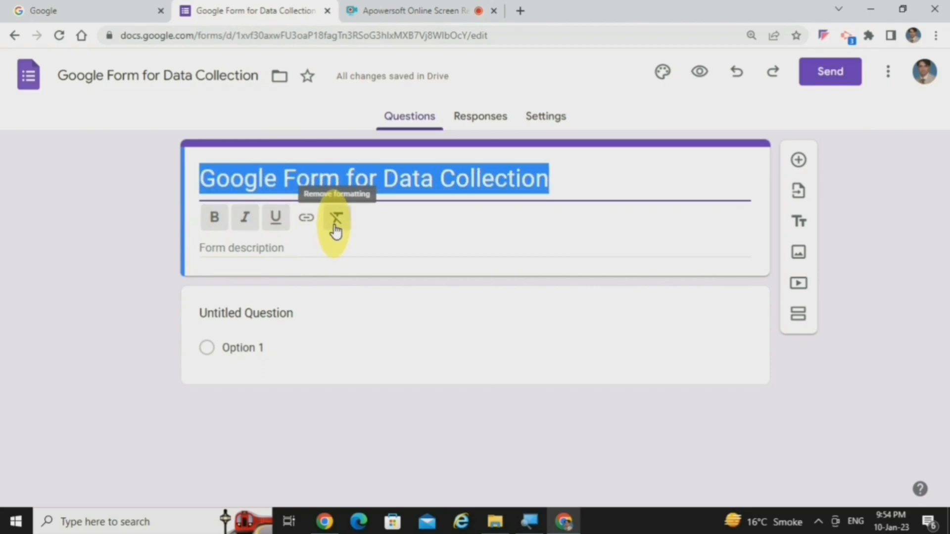
Step: Set the form description to "Plz give the following detail:" and title the first question "Name:"
left_click(303, 247)
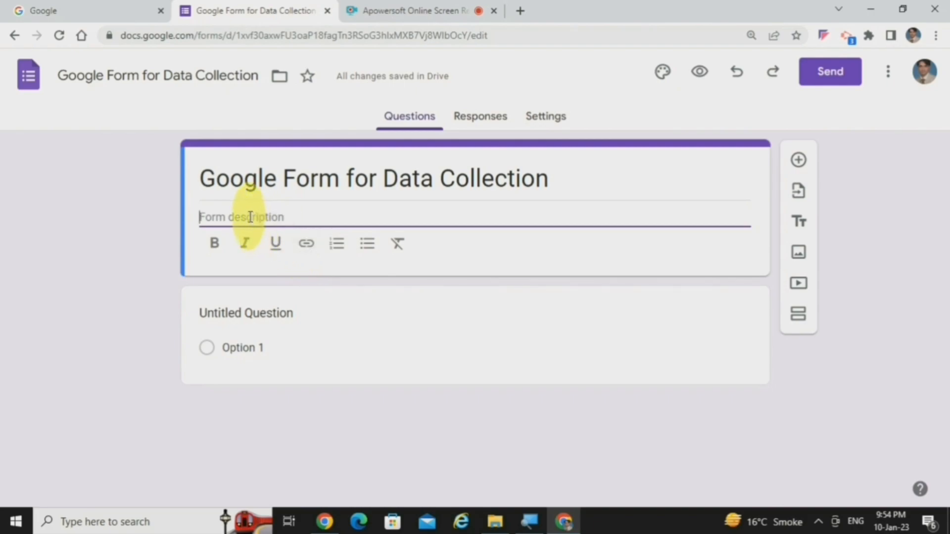
type("Plz give the following detail:")
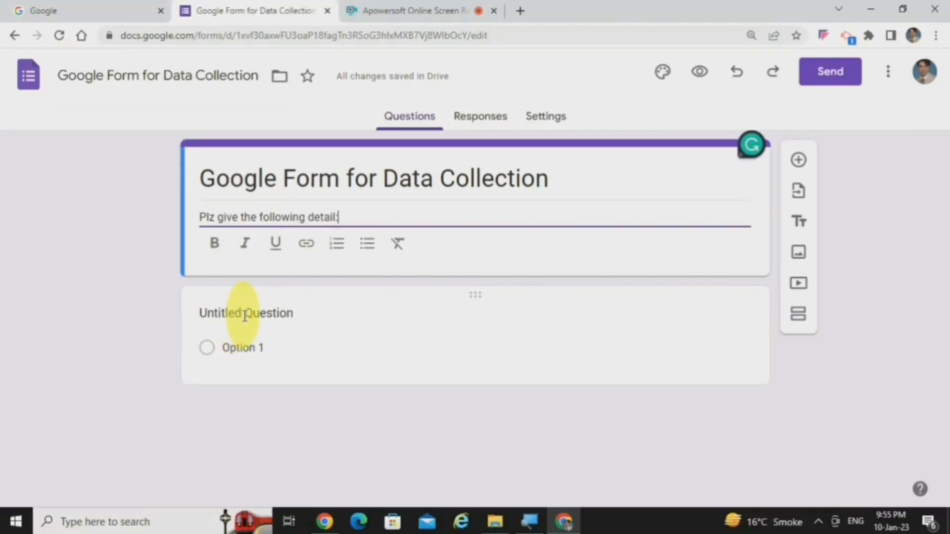
left_click(245, 315)
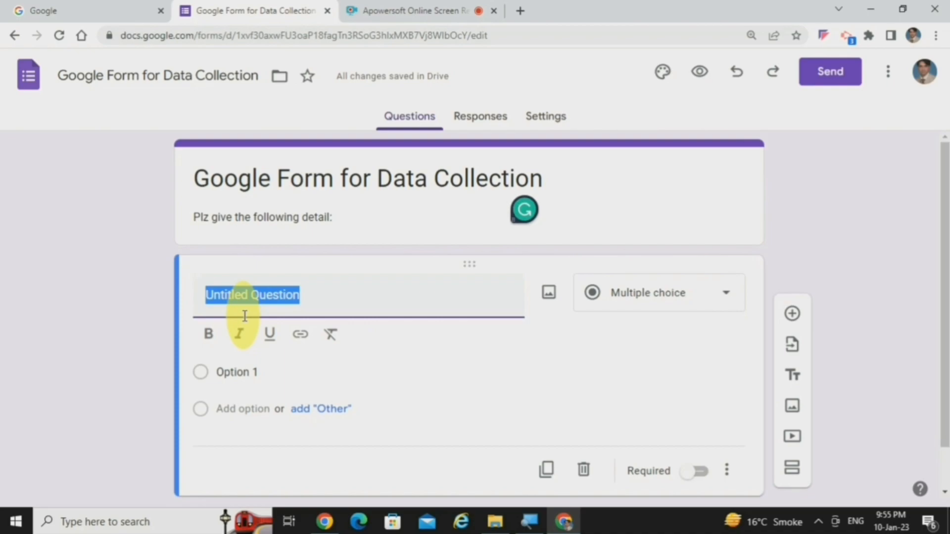
type("Name")
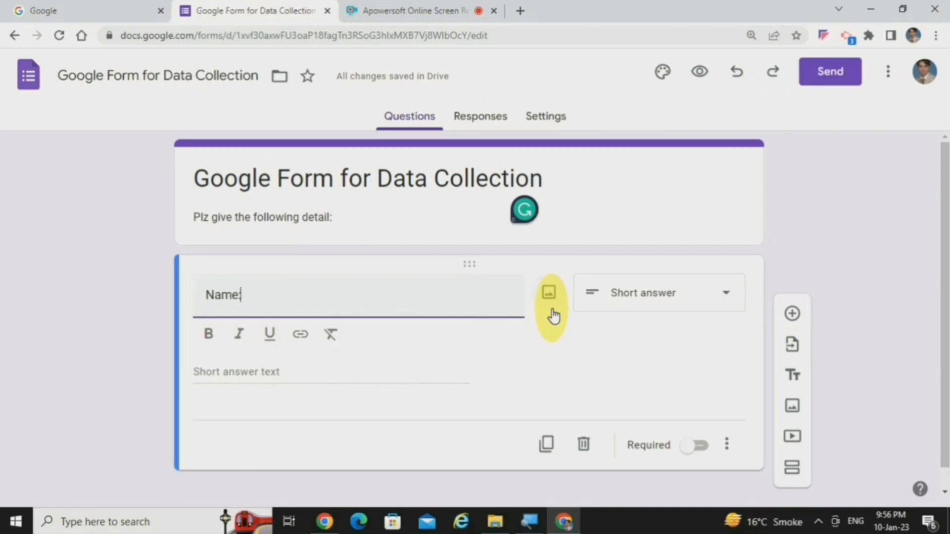
Step: Look over the sources for inserting an image into the Name question, from upload to Google Images, without inserting one
left_click(553, 300)
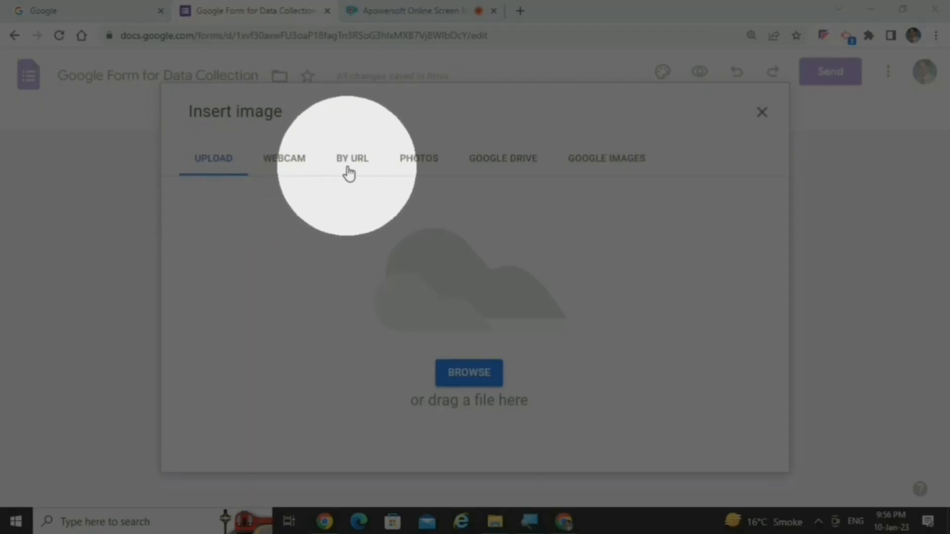
left_click(595, 176)
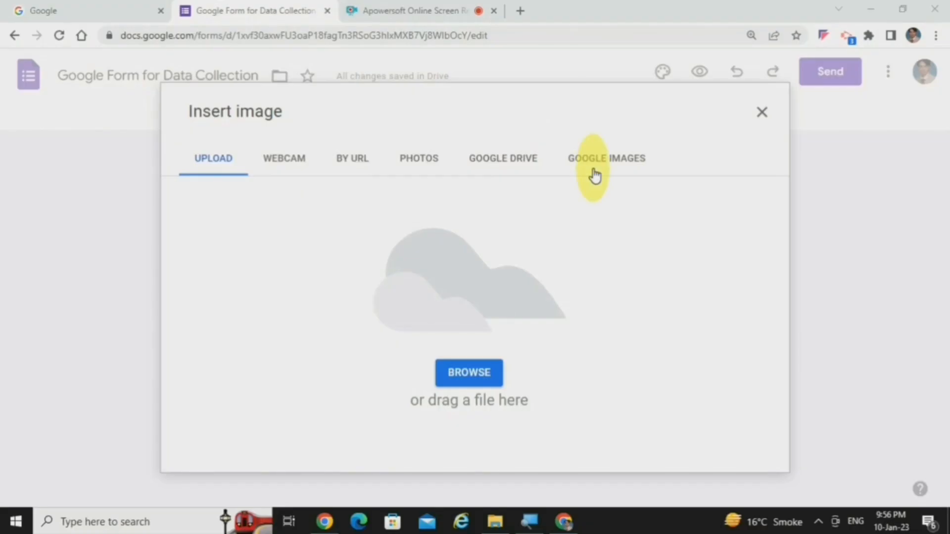
left_click(762, 117)
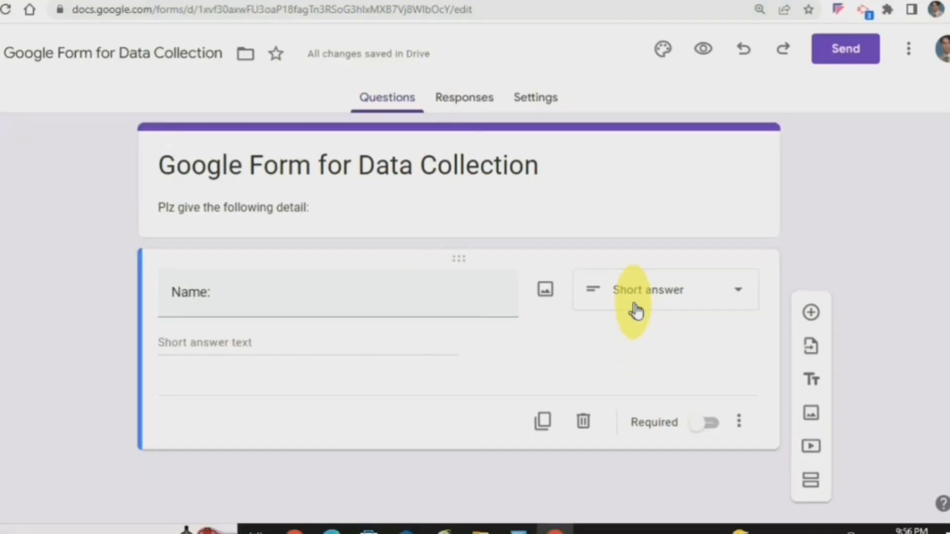
Step: Look through all answer types available for the Name question, from short answer to time
left_click(732, 300)
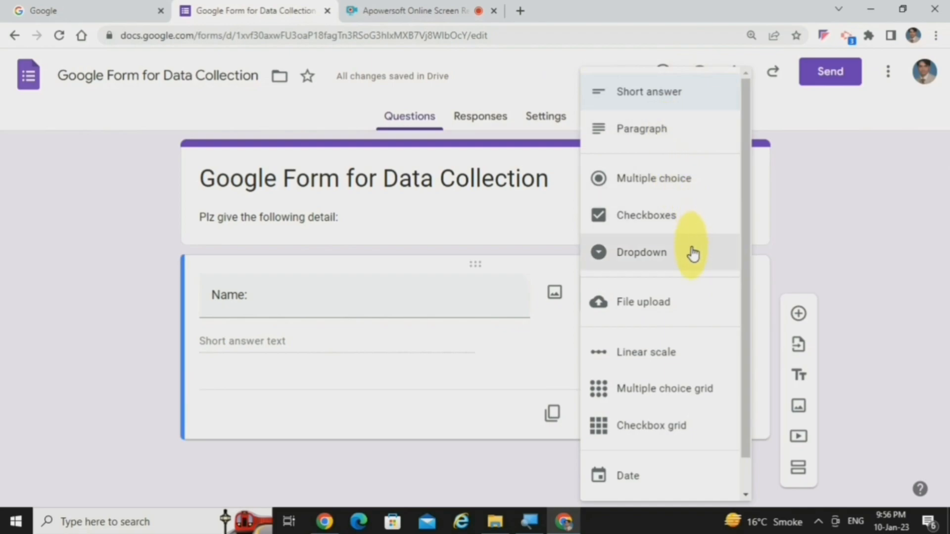
left_click_drag(744, 269, 745, 304)
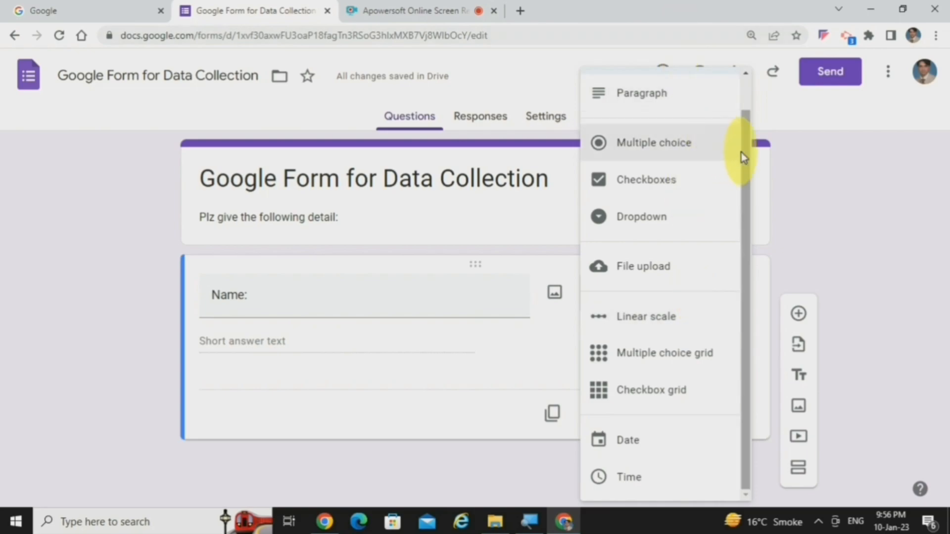
left_click_drag(740, 153, 754, 104)
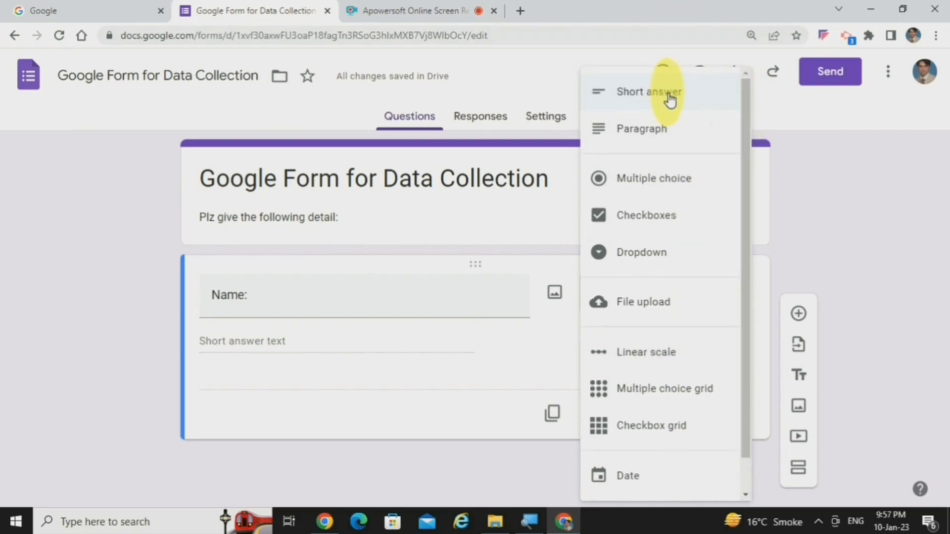
Step: Duplicate the Name question and delete the copy
left_click(341, 317)
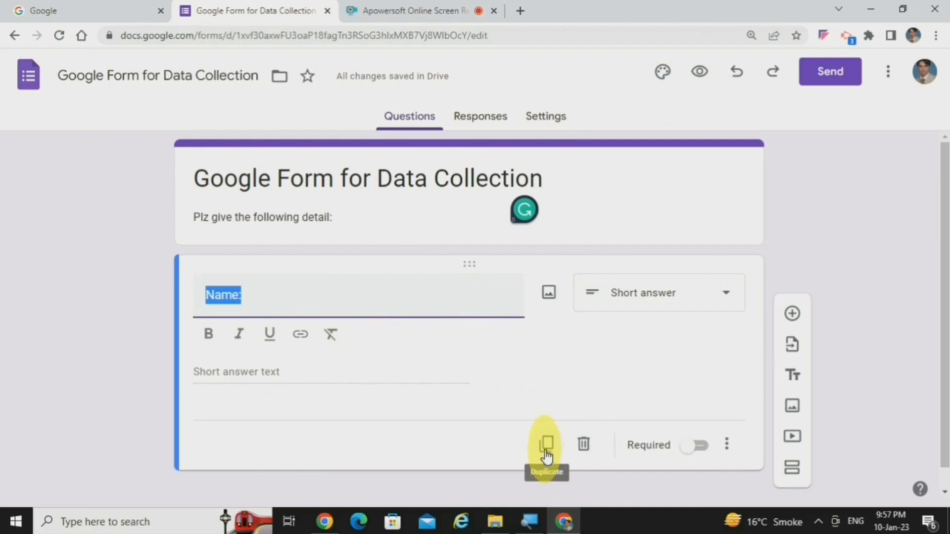
left_click(546, 454)
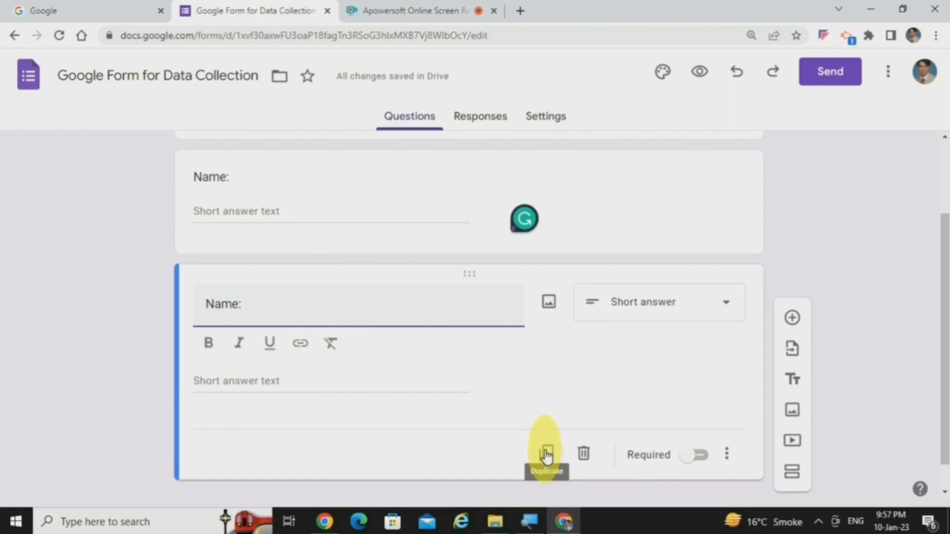
left_click(584, 454)
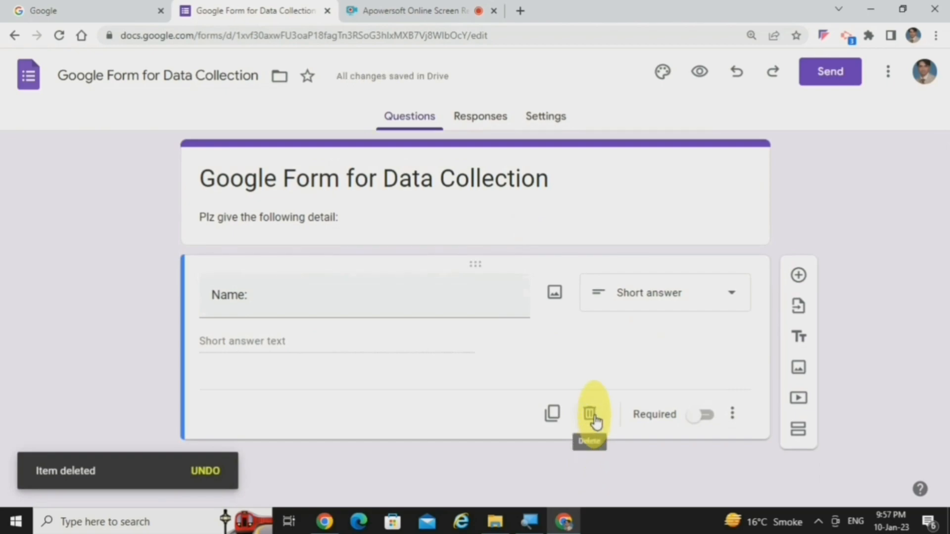
Step: Compare the form preview with the Name question's Required setting on and off
left_click(707, 419)
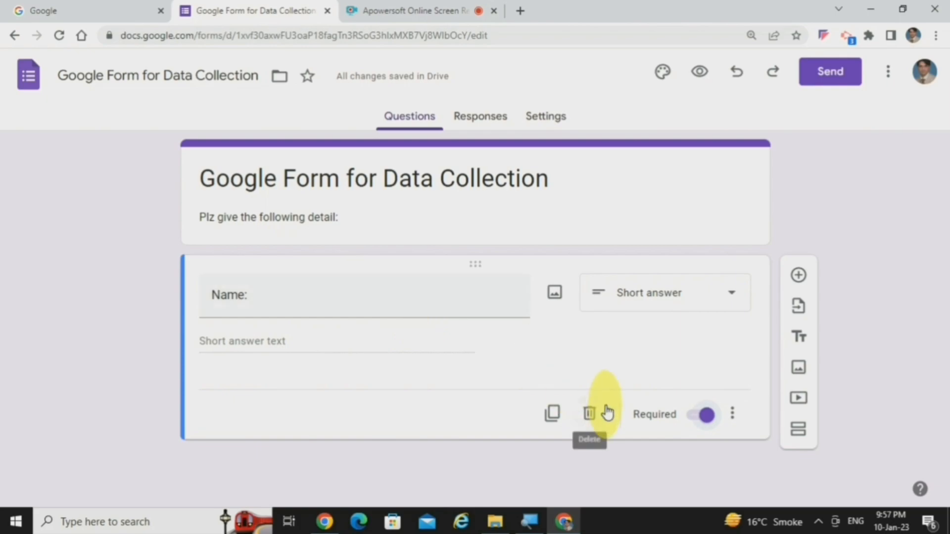
left_click(699, 421)
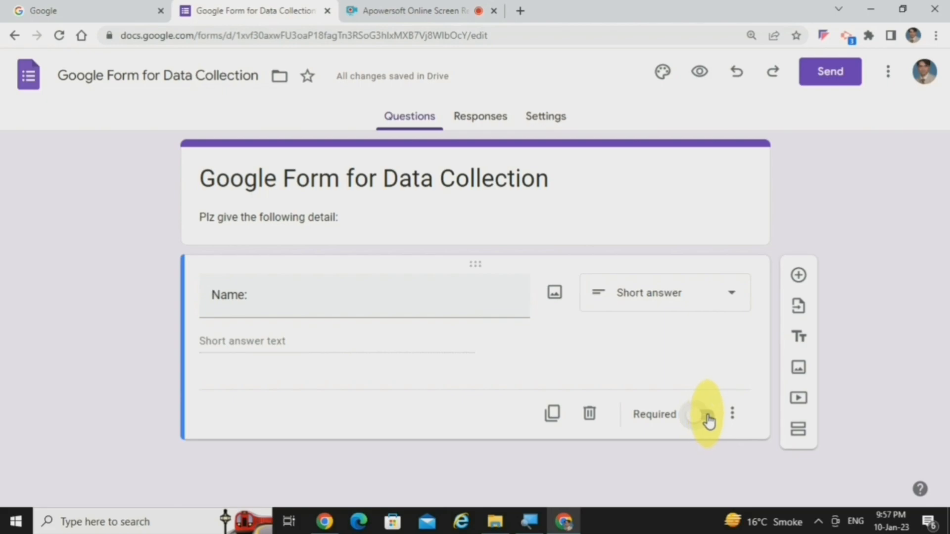
left_click(713, 421)
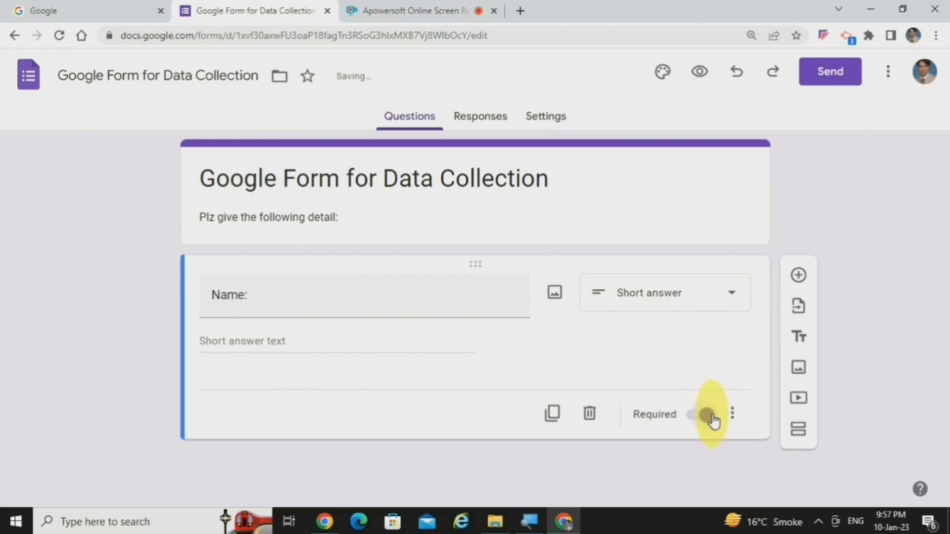
left_click(698, 74)
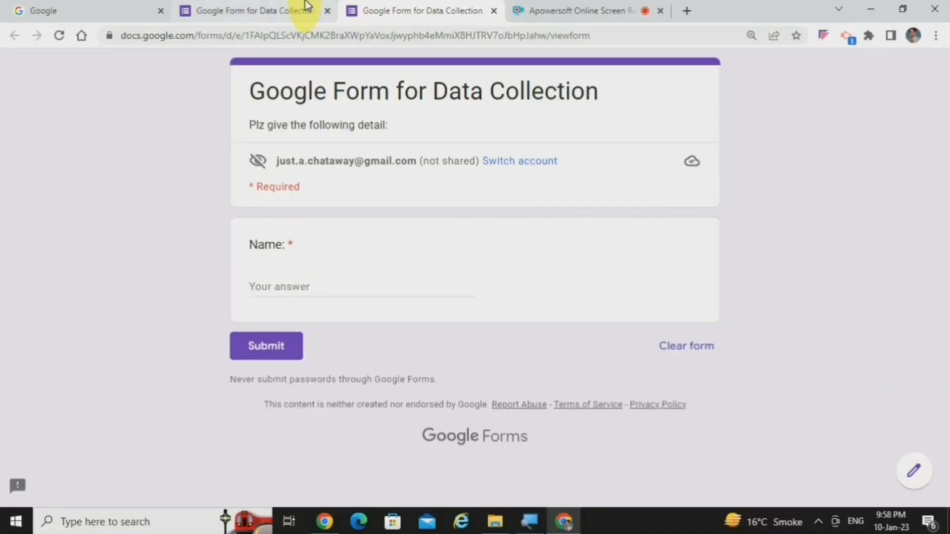
left_click(307, 10)
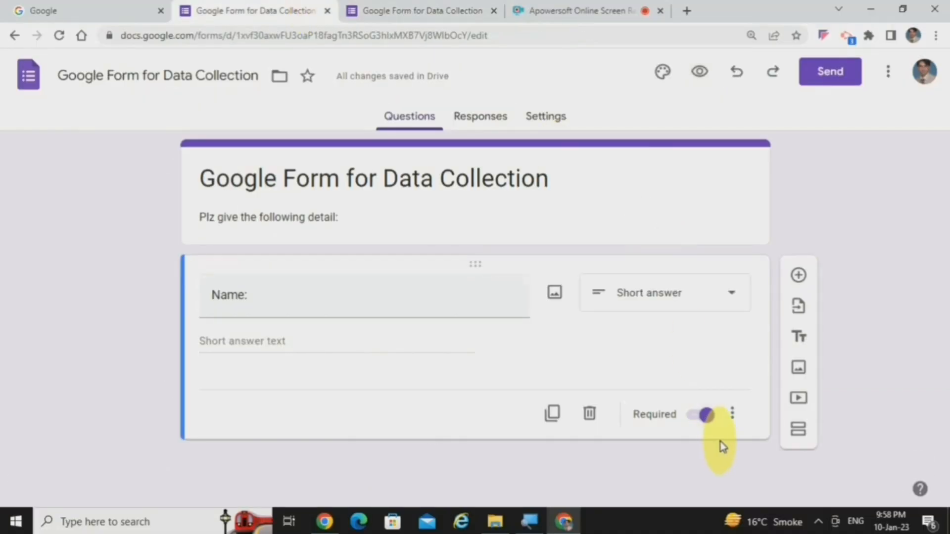
left_click(702, 417)
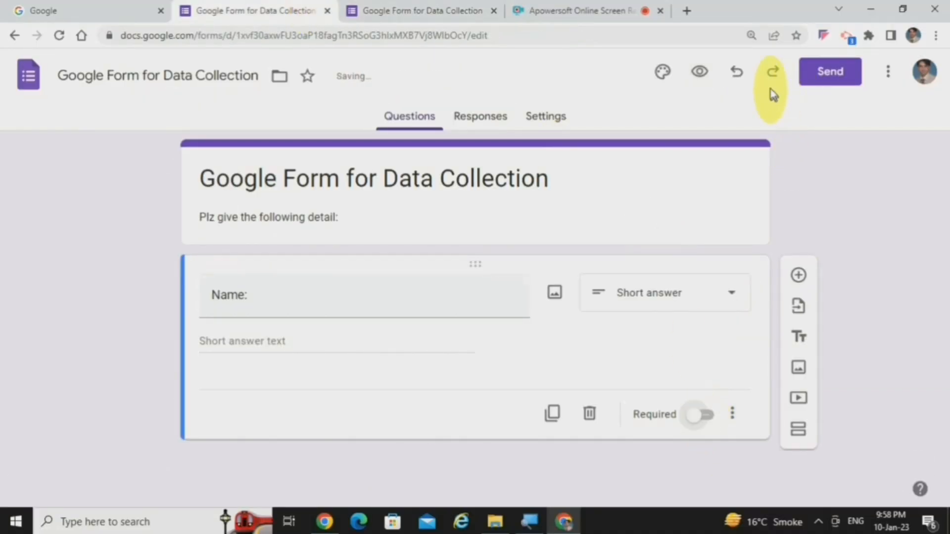
left_click(699, 73)
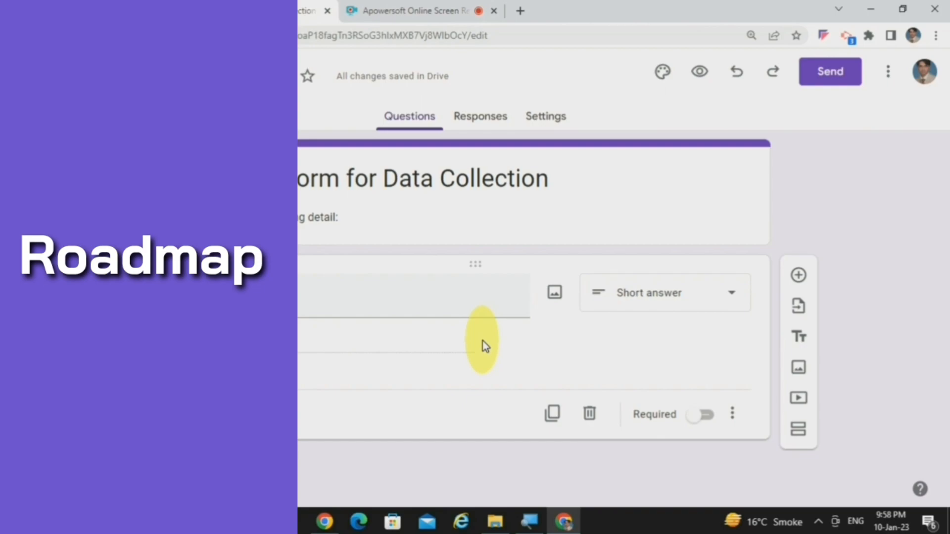
Step: Review the available question types and the form's additional options, such as copying, printing and adding collaborators
left_click(735, 299)
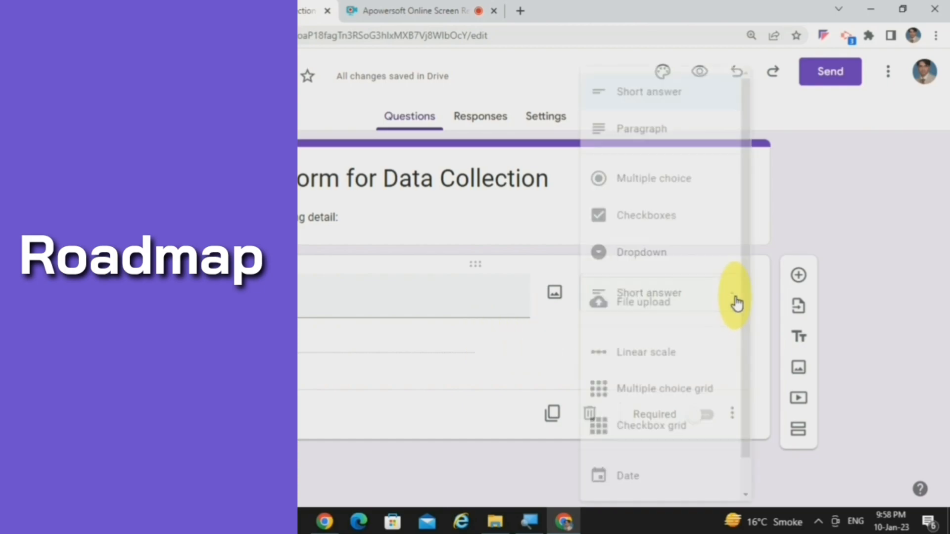
left_click(809, 207)
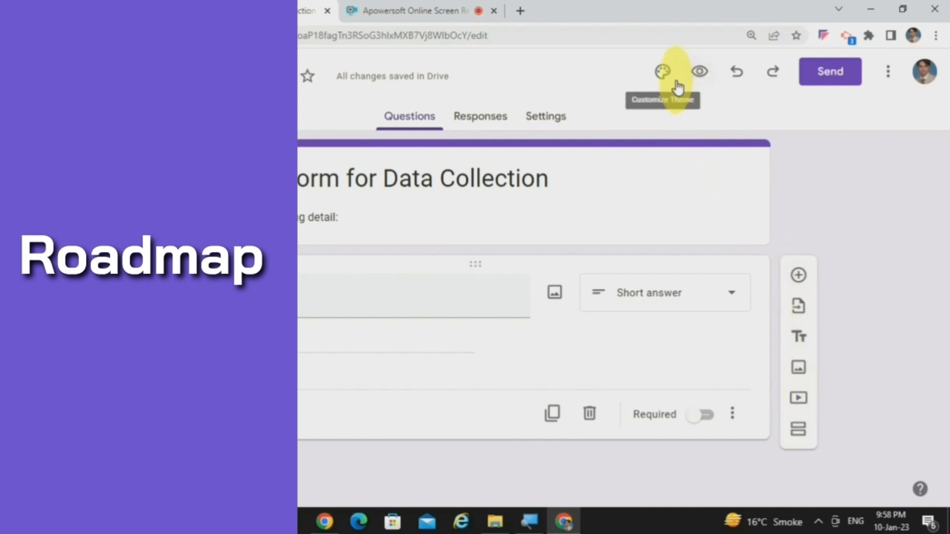
key("super")
key("super")
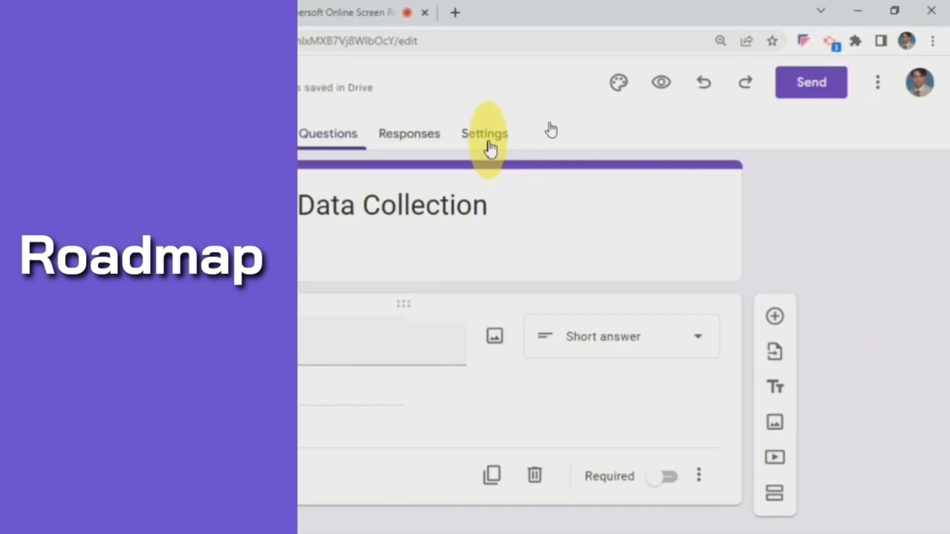
left_click(887, 79)
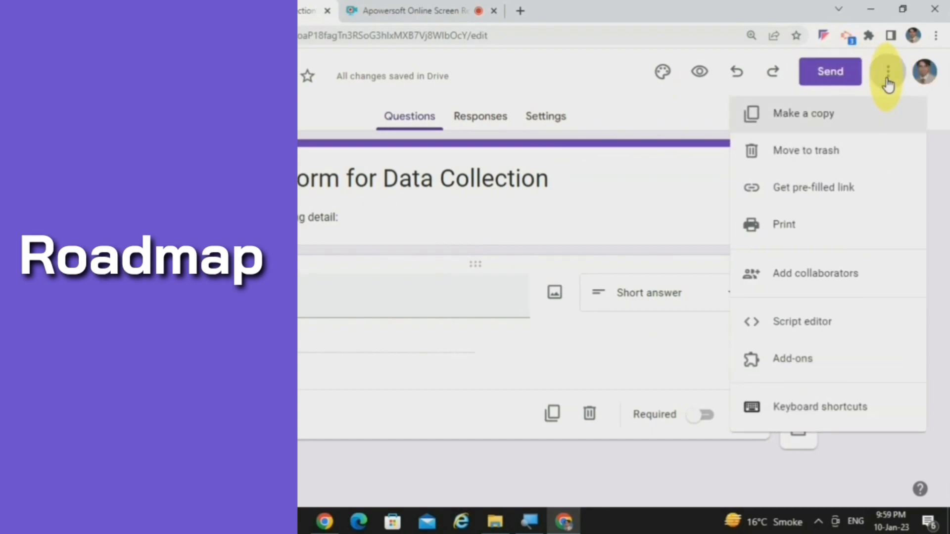
left_click(887, 81)
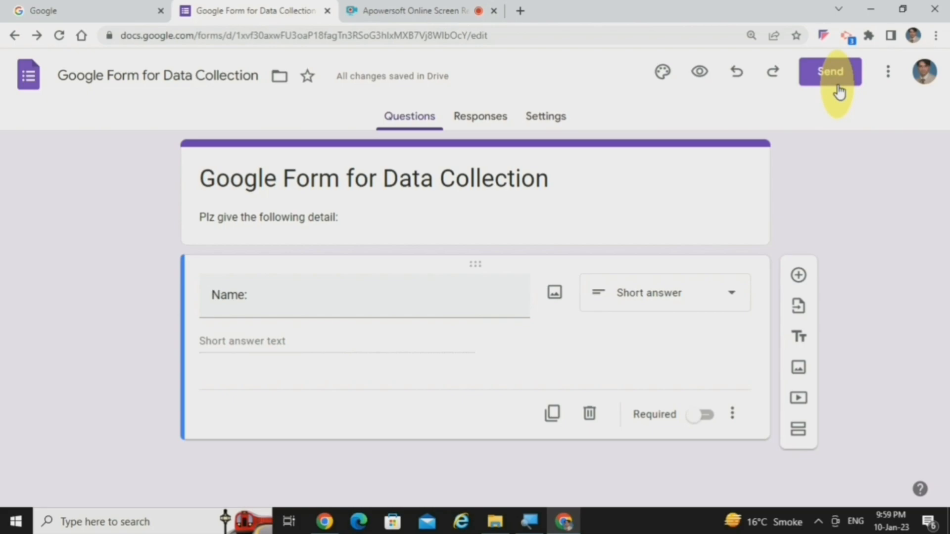
left_click(731, 301)
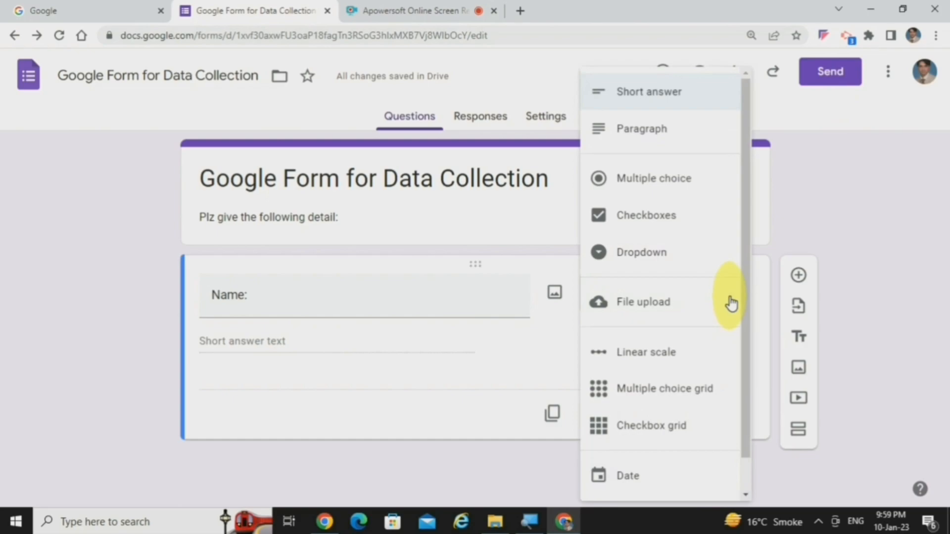
left_click(937, 253)
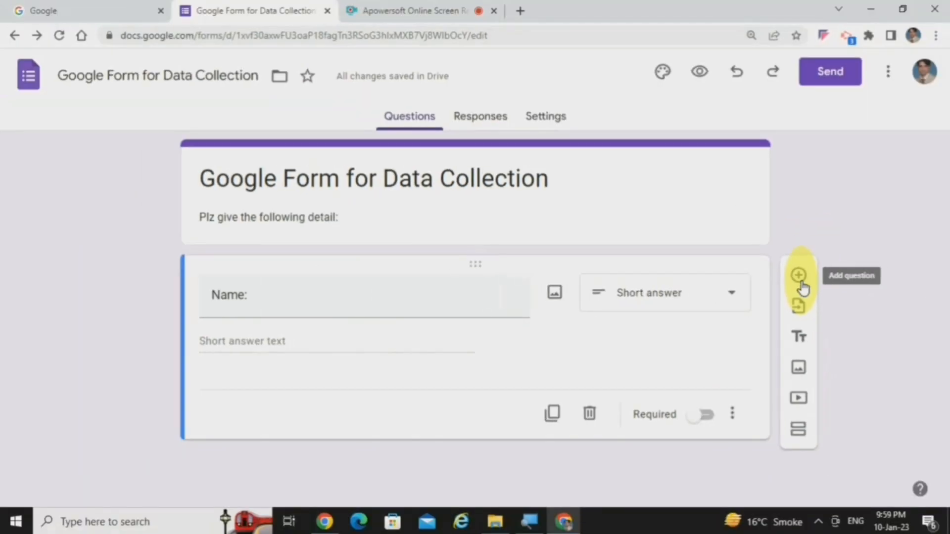
Step: Add a short-answer question titled "Father Name:" below the Name question
left_click(800, 283)
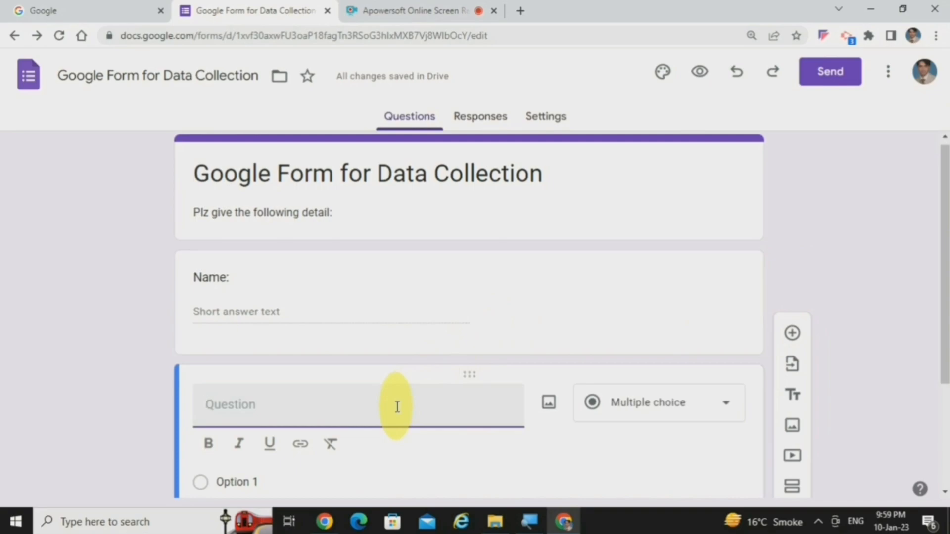
type("Father Name:")
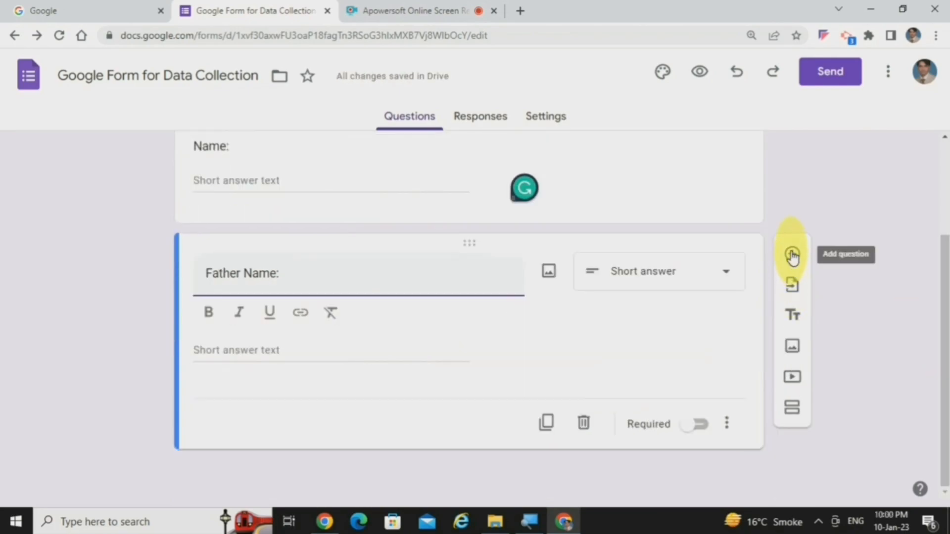
Step: Add a paragraph question titled "Brief Introduction:" below the Father Name question
left_click(791, 255)
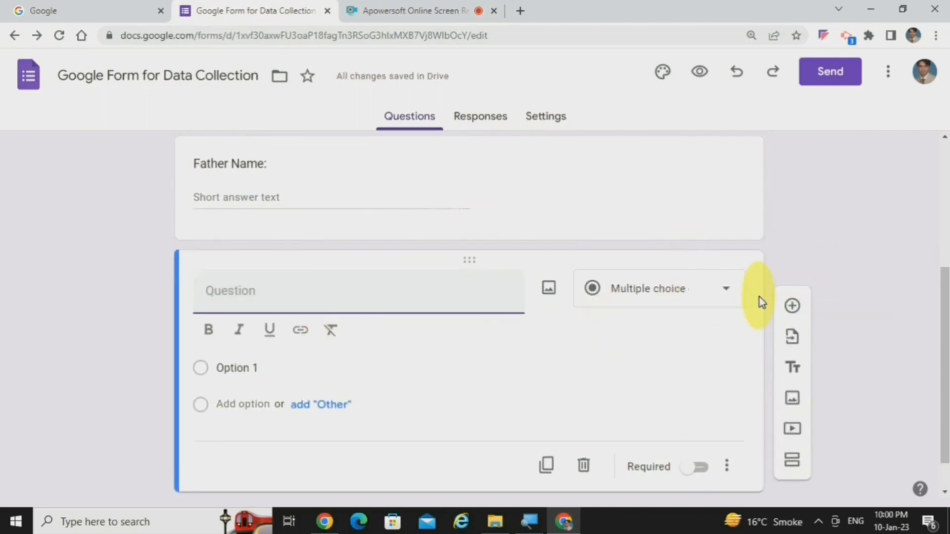
left_click(725, 288)
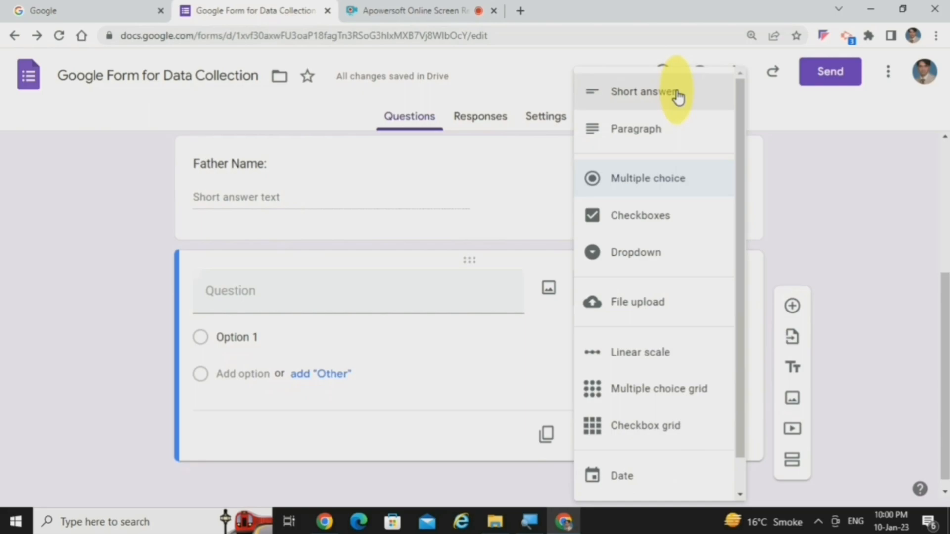
left_click(697, 142)
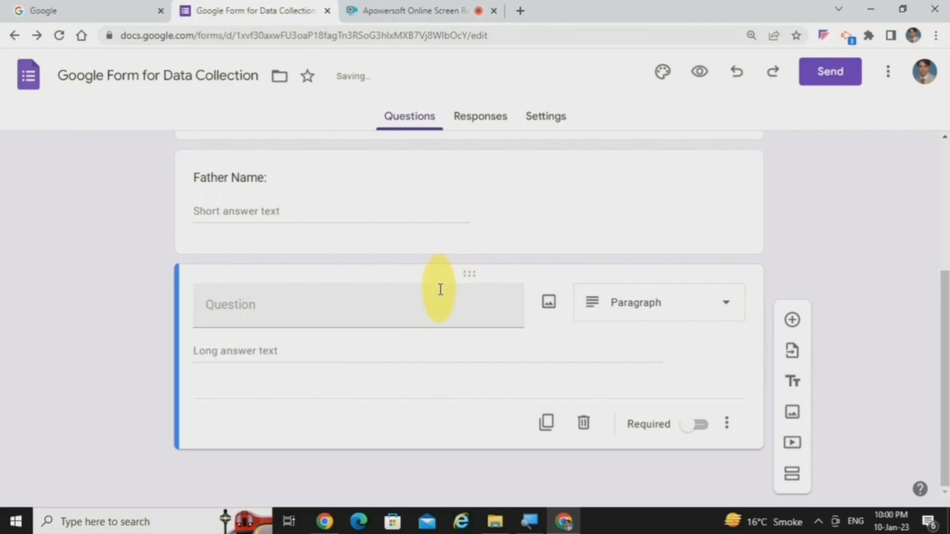
left_click(425, 315)
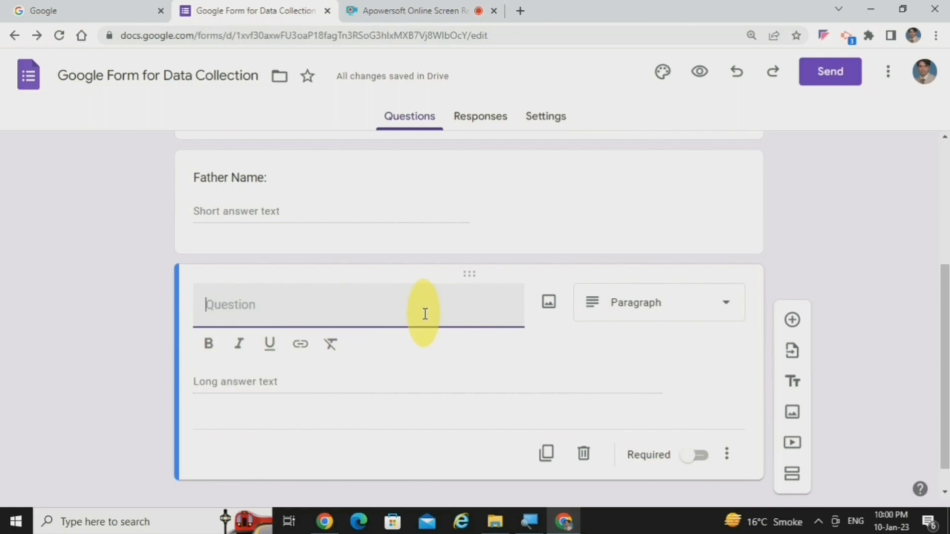
type("Brief Introduction:")
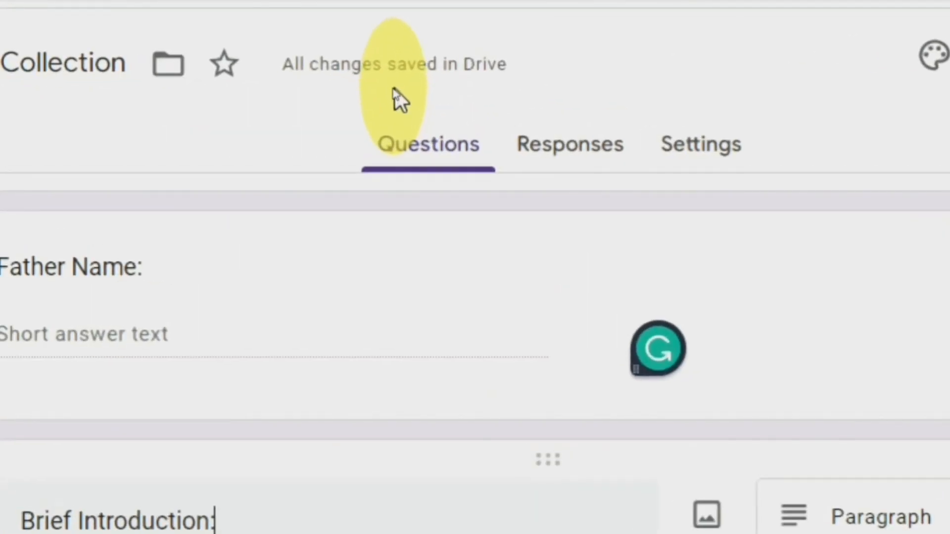
key("super")
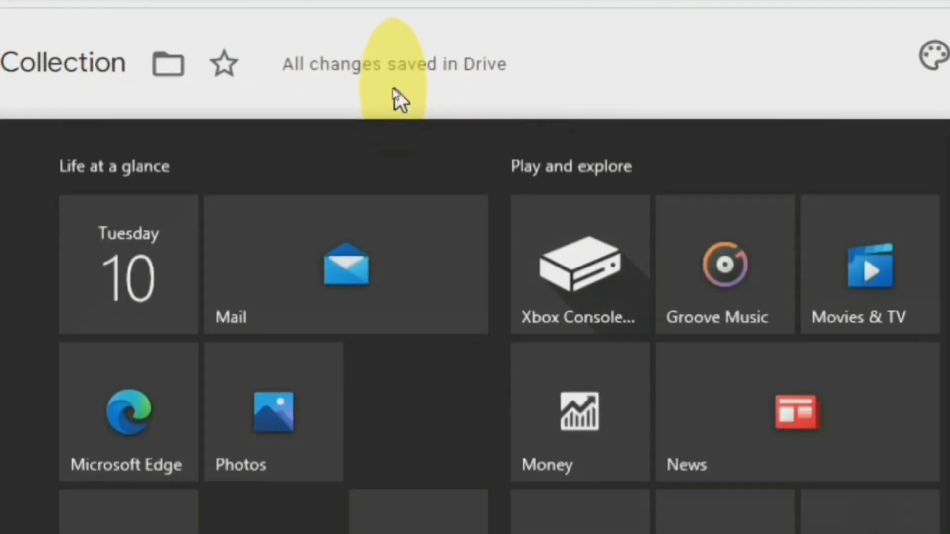
key("super")
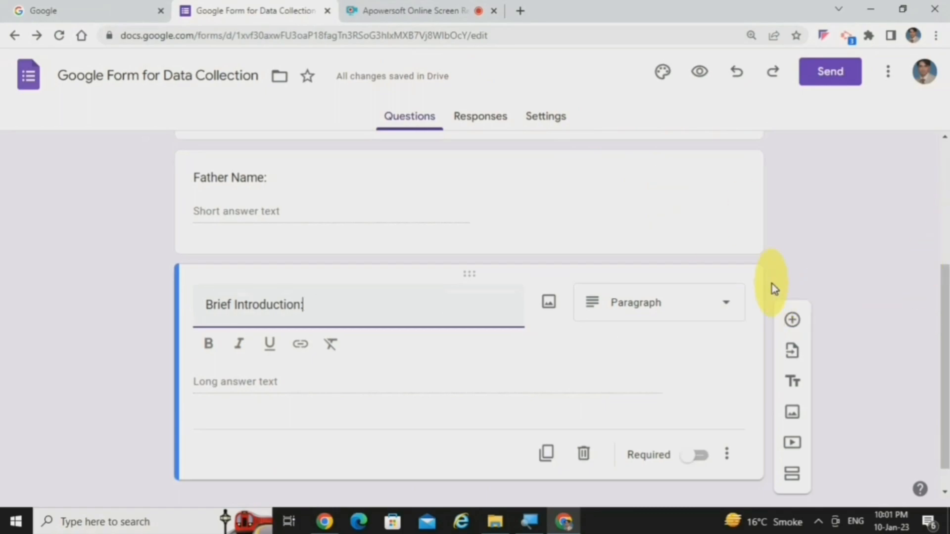
Step: Add a multiple-choice question titled "Gender:" below the Brief Introduction question
left_click(792, 322)
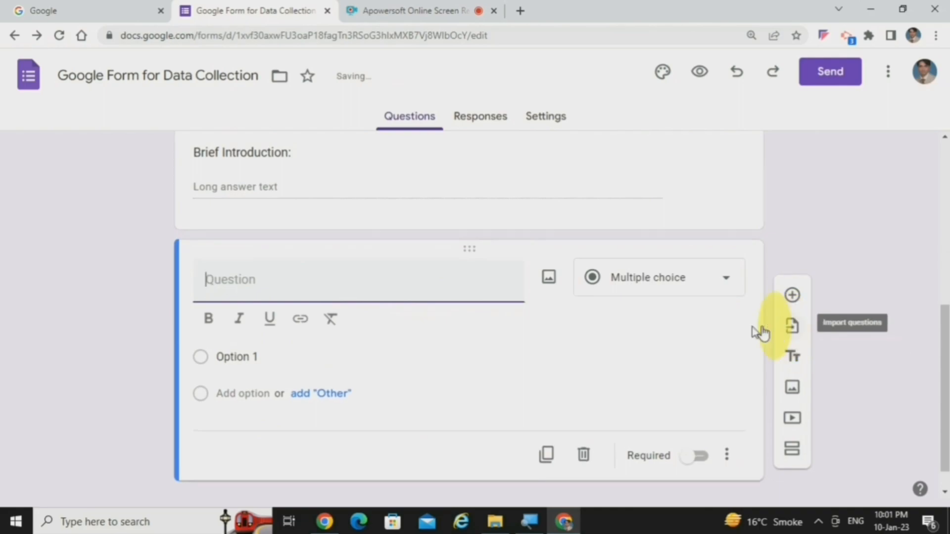
left_click(729, 284)
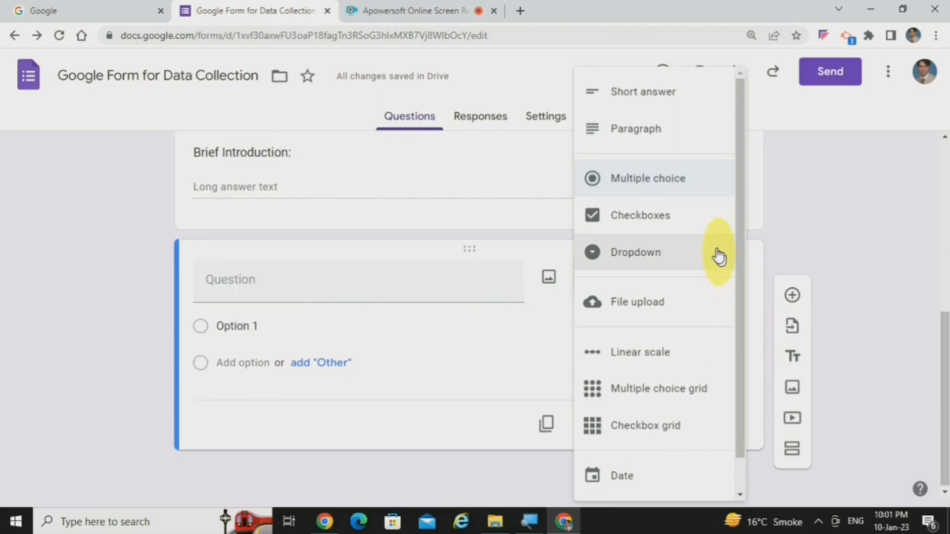
left_click(677, 190)
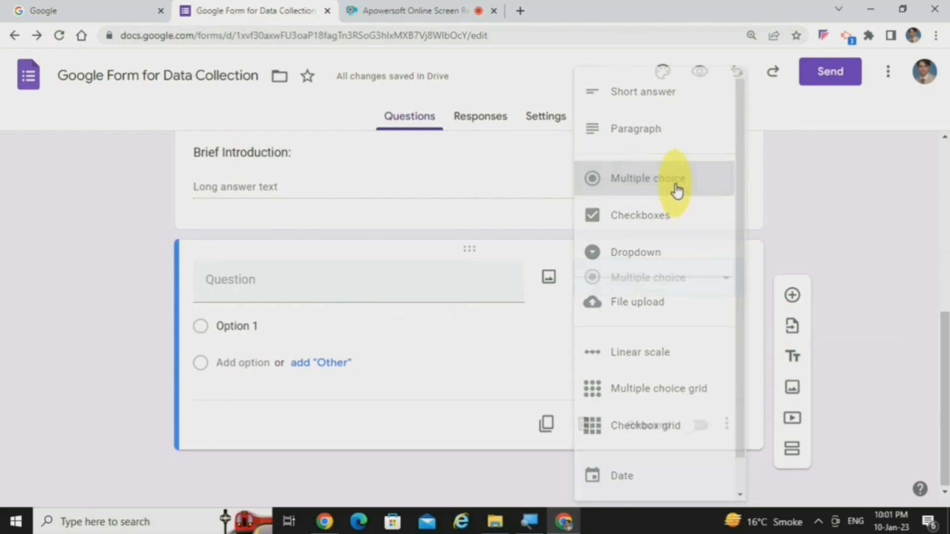
left_click(294, 290)
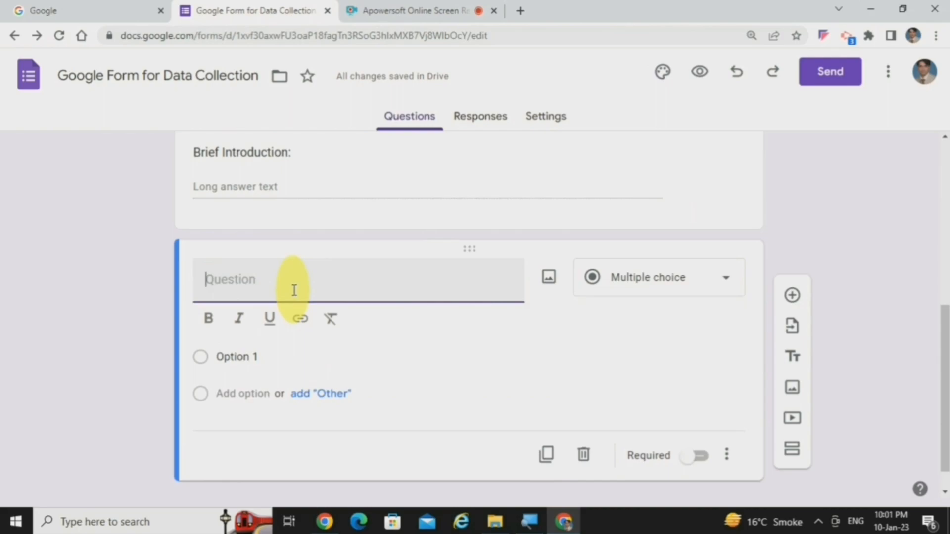
type("Gender:")
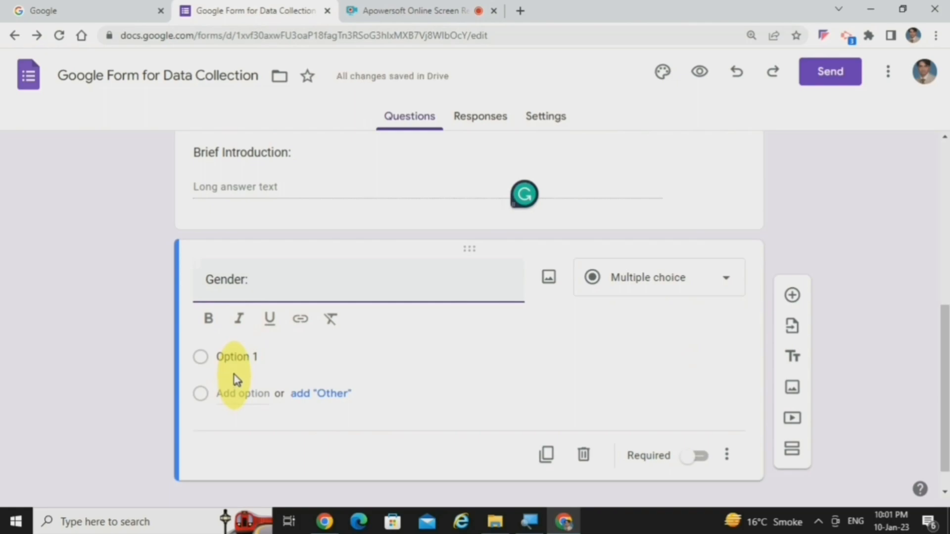
Step: Give the Gender question two answer options, "Male" and "Female"
left_click(232, 358)
type("Male")
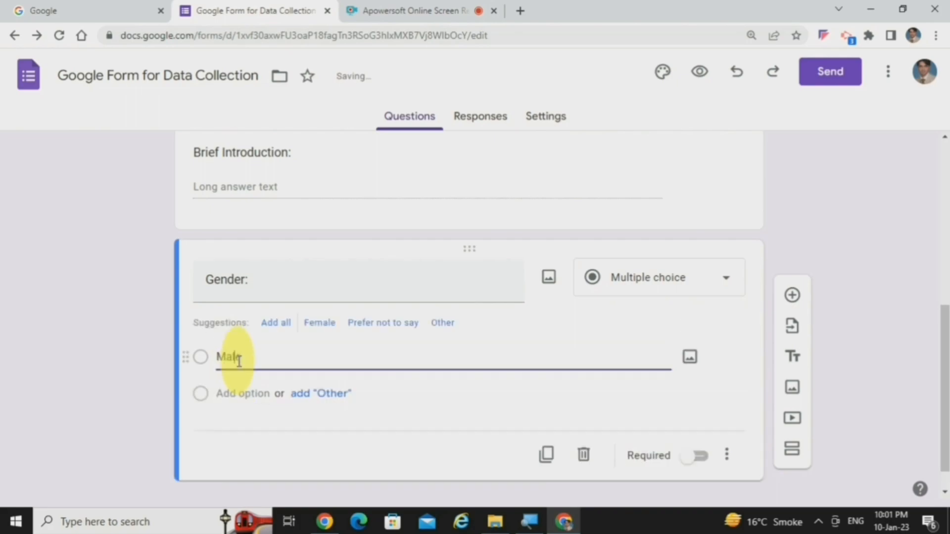
left_click(239, 393)
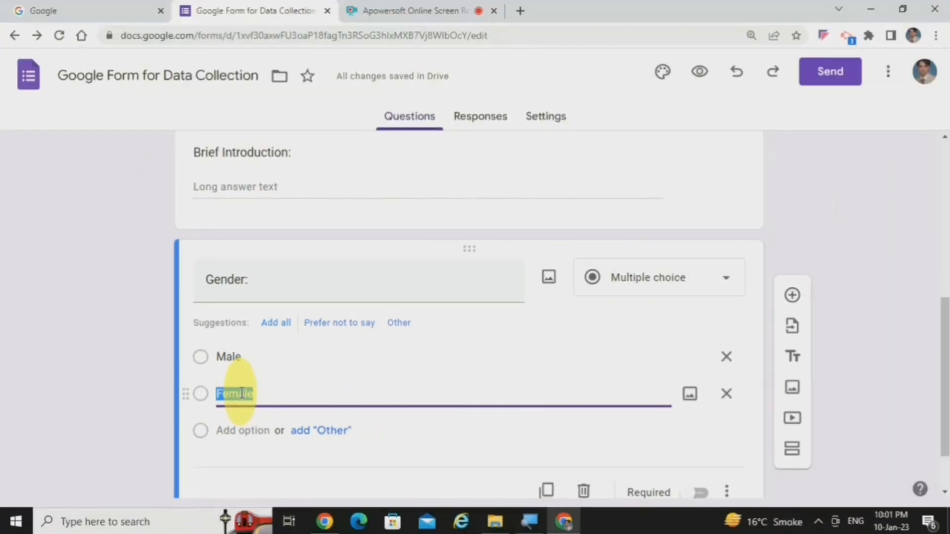
left_click(287, 391)
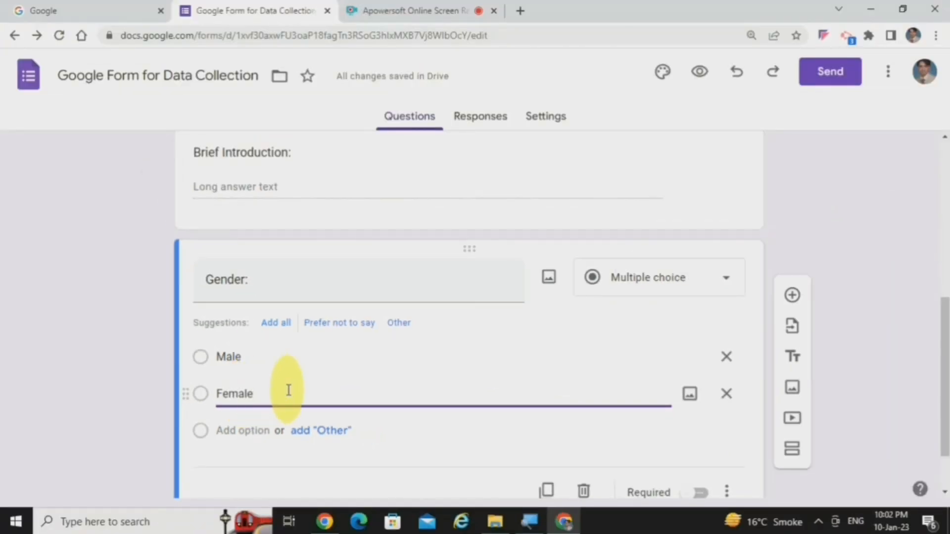
Step: Add a checkboxes question titled "What is your Time Zone?" below the Gender question
scroll(288, 391, "down", 2)
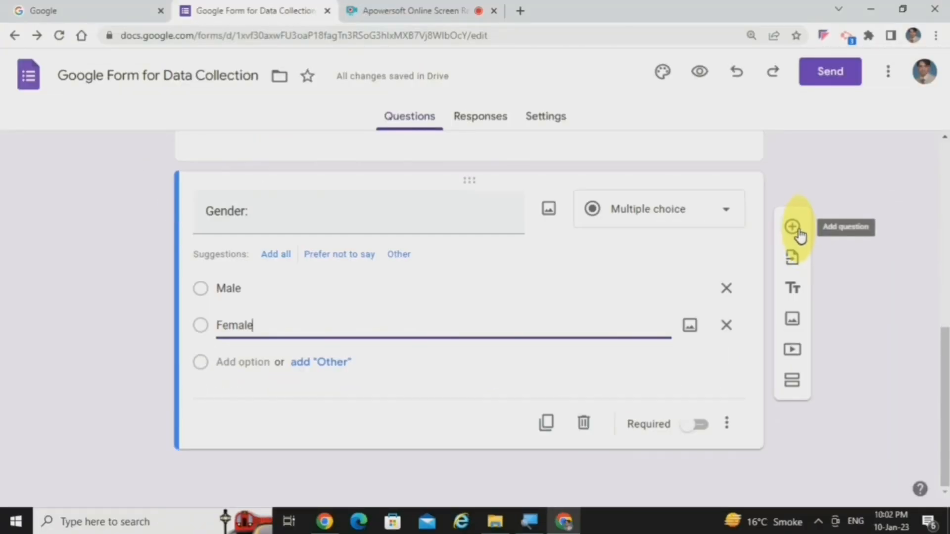
left_click(795, 230)
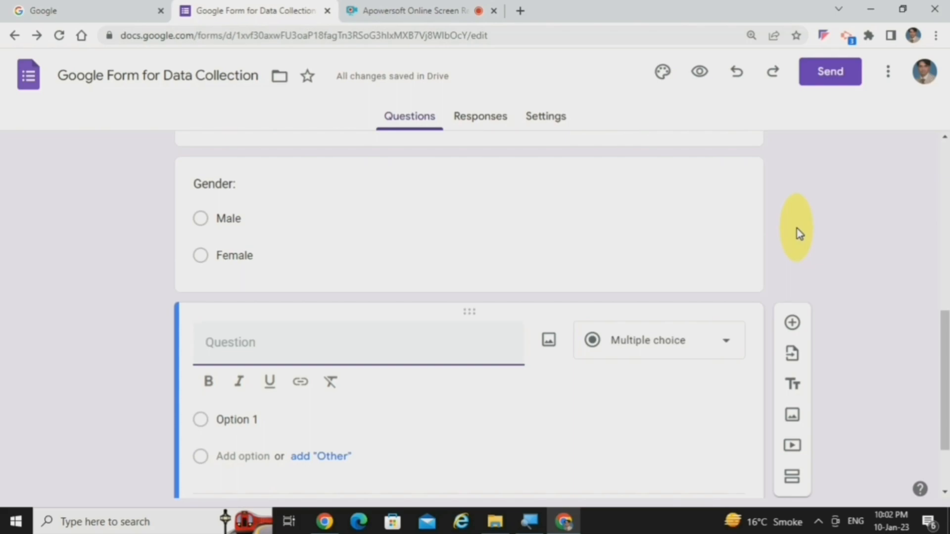
left_click(732, 347)
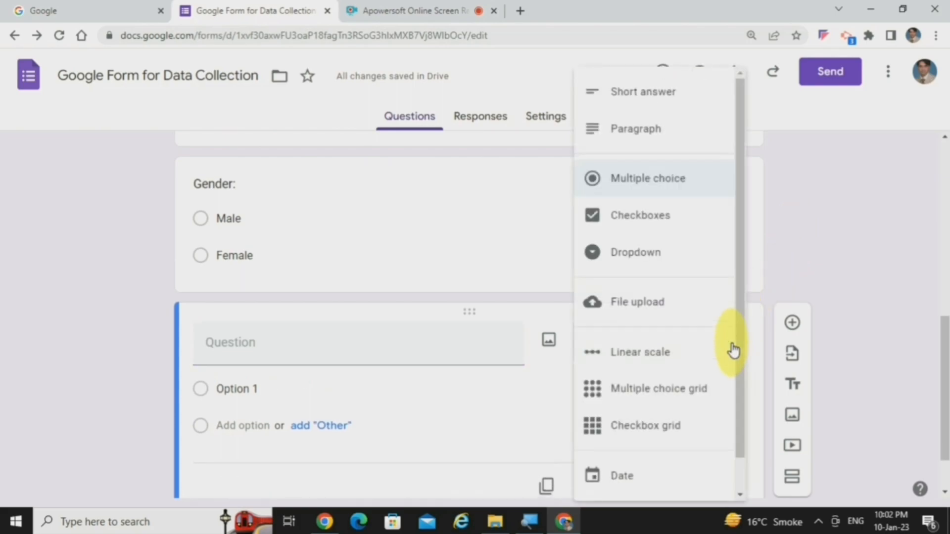
left_click(678, 228)
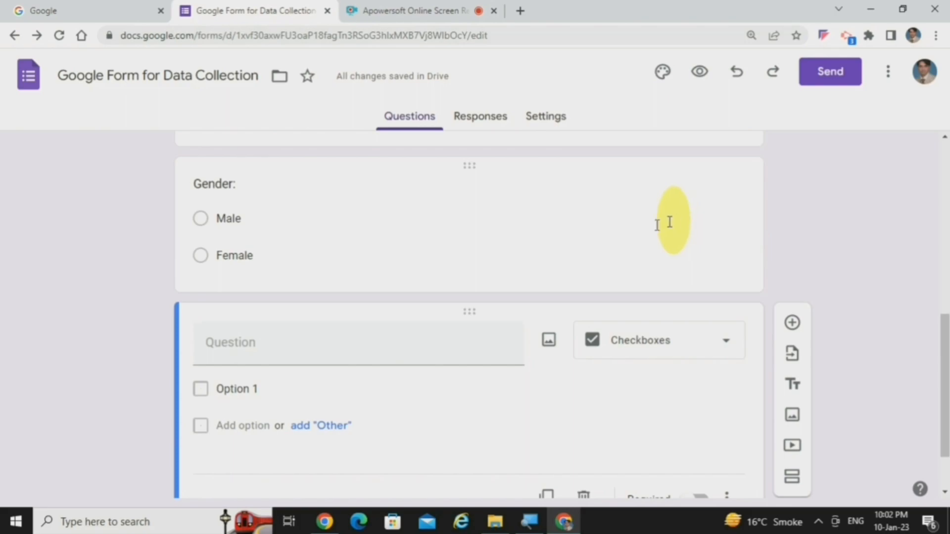
left_click(345, 356)
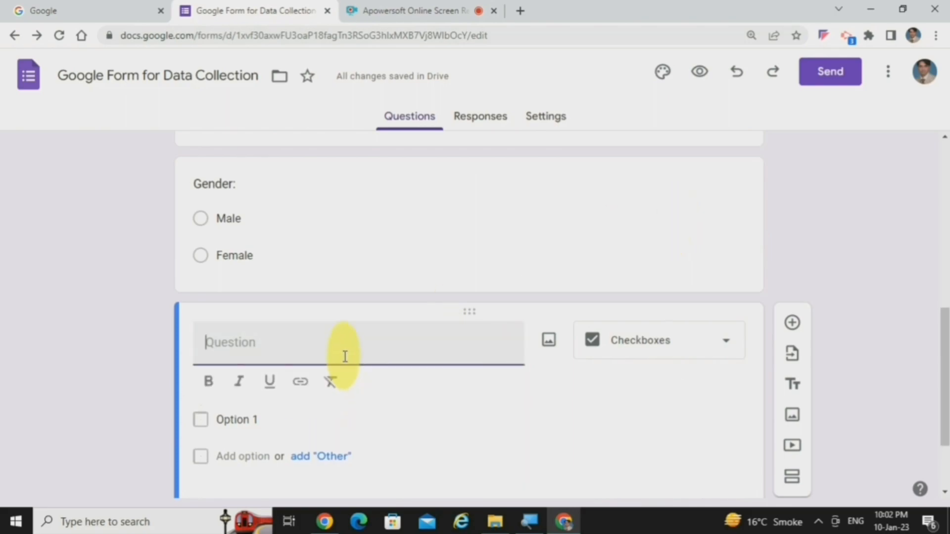
type("What is your Time Zone?")
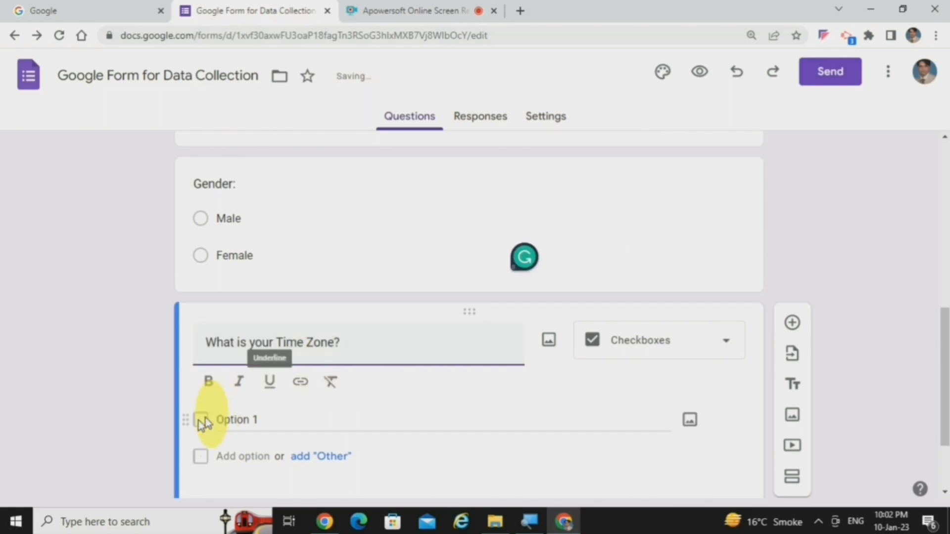
Step: Give the time zone question the options "Pacific Standard Time", "Phoneix Standard Time", "Mountain Standard Time" and "Central Standard Time"
left_click(271, 423)
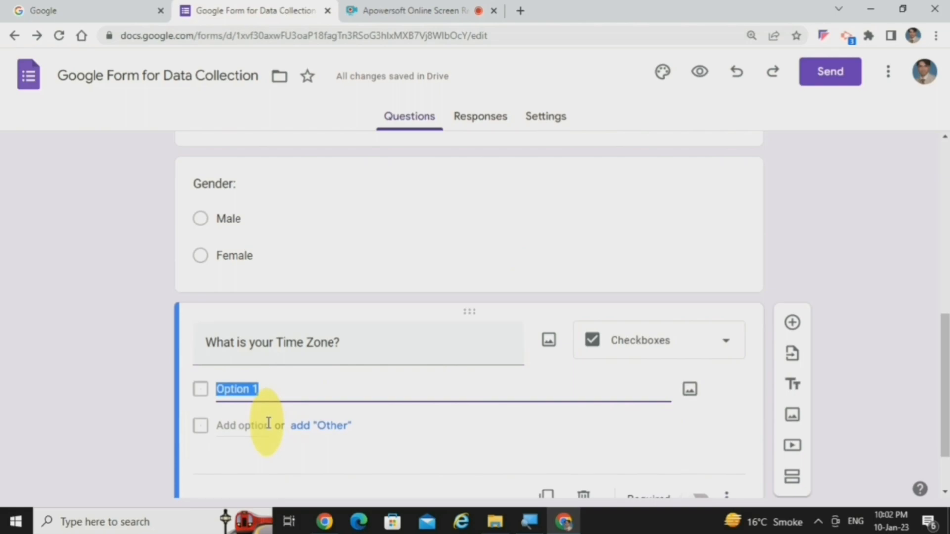
type("Pacific Standard Time")
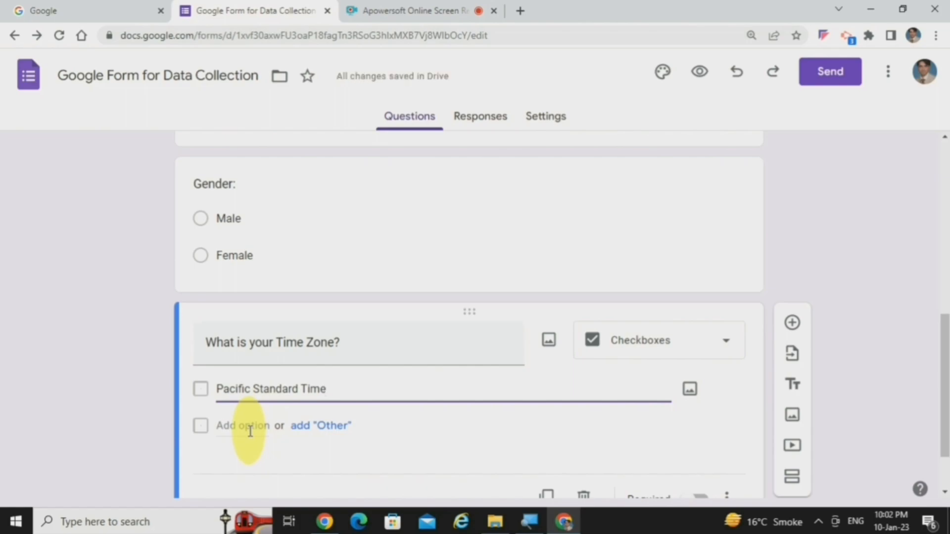
left_click(250, 432)
type("Phoneix Standard Time")
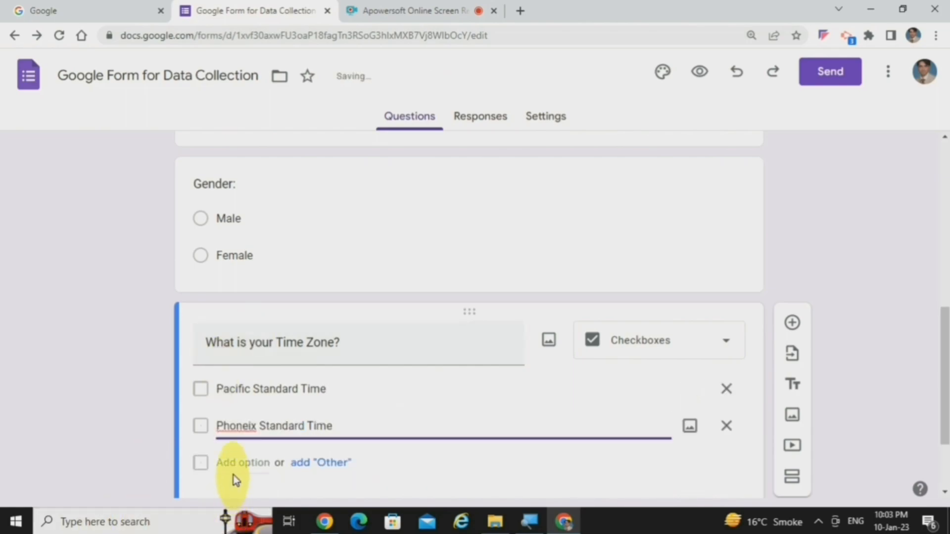
left_click(233, 462)
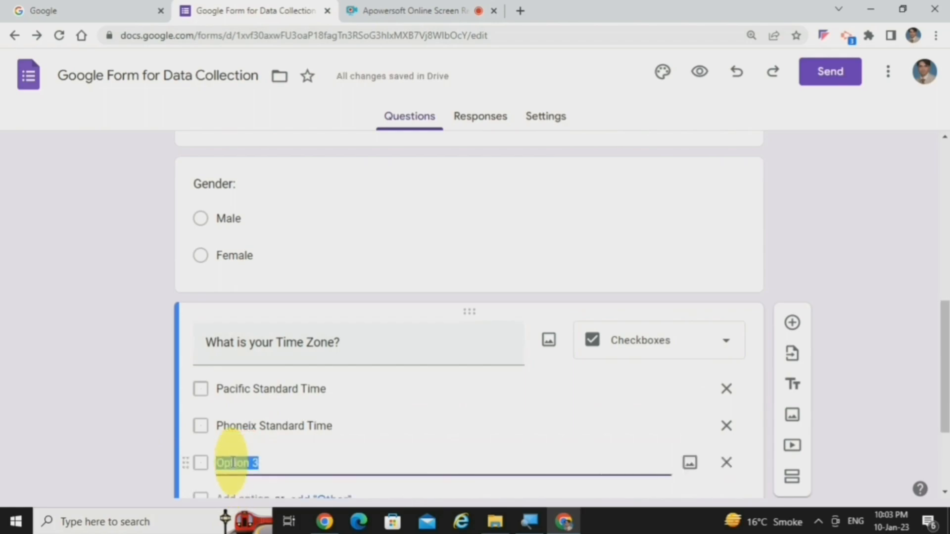
type("Mountain Standard Time")
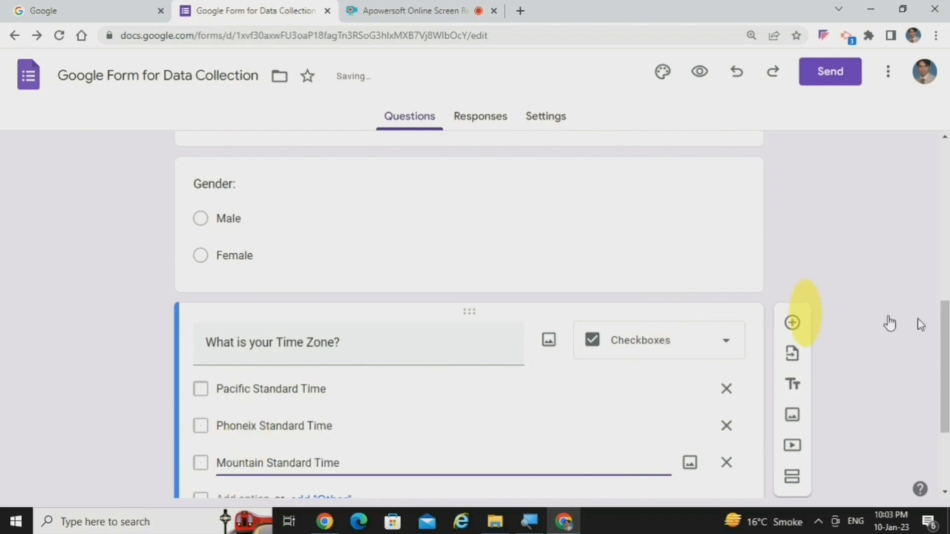
left_click_drag(945, 341, 939, 409)
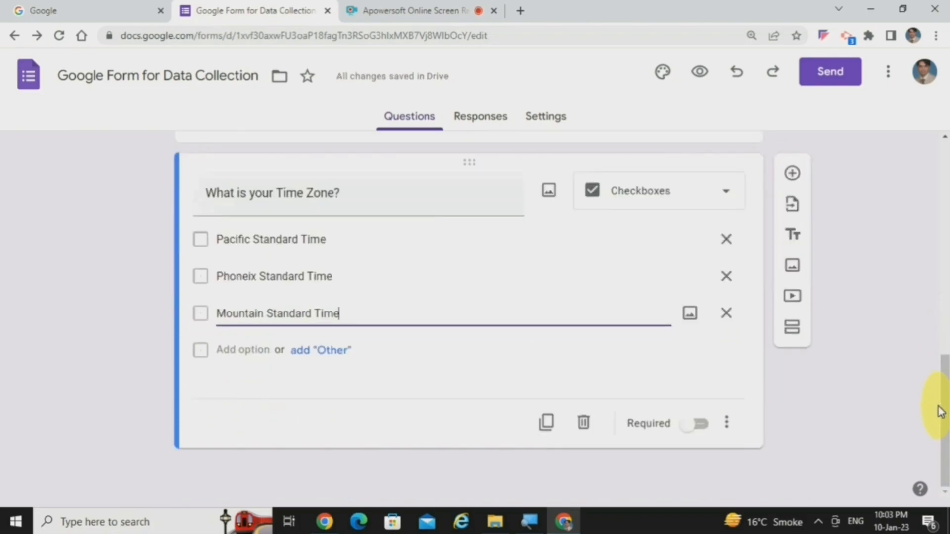
left_click(262, 348)
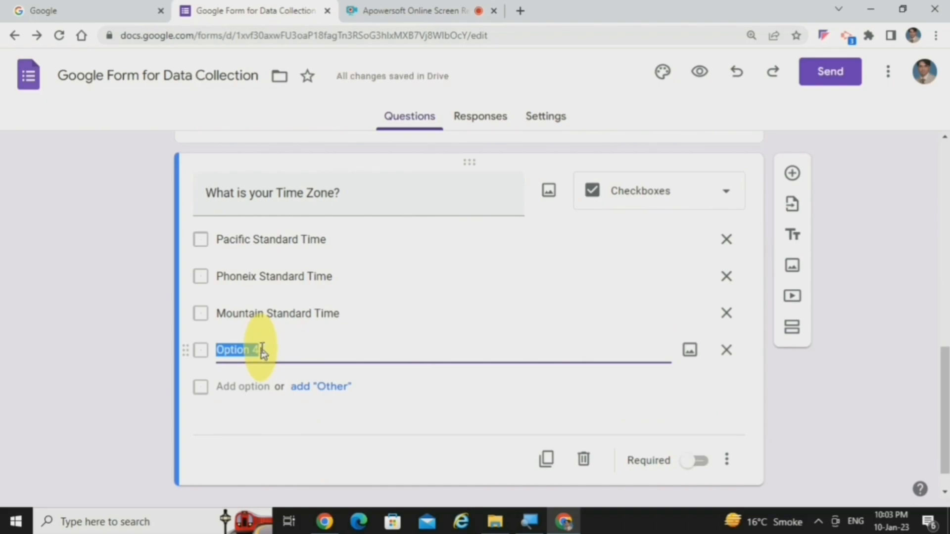
type("Central Standard Time")
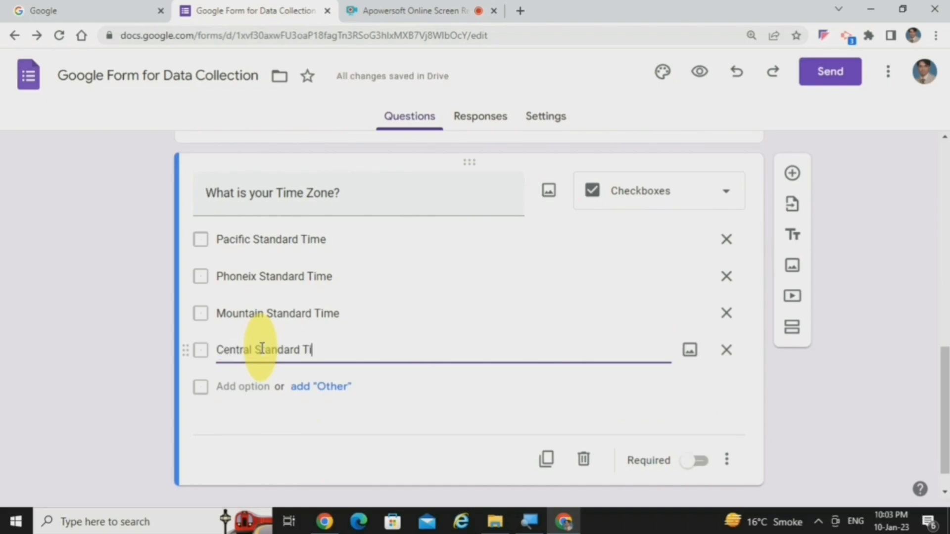
Step: Preview the form and test its choice questions by selecting Male, Pacific Standard Time and Central Standard Time
left_click_drag(944, 376, 941, 139)
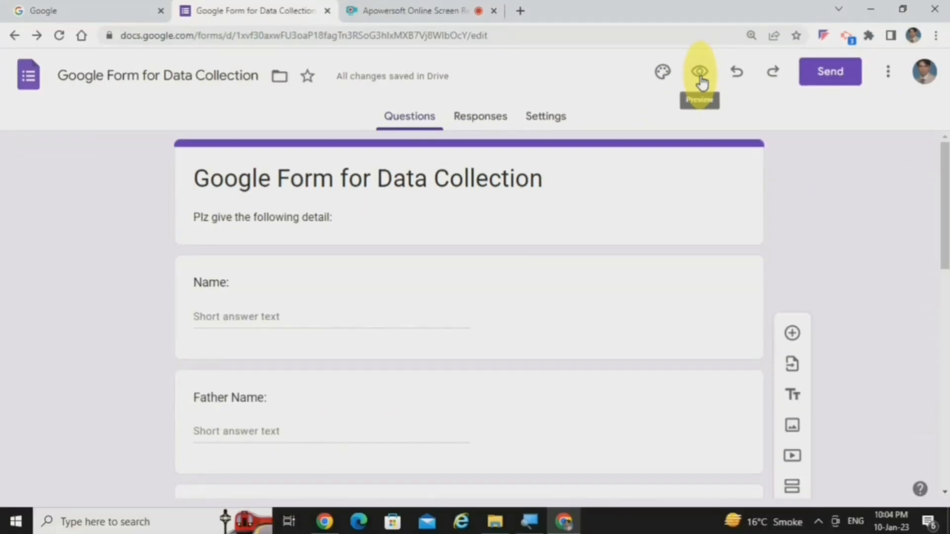
left_click(700, 74)
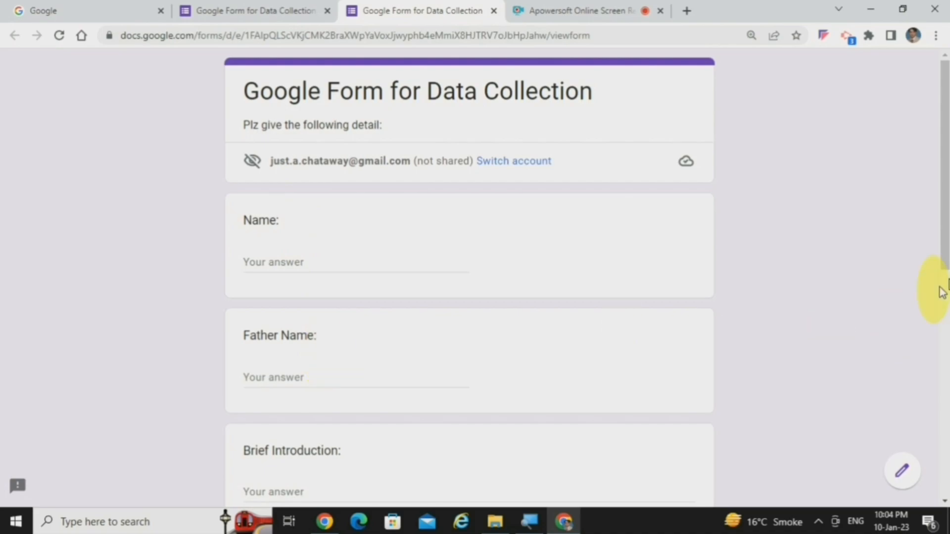
left_click_drag(944, 240, 946, 353)
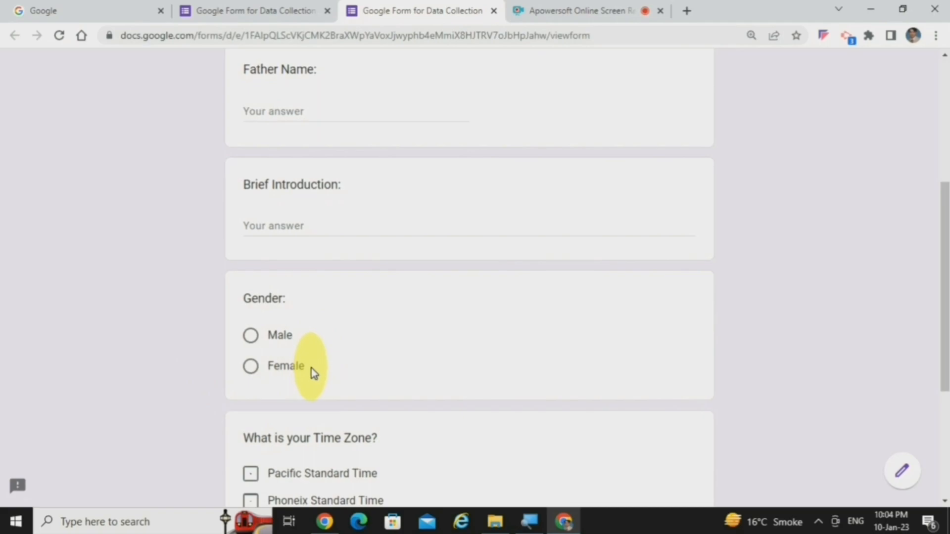
left_click(252, 336)
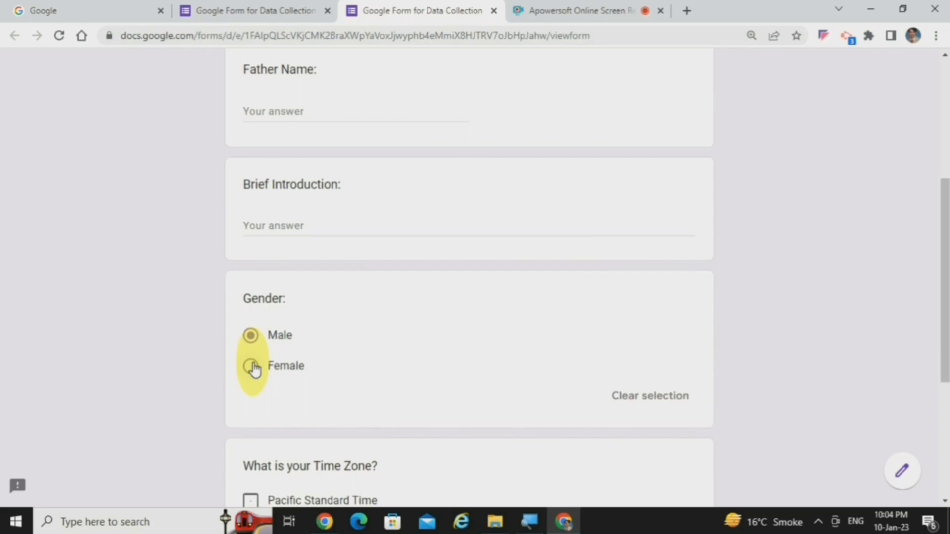
left_click_drag(948, 228, 948, 269)
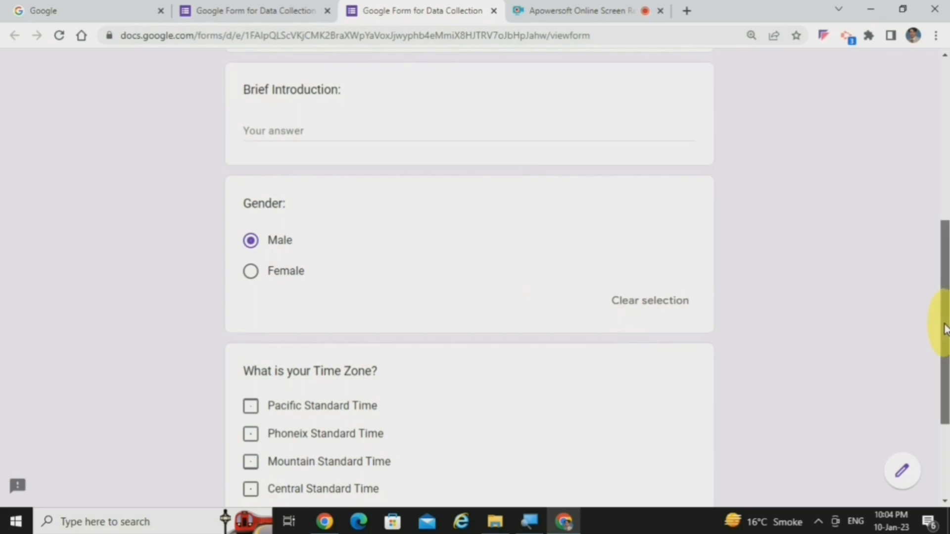
left_click_drag(945, 327, 946, 371)
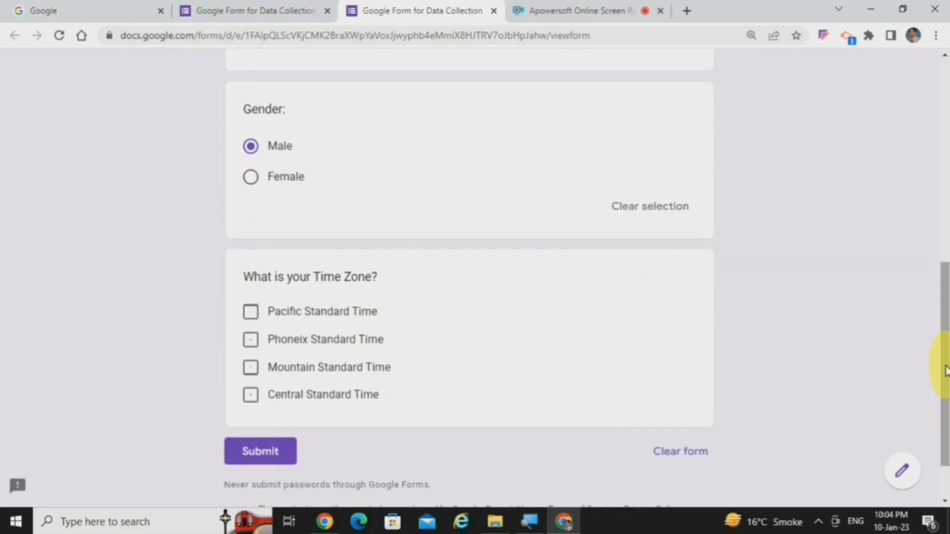
left_click(254, 317)
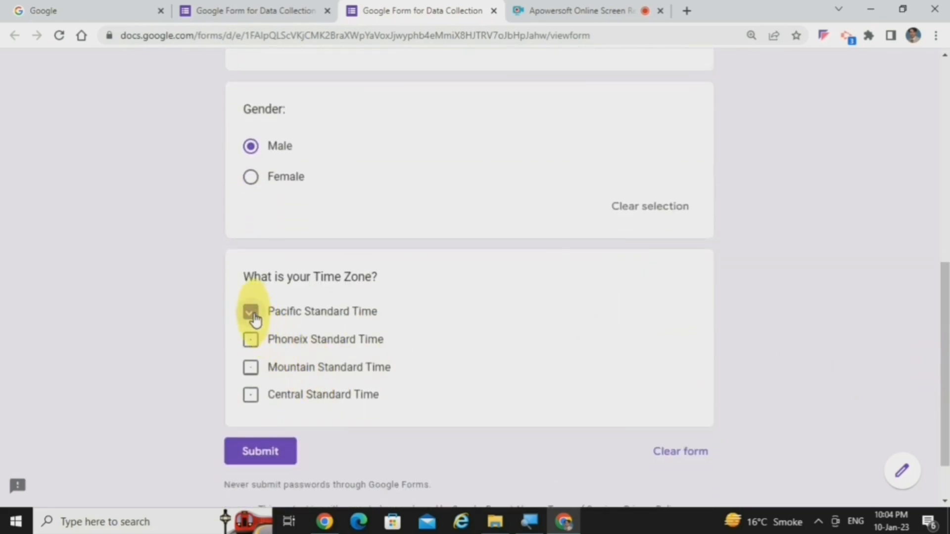
left_click(254, 402)
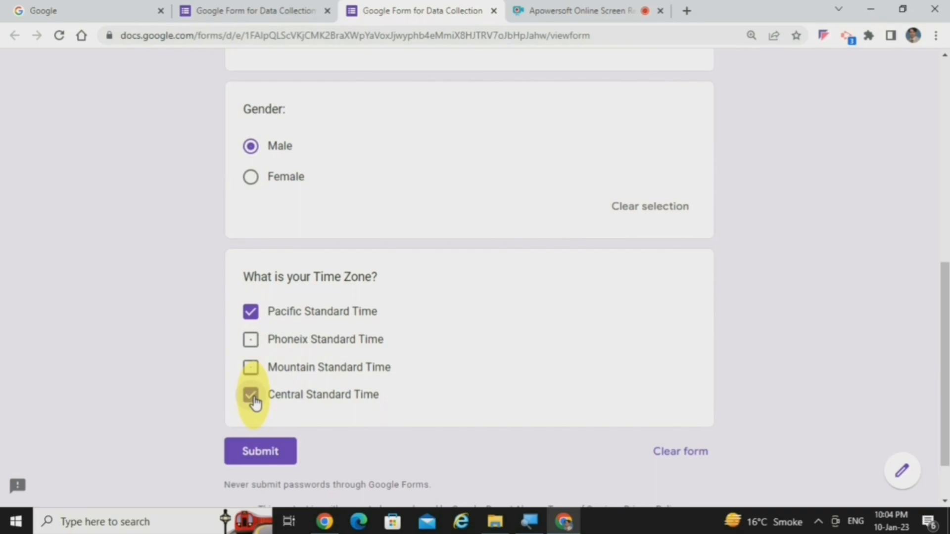
Step: Return to the form editor and add a dropdown question titled "Domicile District" below the time zone question
left_click(227, 8)
left_click_drag(943, 180, 945, 389)
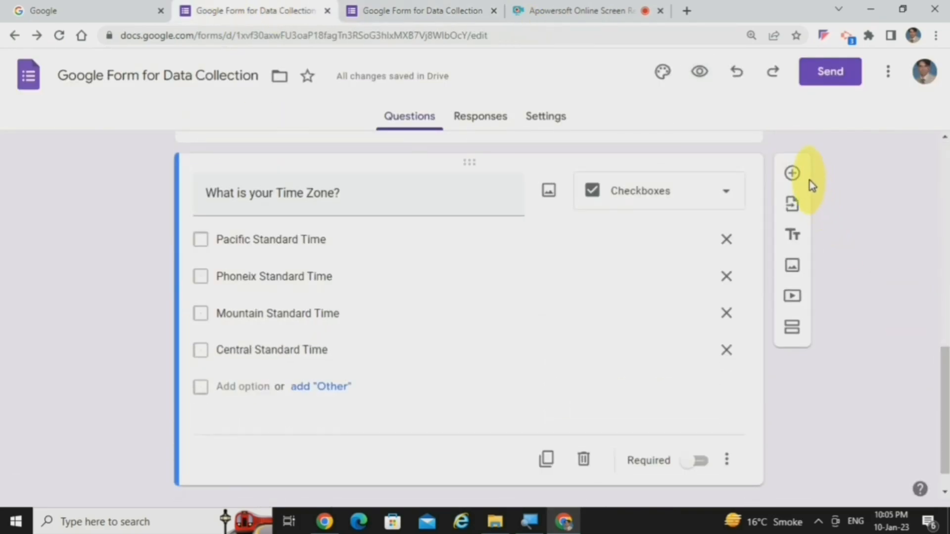
left_click(792, 173)
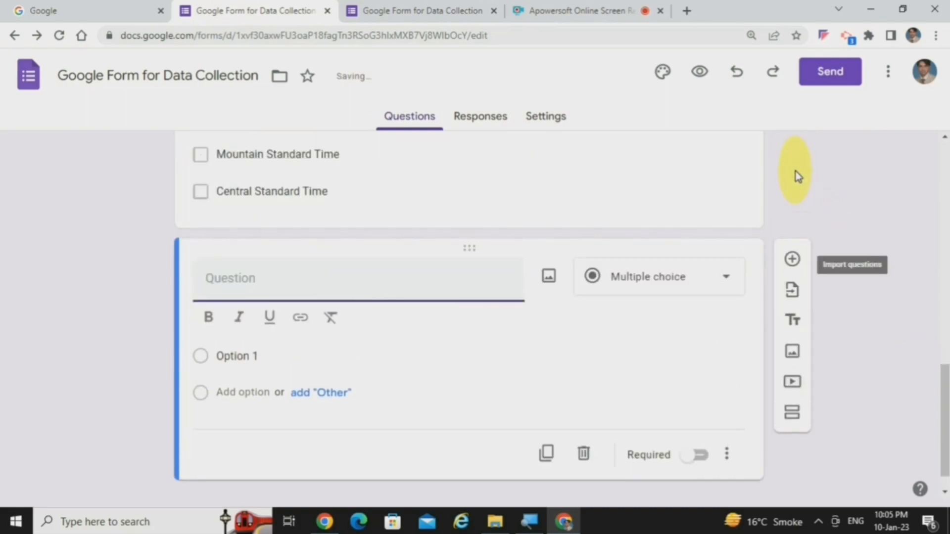
left_click(689, 292)
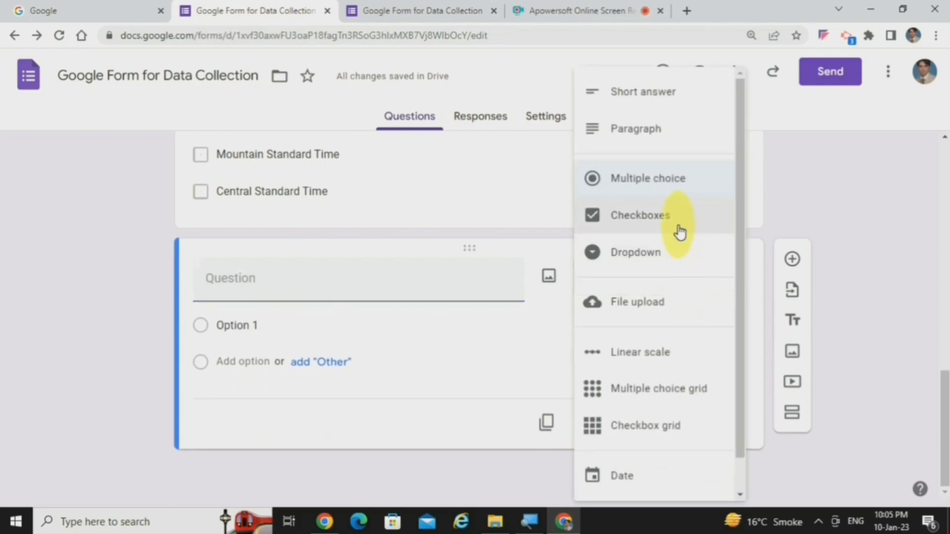
left_click(667, 253)
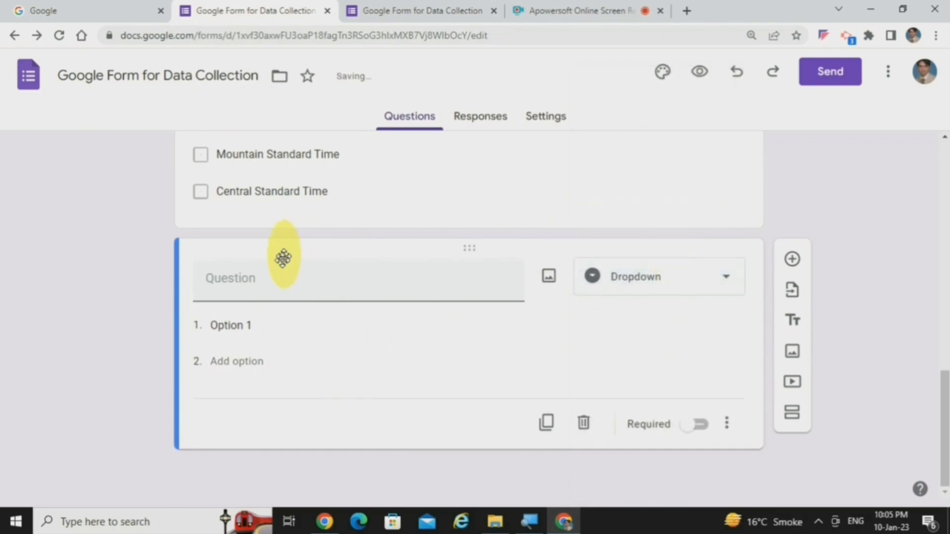
left_click(283, 283)
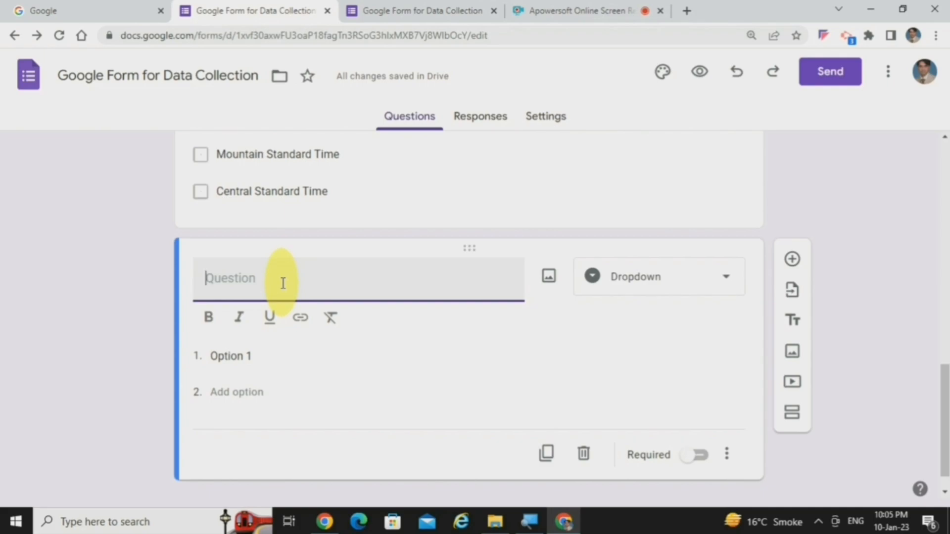
type("Domicile District")
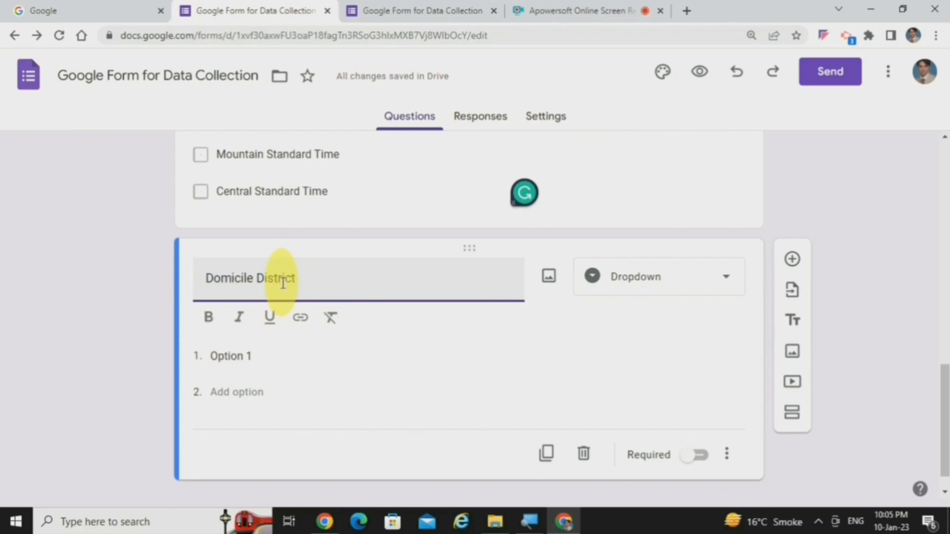
Step: Fill the Domicile District dropdown with the district names as options in alphabetical order, starting with "Attock"
left_click(258, 356)
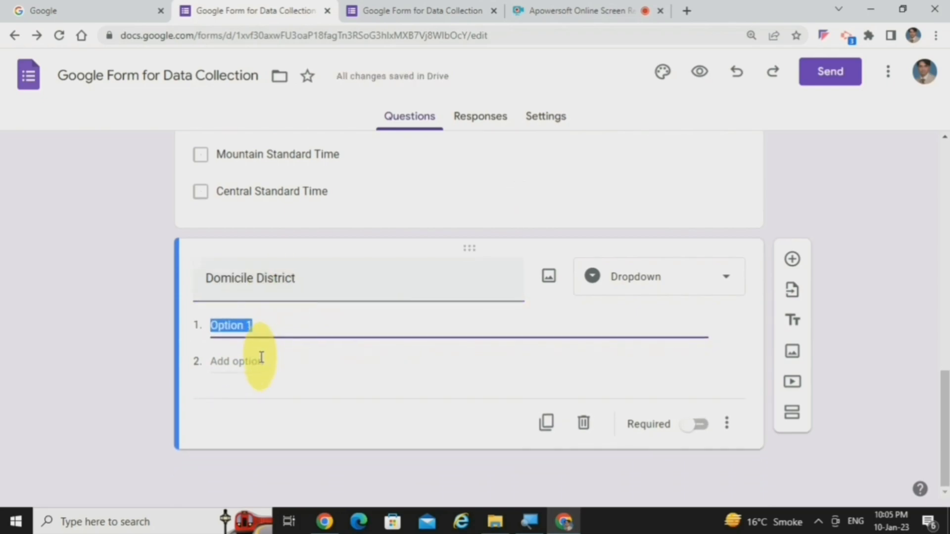
type("Attoc")
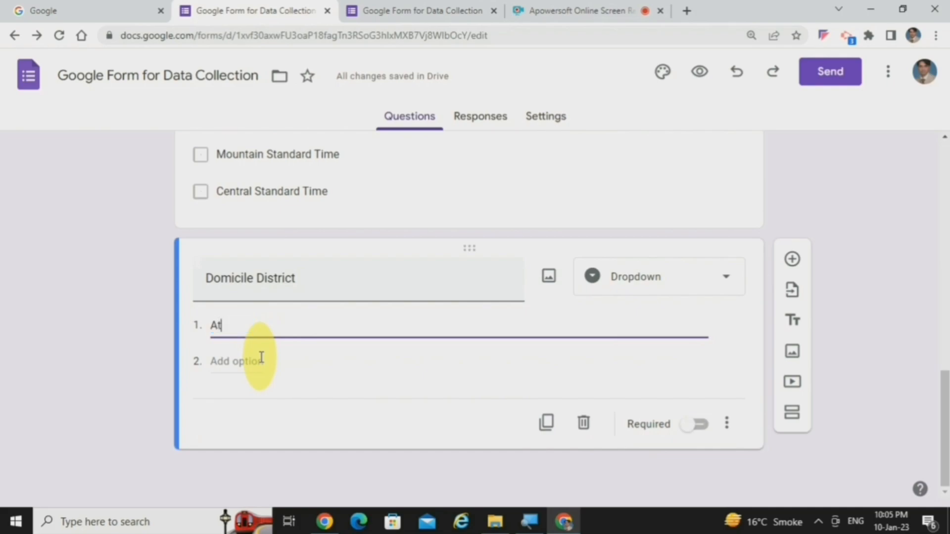
type("k")
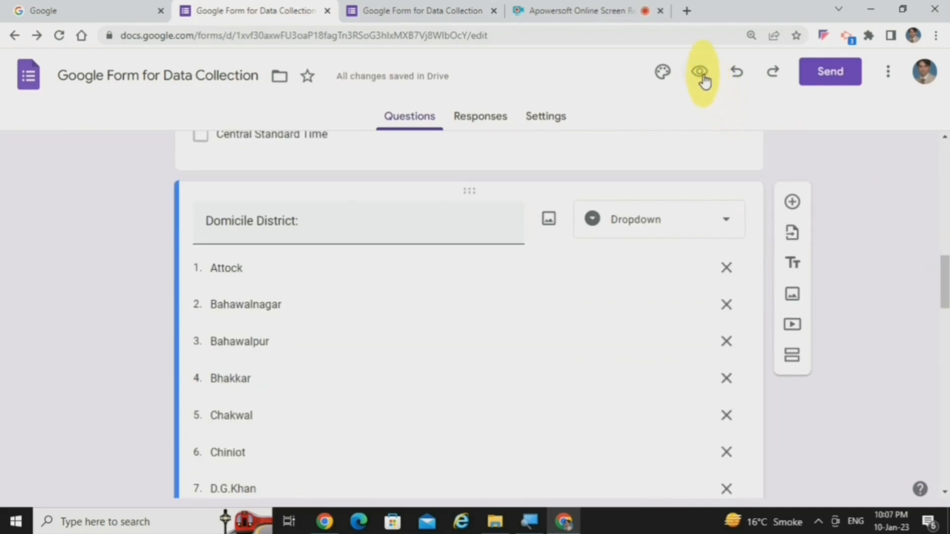
Step: Preview the form, test the Domicile District dropdown by selecting Lahore, and close the preview pages to return to the editor
left_click(704, 80)
key("super")
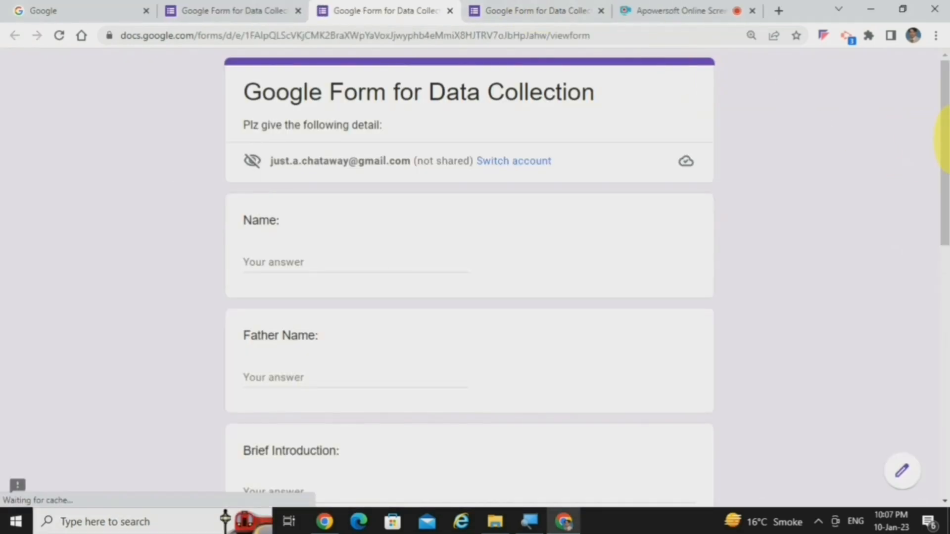
left_click_drag(945, 131, 935, 392)
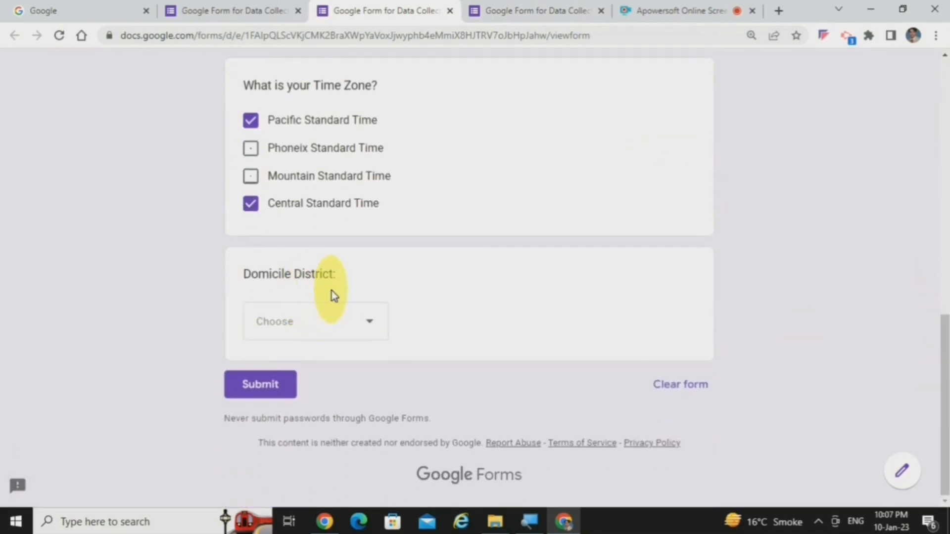
left_click(370, 329)
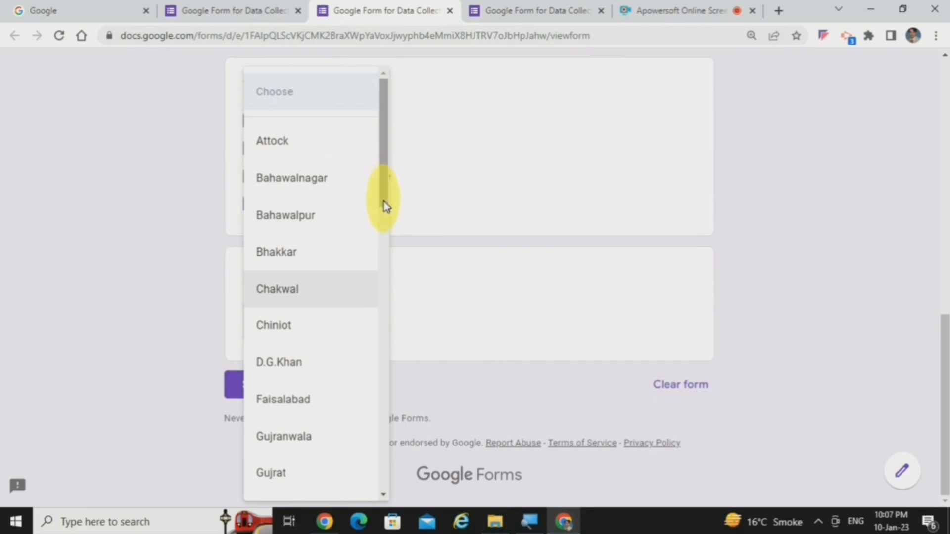
left_click_drag(381, 185, 378, 165)
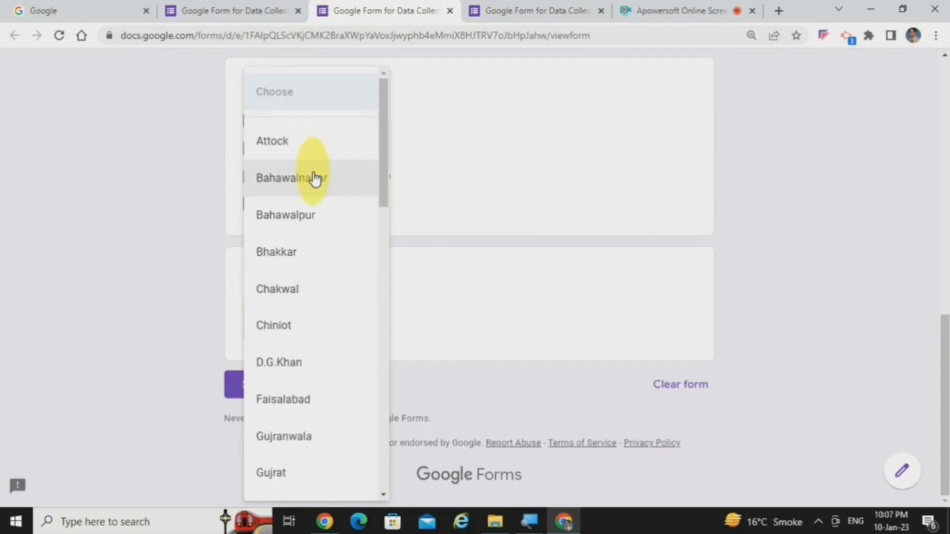
key("l")
key("Return")
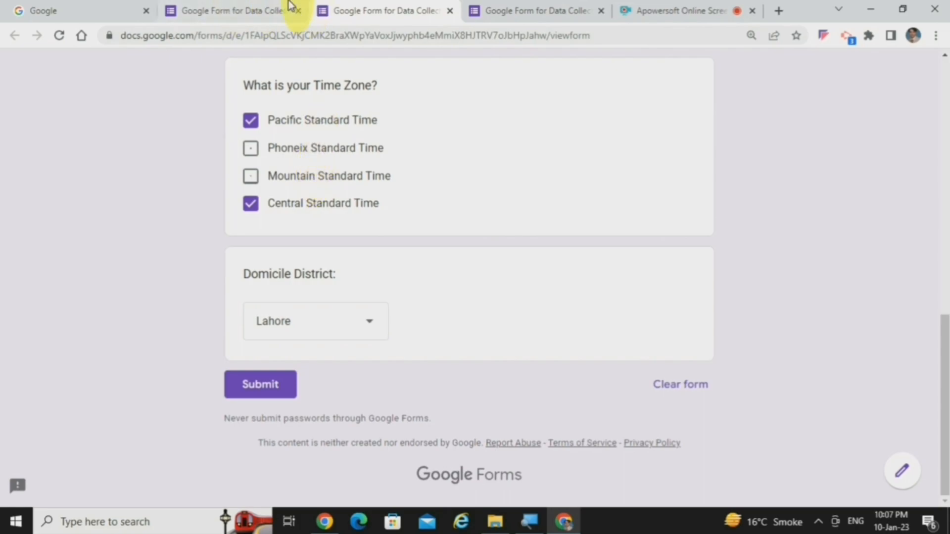
left_click(271, 9)
left_click(407, 8)
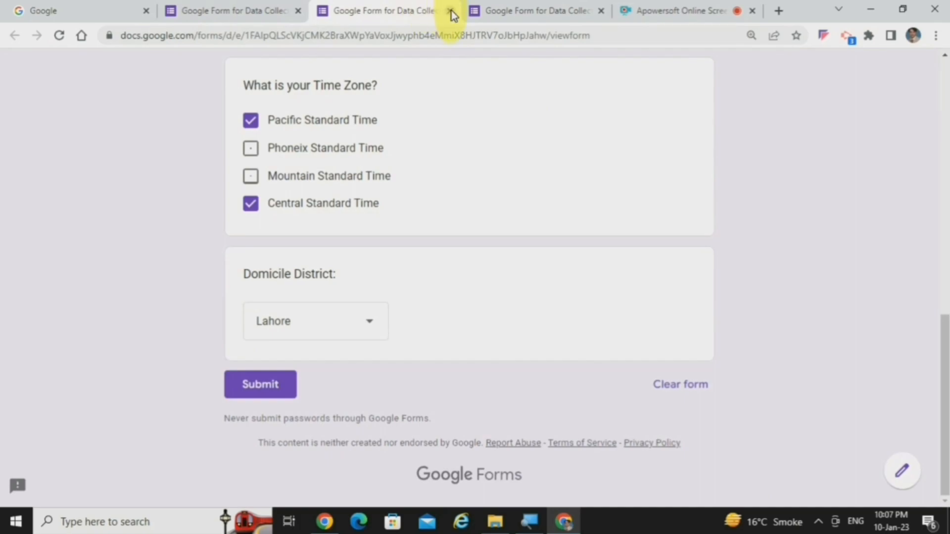
left_click(451, 11)
left_click(451, 11)
Step: Add a file upload question titled "Upload Your Pic" below the Domicile District question, allowing respondents to upload files to Drive
left_click(792, 167)
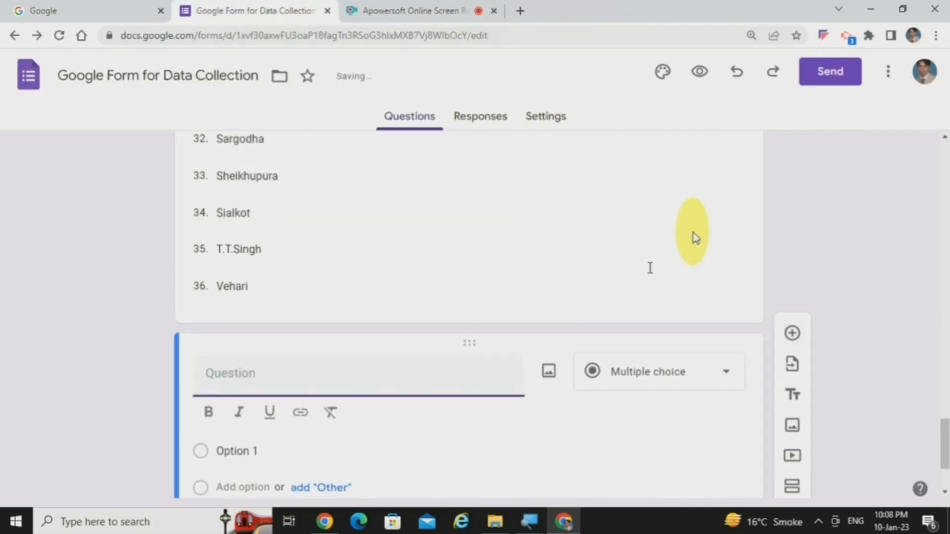
left_click(661, 378)
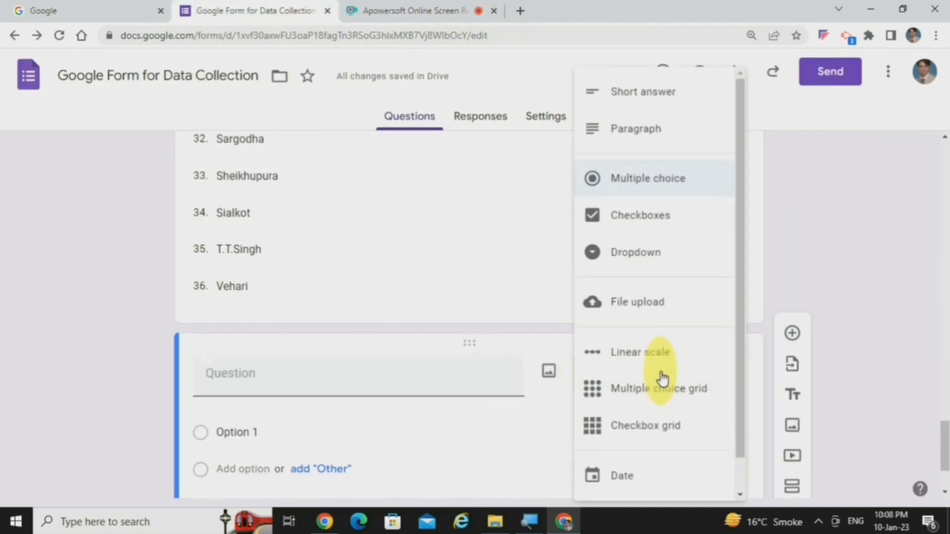
left_click(662, 303)
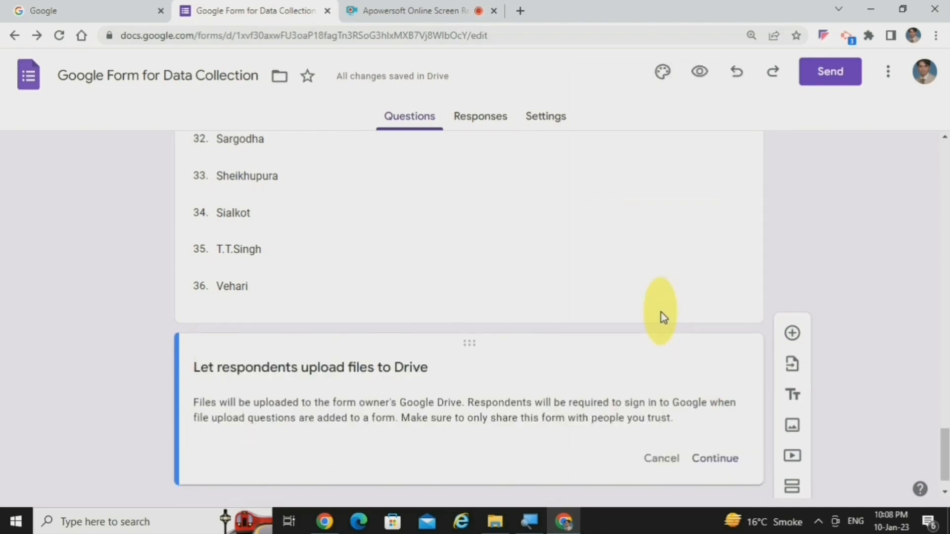
left_click(715, 458)
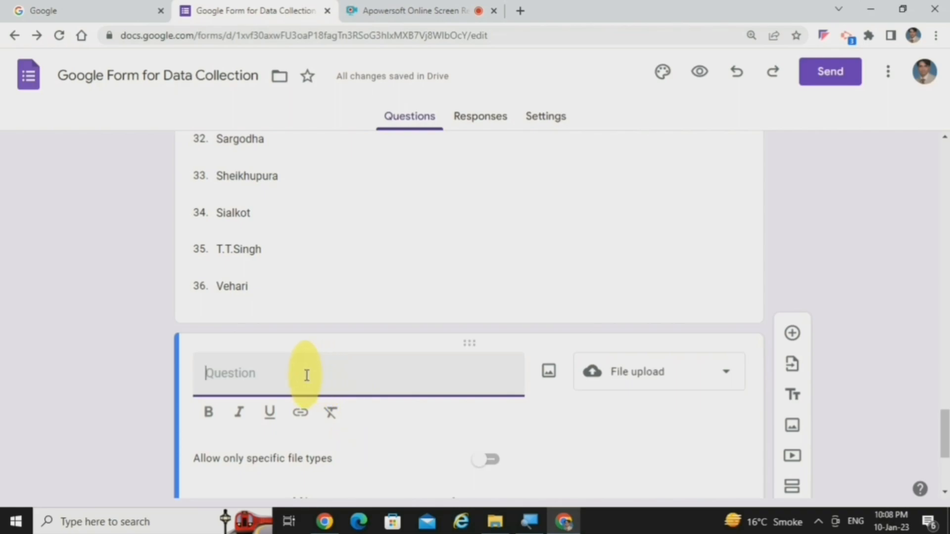
type("Upload Your Pic")
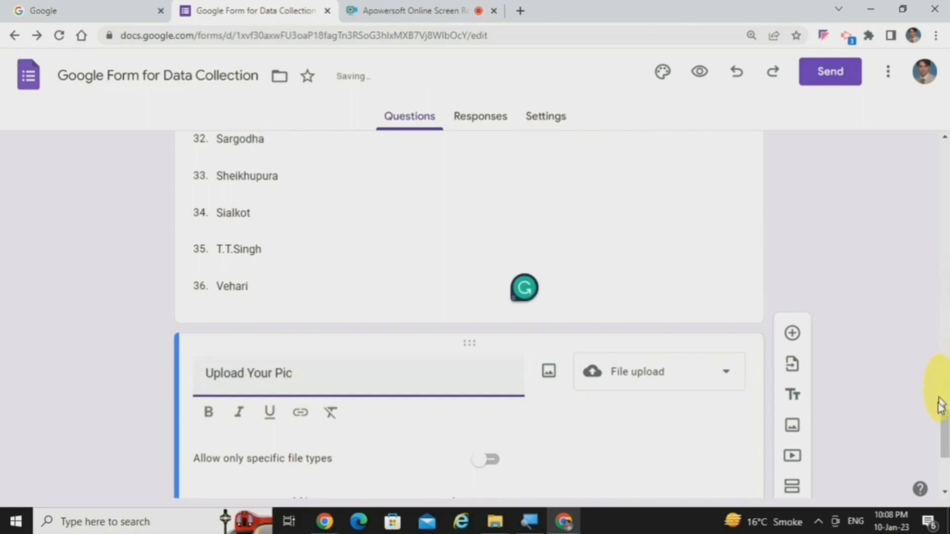
left_click_drag(943, 424, 943, 452)
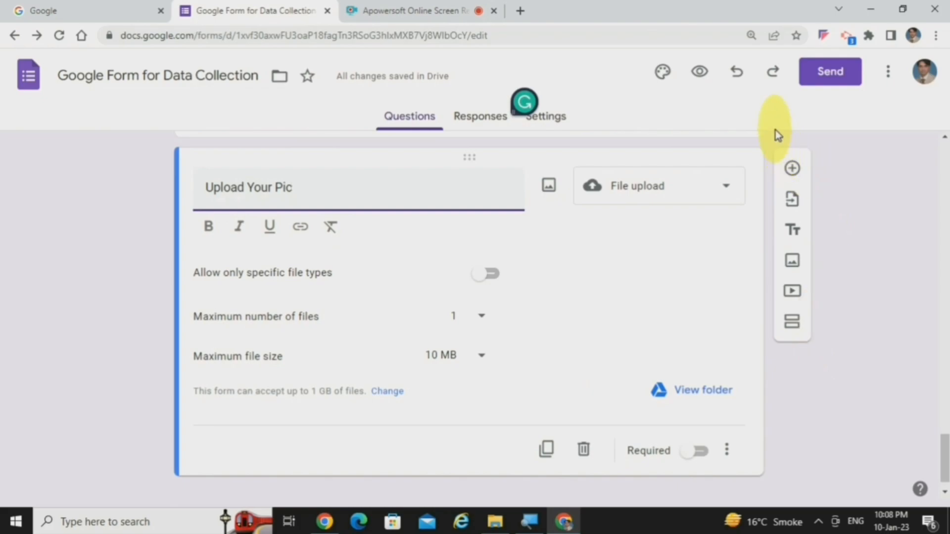
Step: Preview the form to examine the "Upload Your Pic" question and return to the editor
left_click(700, 76)
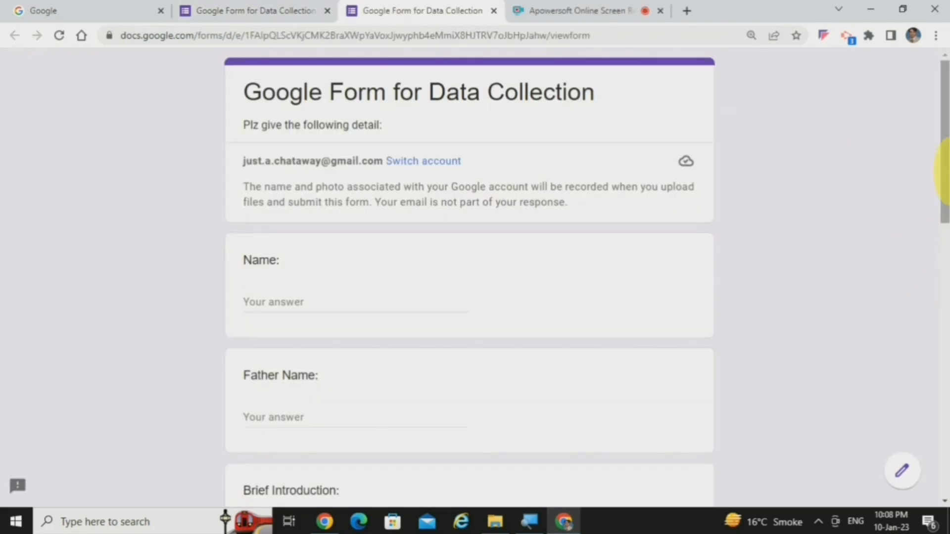
left_click_drag(944, 178, 946, 455)
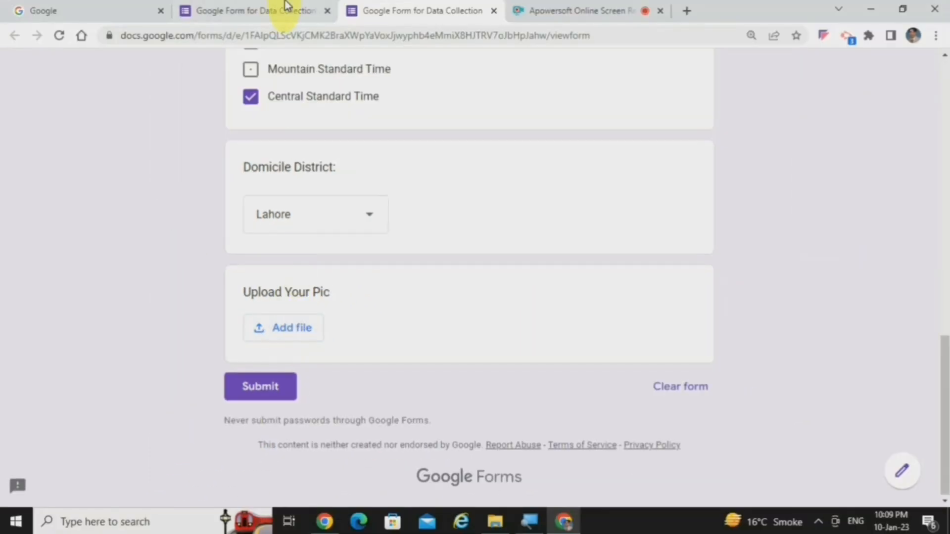
left_click(286, 6)
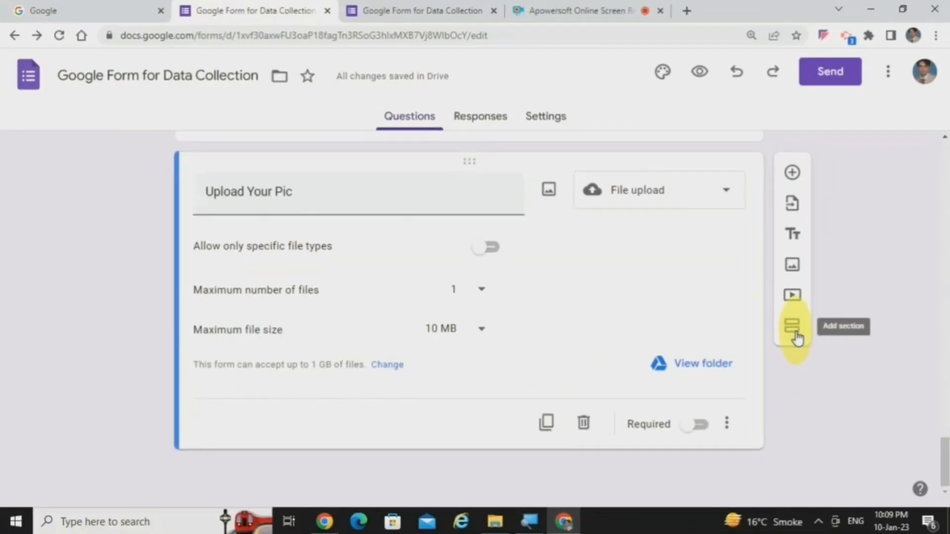
Step: Add a new section after the "Upload Your Pic" question and title it "Additional Questions"
left_click(793, 328)
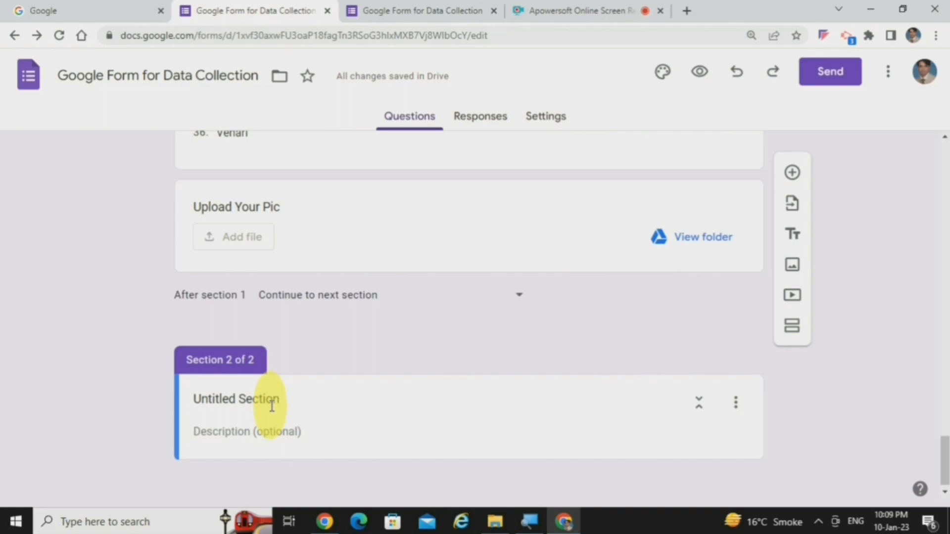
double_click(271, 399)
key("ctrl+a")
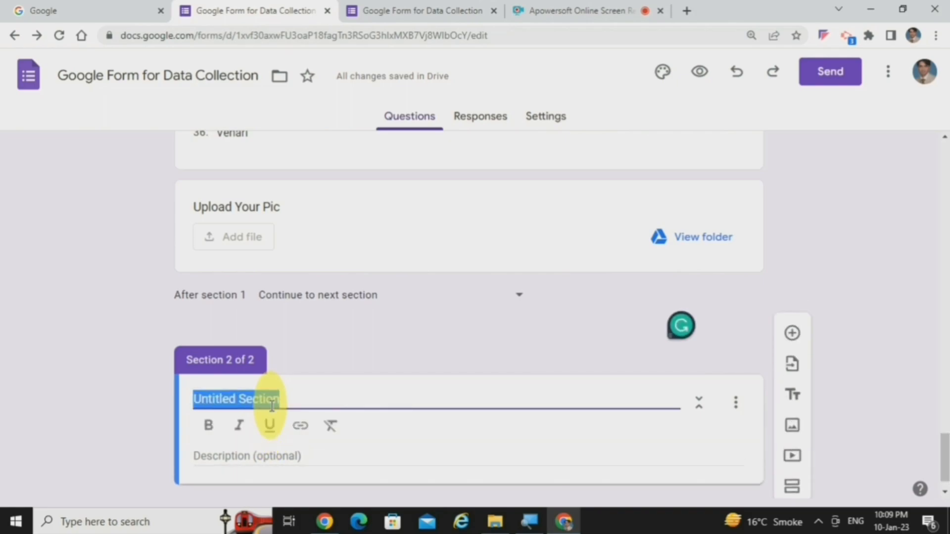
type("Additional Questions")
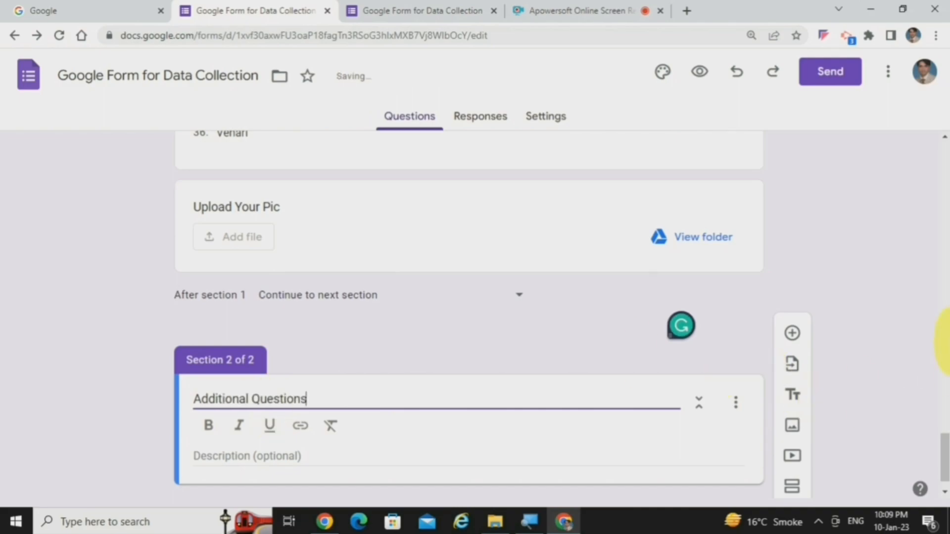
scroll(945, 450, "down", 1)
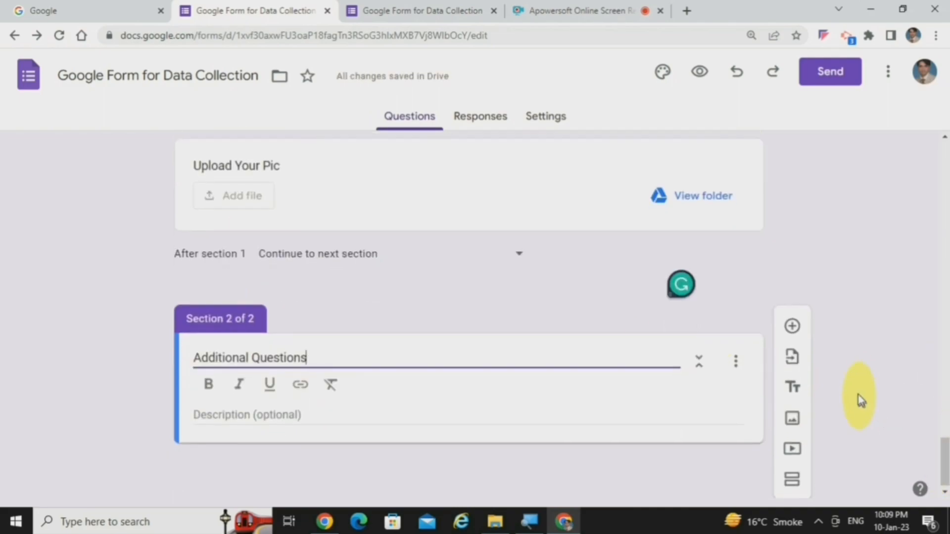
left_click(851, 375)
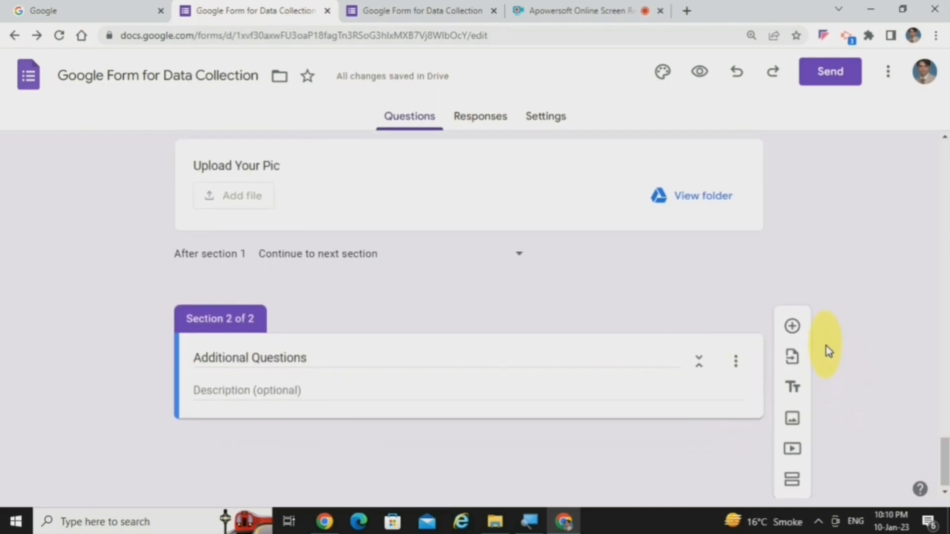
Step: Add a linear scale question titled "How focused are you on your tasks while at work?" to the Additional Questions section
left_click(794, 327)
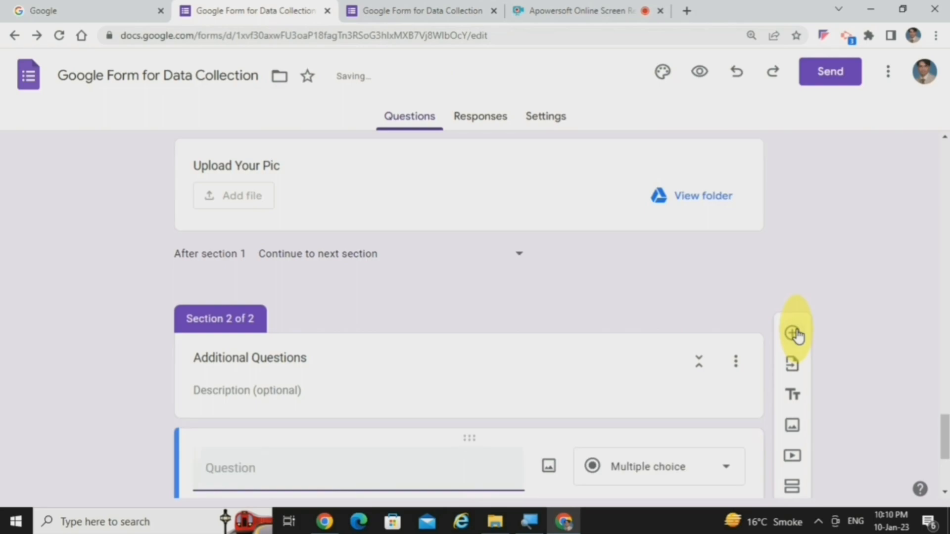
left_click_drag(943, 427, 947, 452)
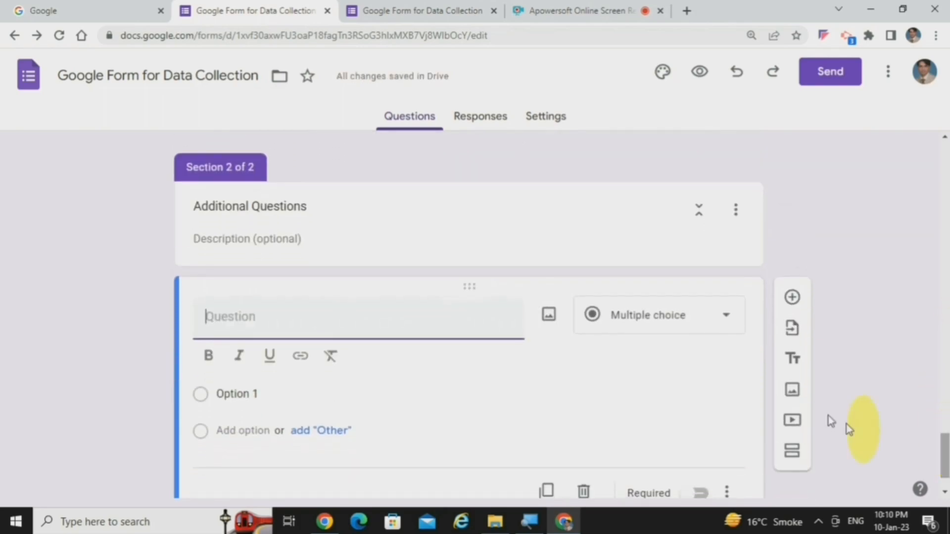
left_click(713, 326)
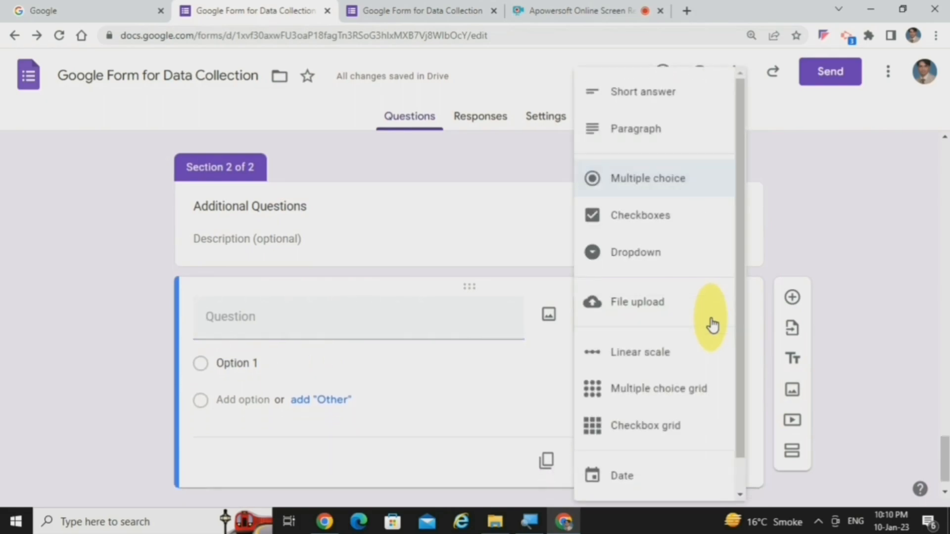
left_click(648, 366)
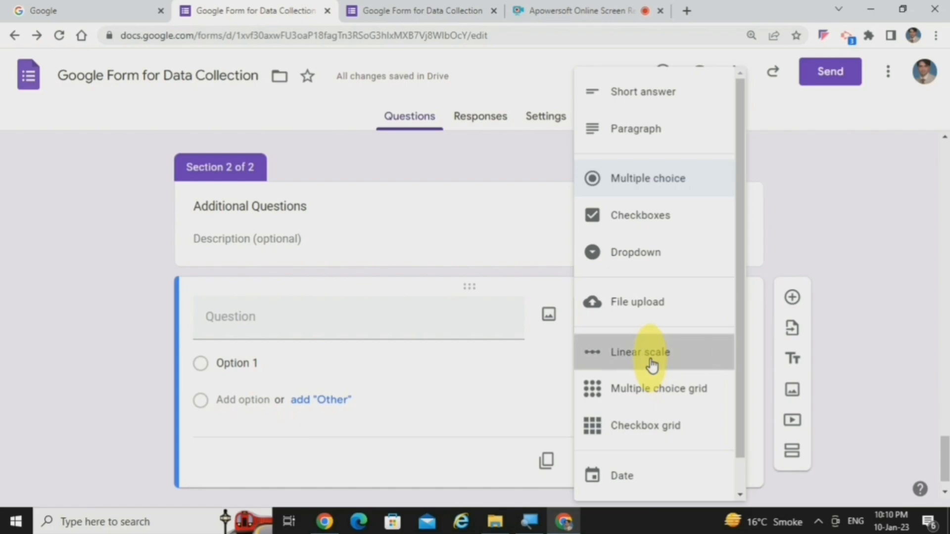
left_click(349, 330)
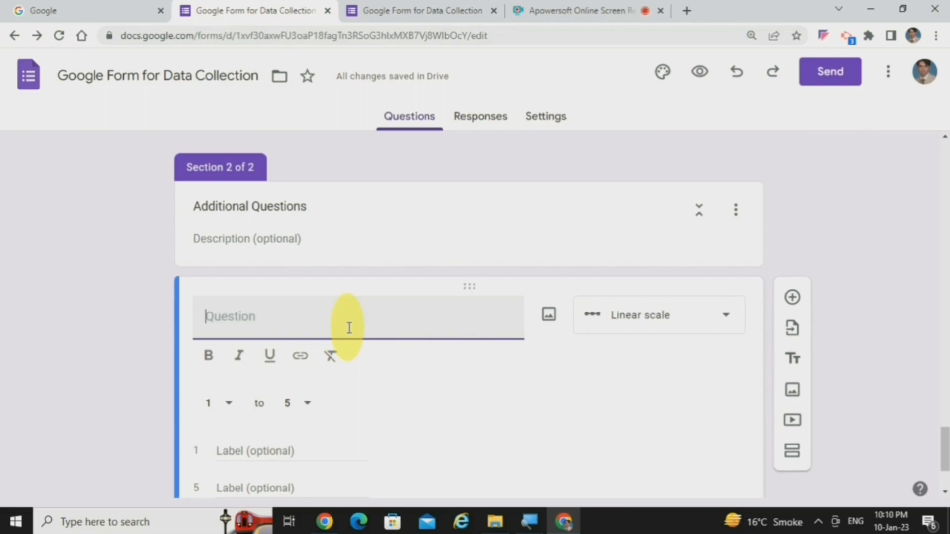
type("ow")
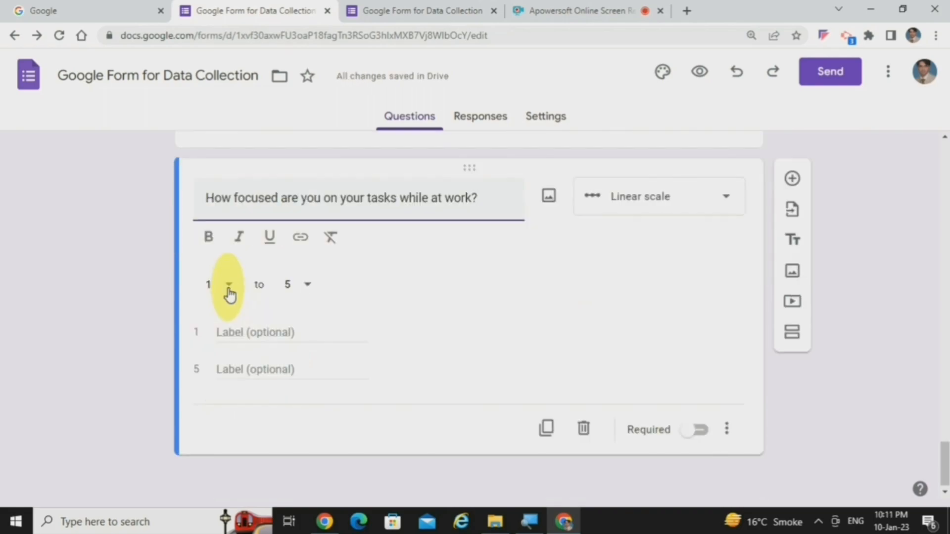
Step: Set the focus question's linear scale to run from 1 to 10, labelling 1 as "Worst" and 10 as "Best"
left_click(307, 289)
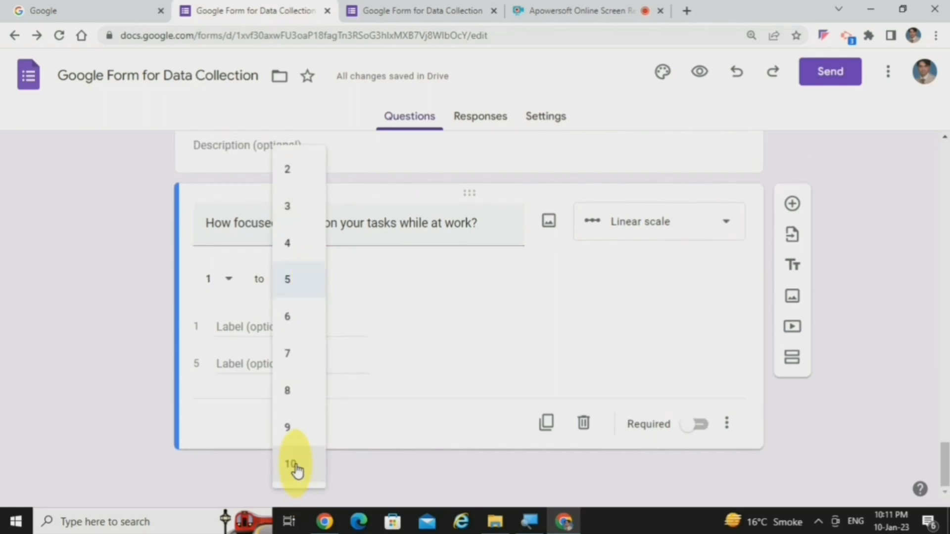
left_click(296, 466)
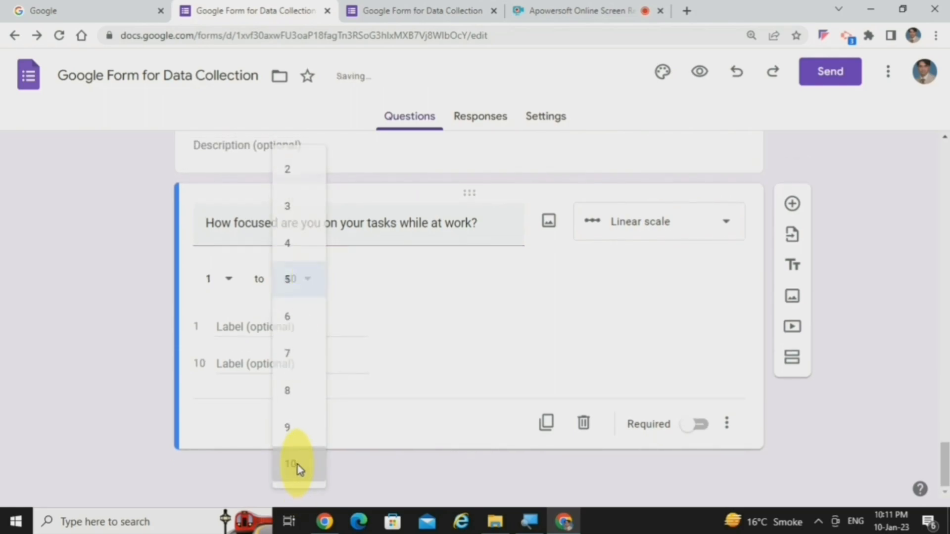
left_click(257, 326)
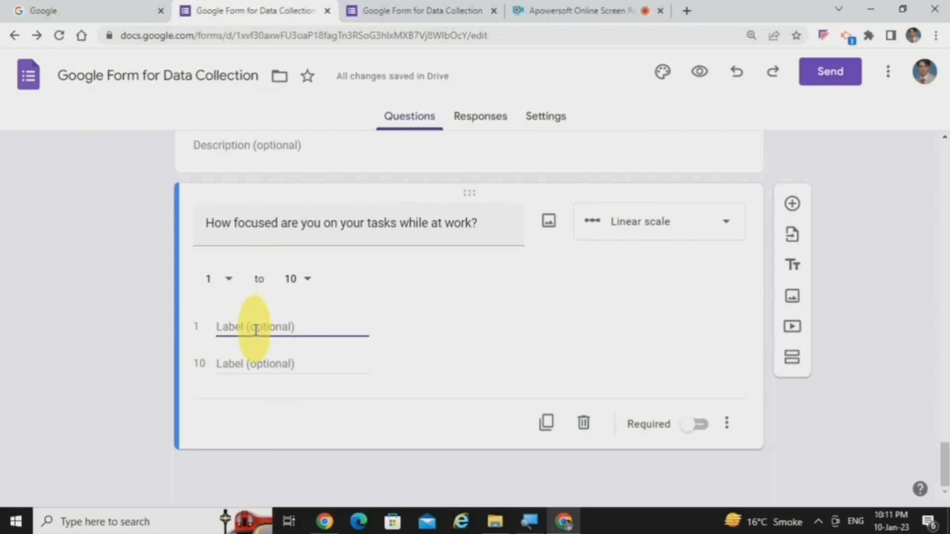
type("Wo")
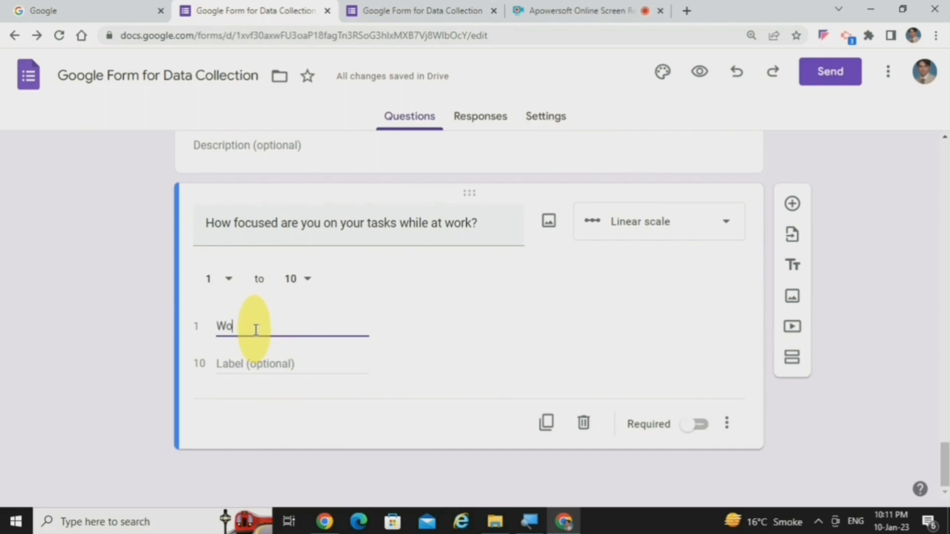
type("rst")
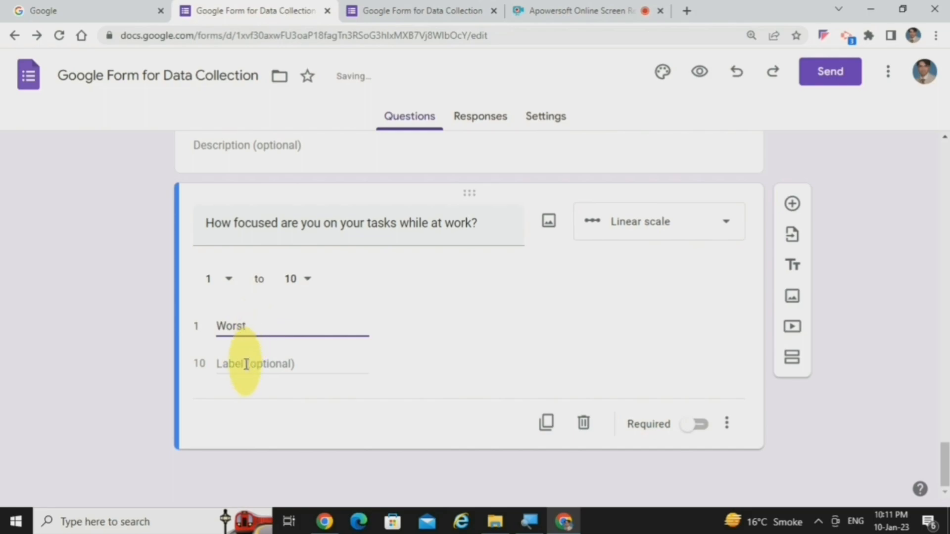
left_click(245, 361)
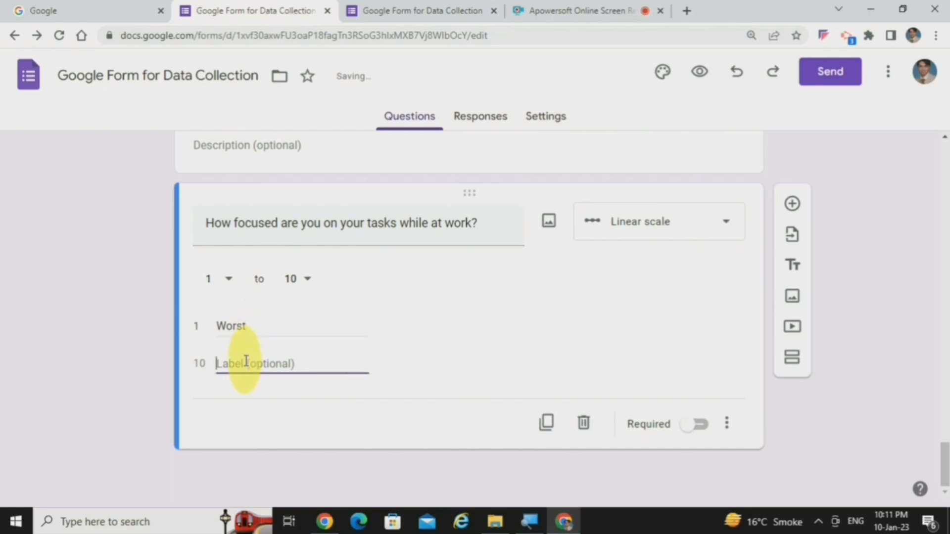
type("Best")
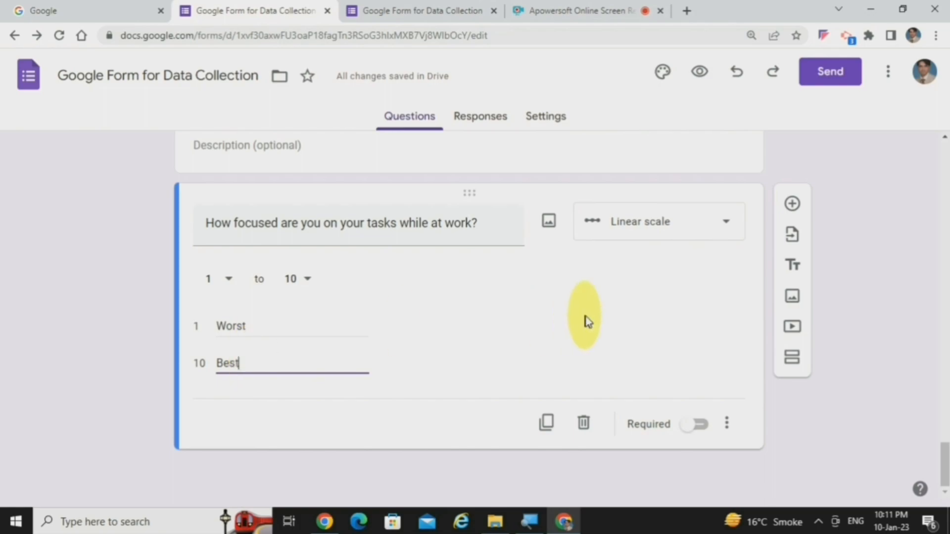
left_click(842, 396)
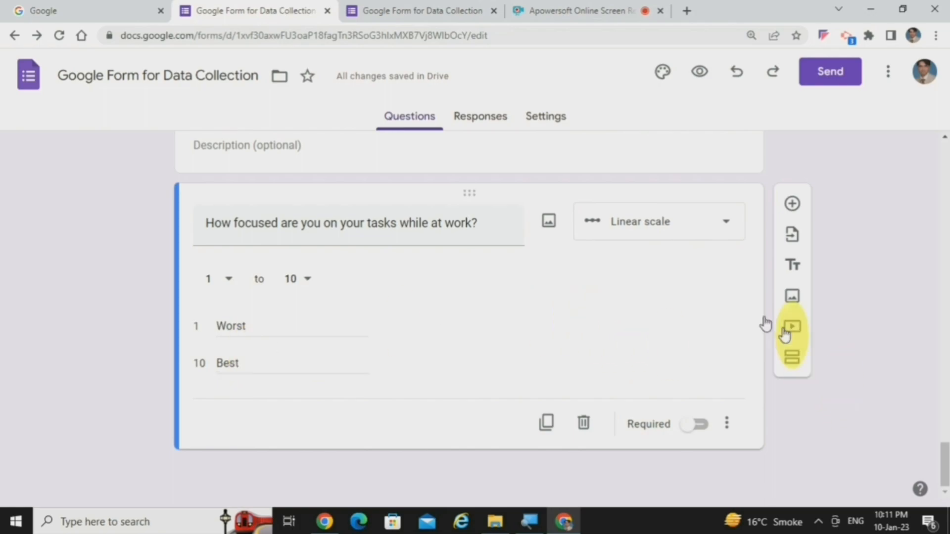
Step: Preview the form, try answering 7 on the focus scale in the Additional Questions section, and return to the editor
left_click(699, 75)
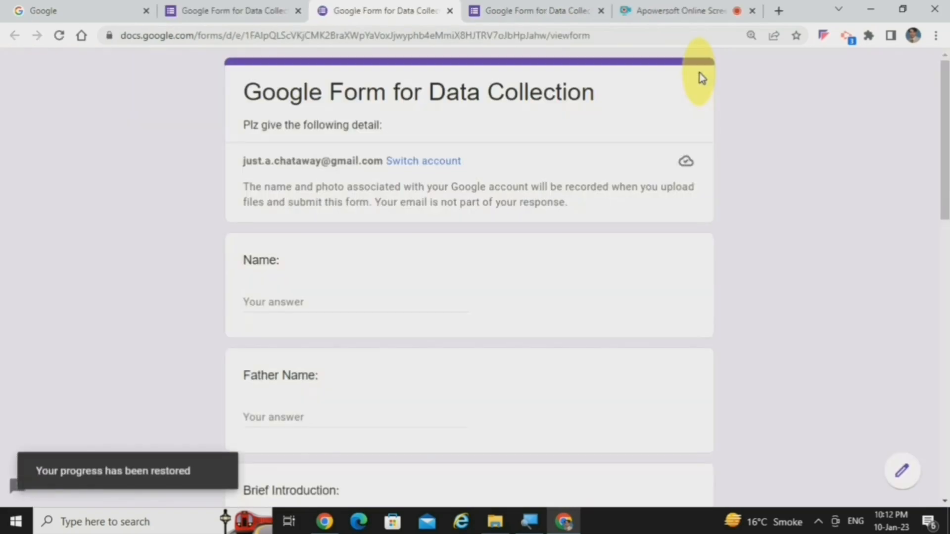
left_click_drag(943, 127, 944, 468)
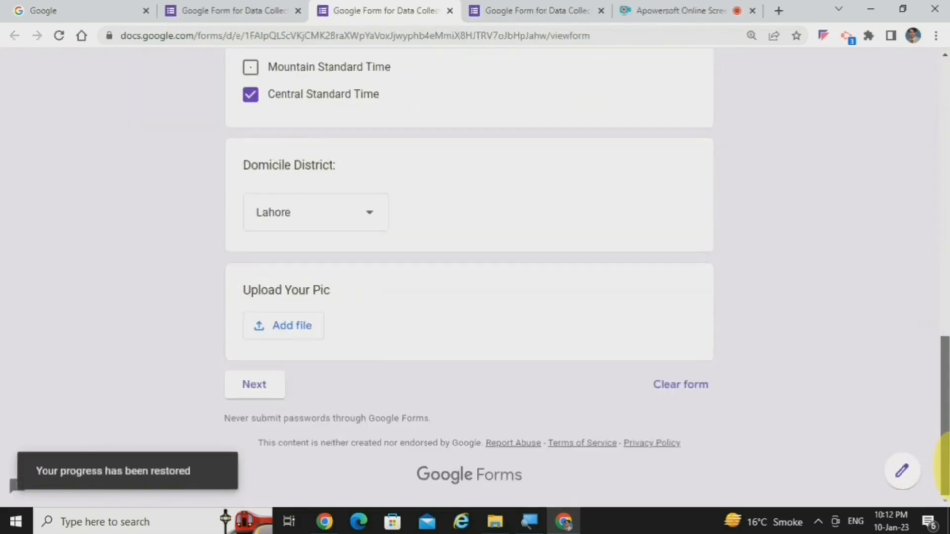
left_click(260, 389)
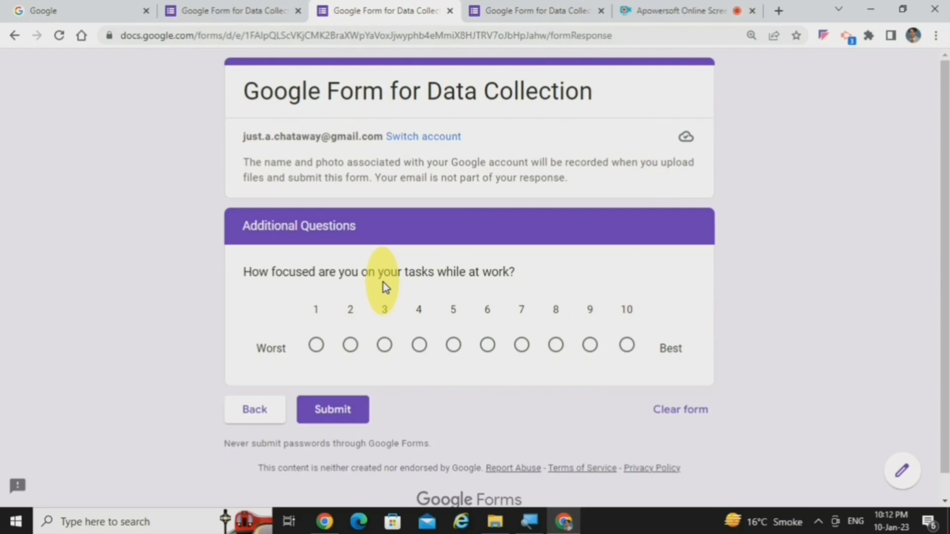
left_click(523, 347)
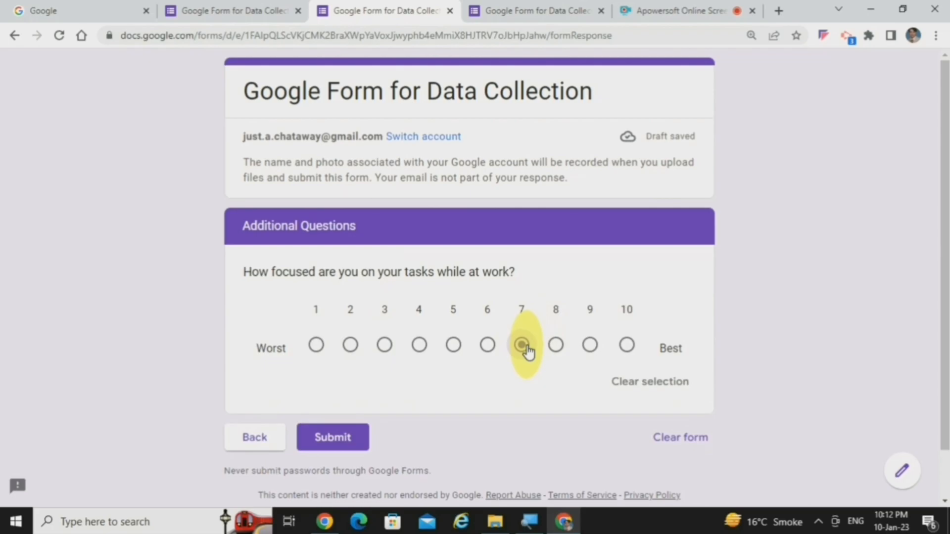
left_click(266, 5)
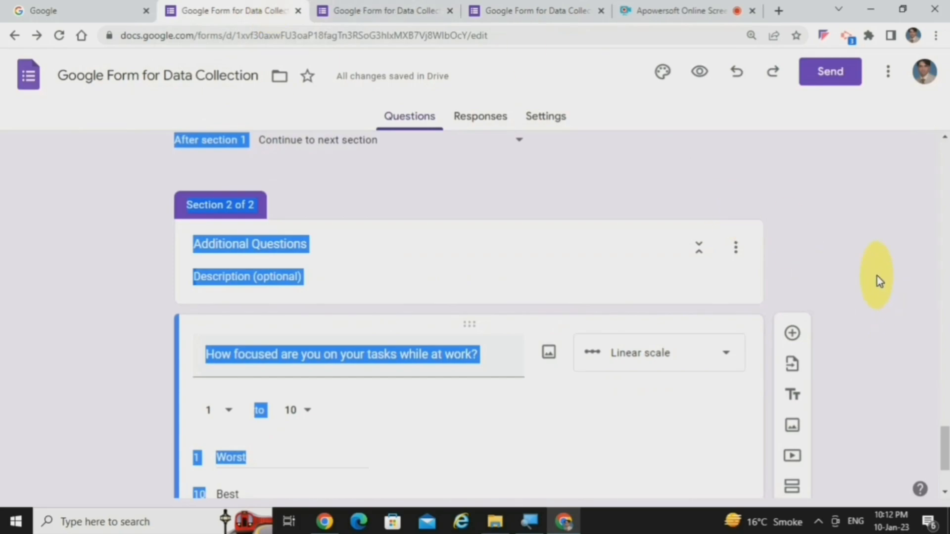
left_click(876, 275)
Step: Add a multiple choice grid question titled "Which day & time slot would be ideal for you? Select all that apply" below the focus question
left_click_drag(943, 435, 944, 462)
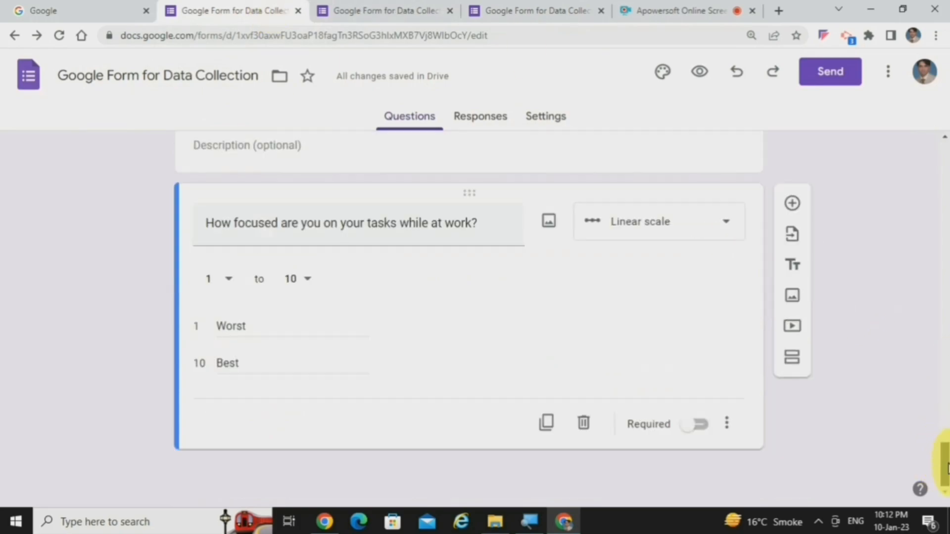
left_click(794, 204)
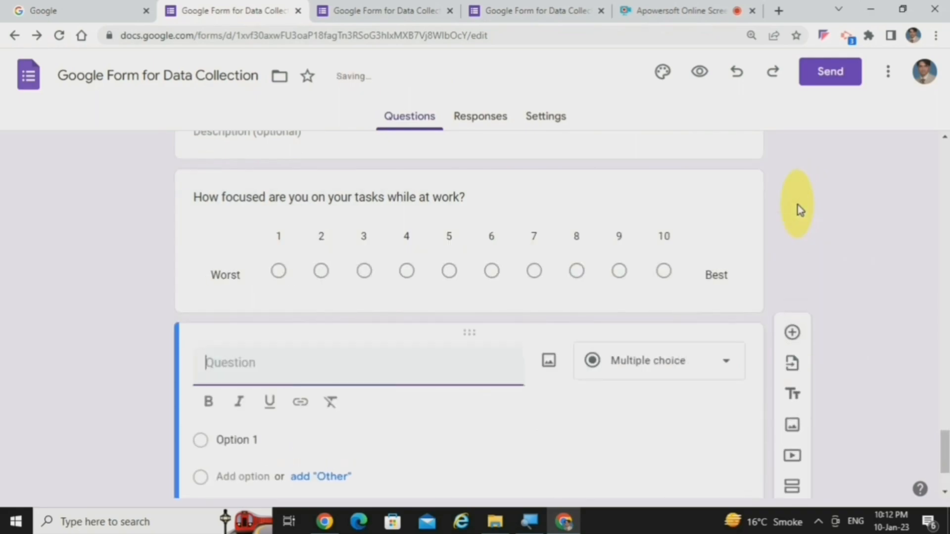
left_click(680, 361)
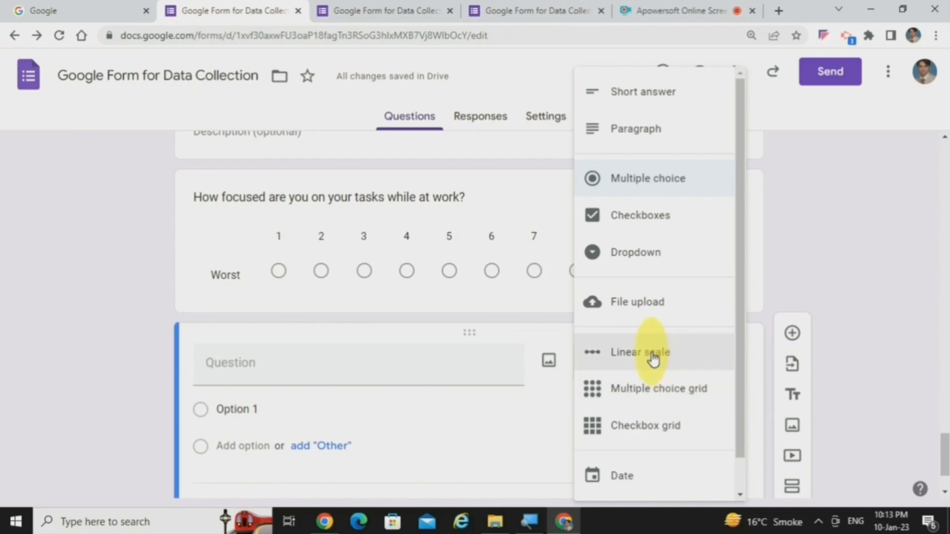
left_click(657, 389)
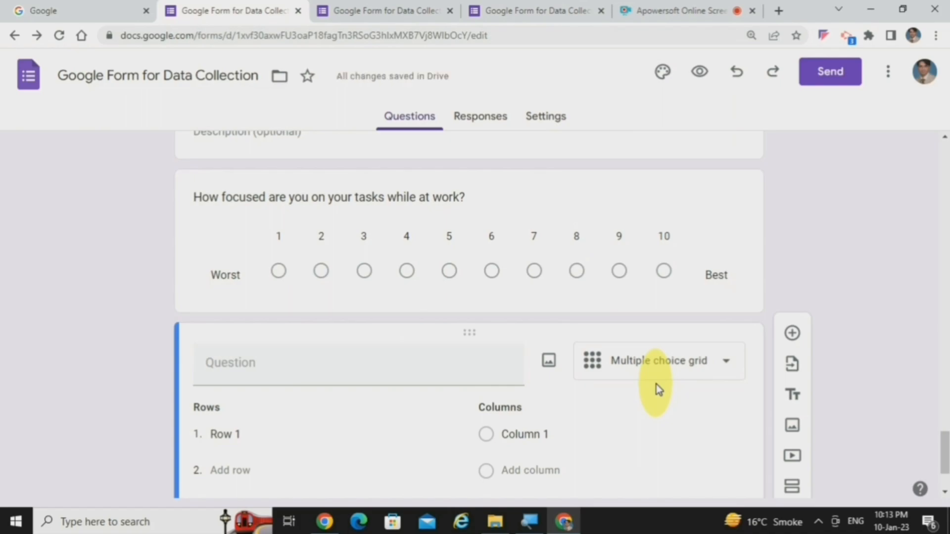
left_click(425, 375)
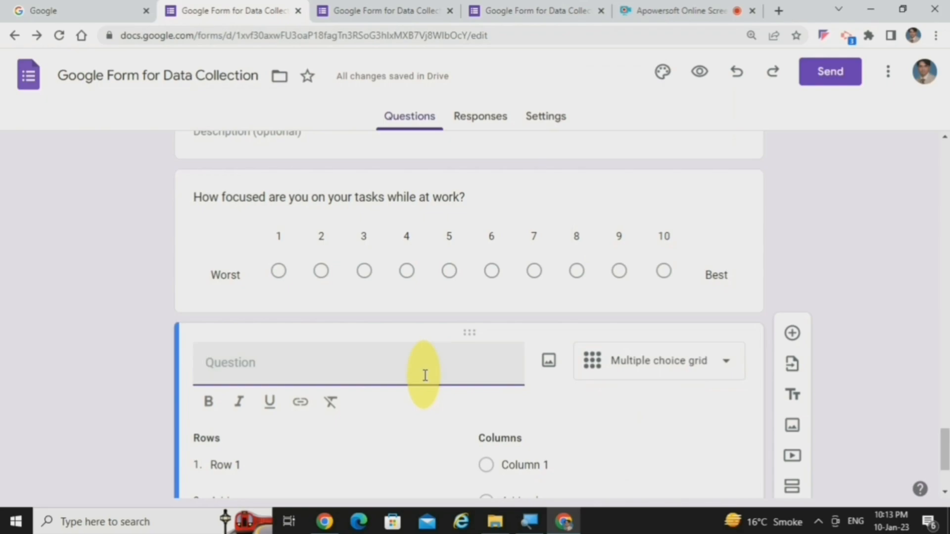
type("Wh")
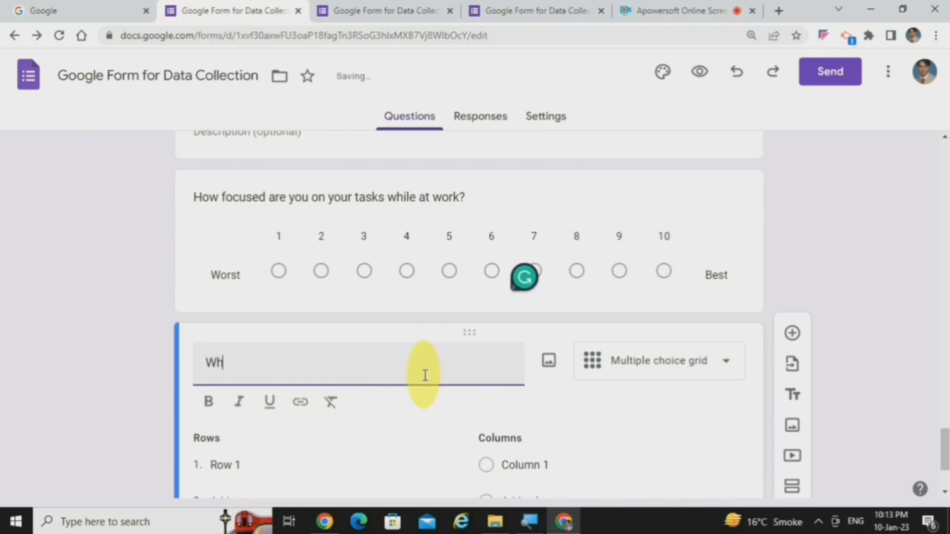
type("ich day & time slot")
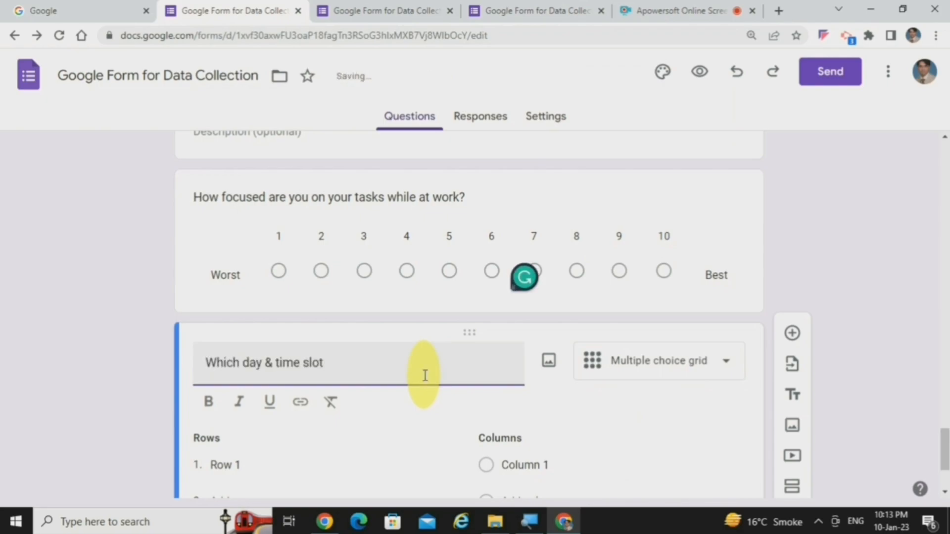
type(" wou")
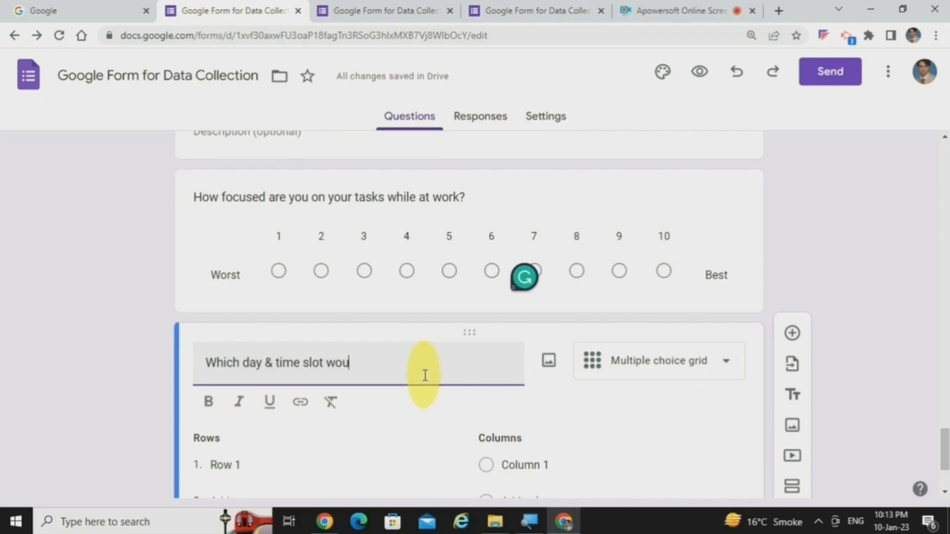
type("ld be ideal for you?")
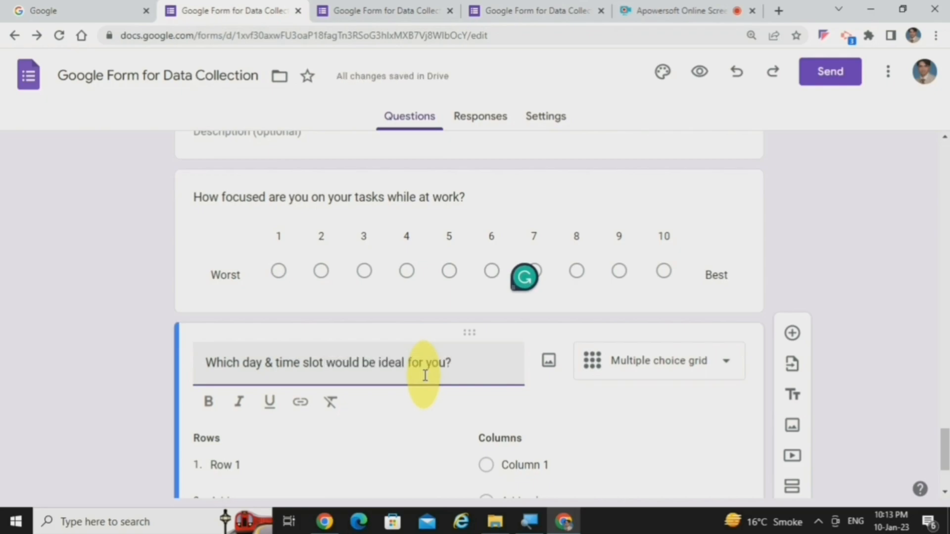
type(" Select all that apply")
Step: Enter Monday and Tuesday as the first two rows of the day and time slot grid
scroll(424, 376, "down", 3)
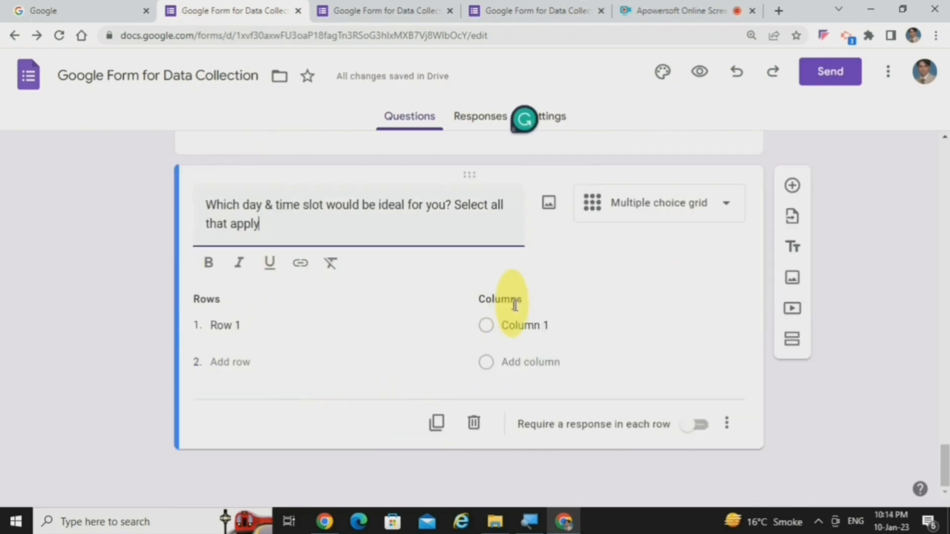
left_click(265, 329)
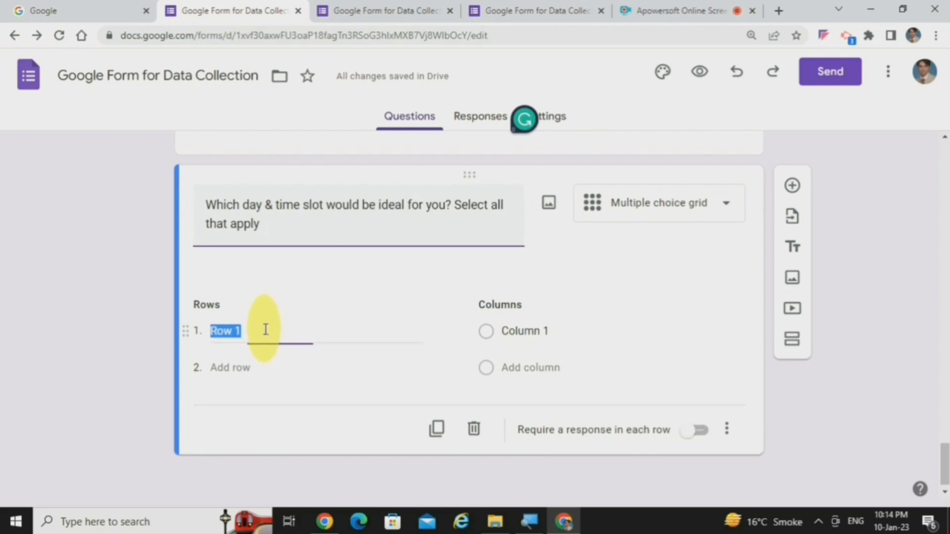
key("BackSpace")
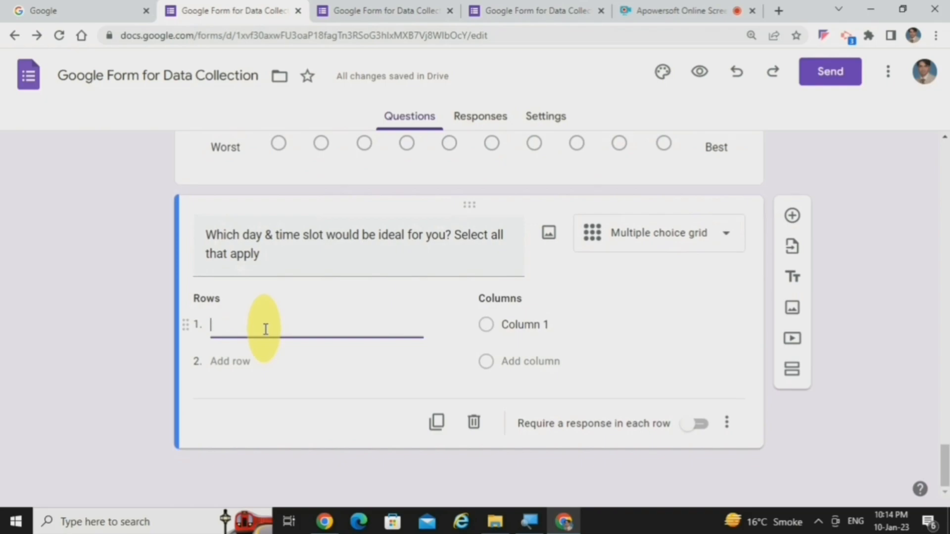
type("Monday")
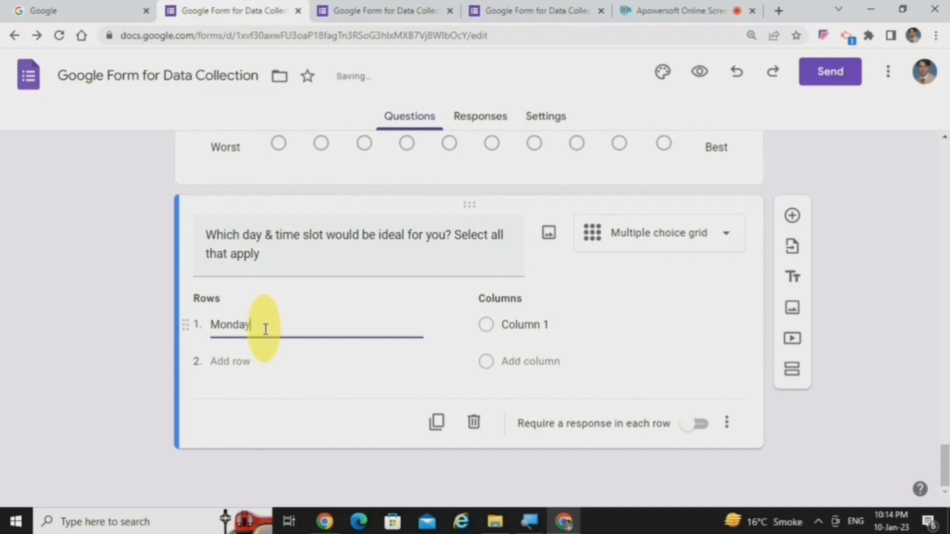
left_click(249, 361)
type("Tuesday")
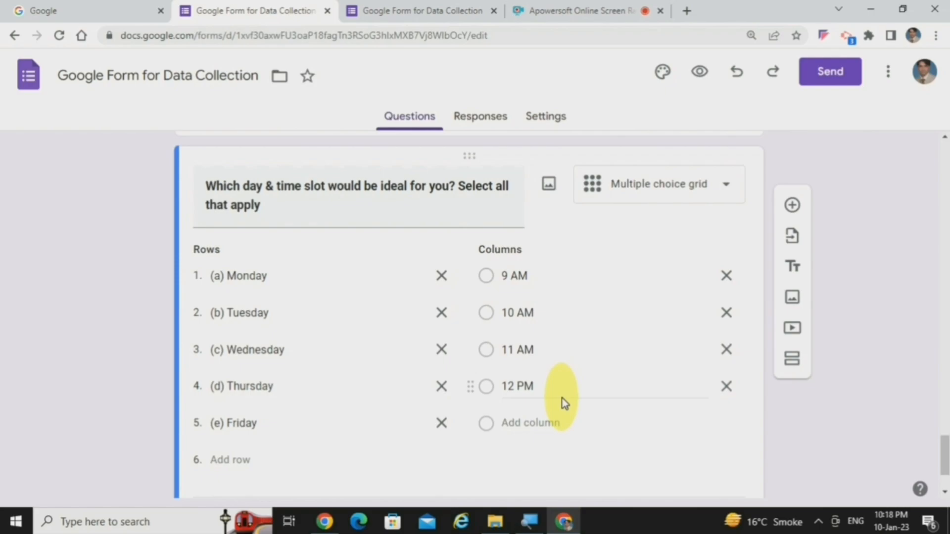
Step: Preview the form and go to the day and time slot grid in the Additional Questions section
left_click(697, 78)
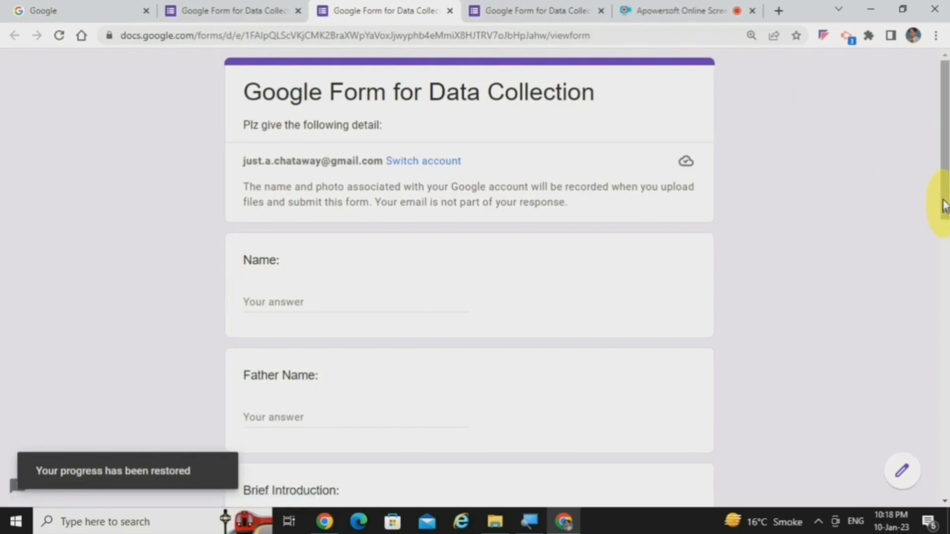
left_click_drag(943, 205, 934, 438)
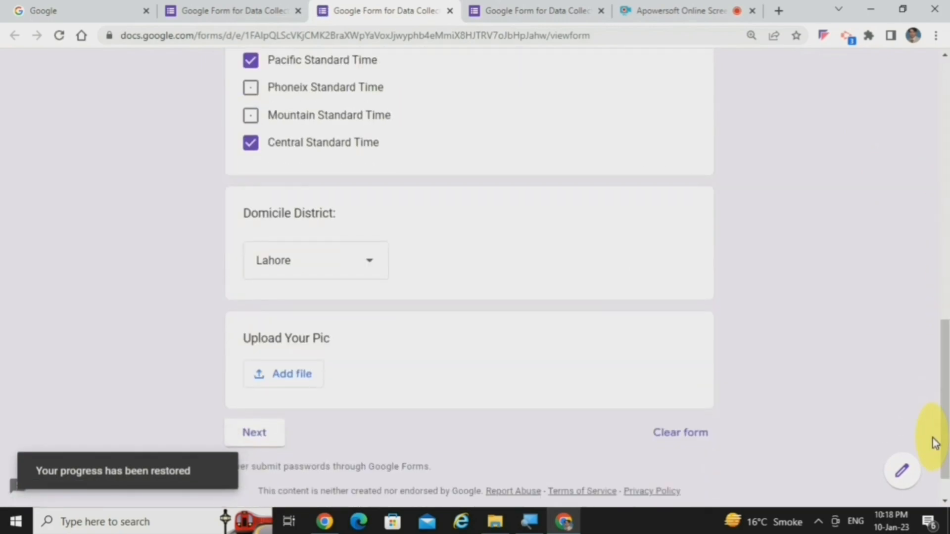
left_click(249, 437)
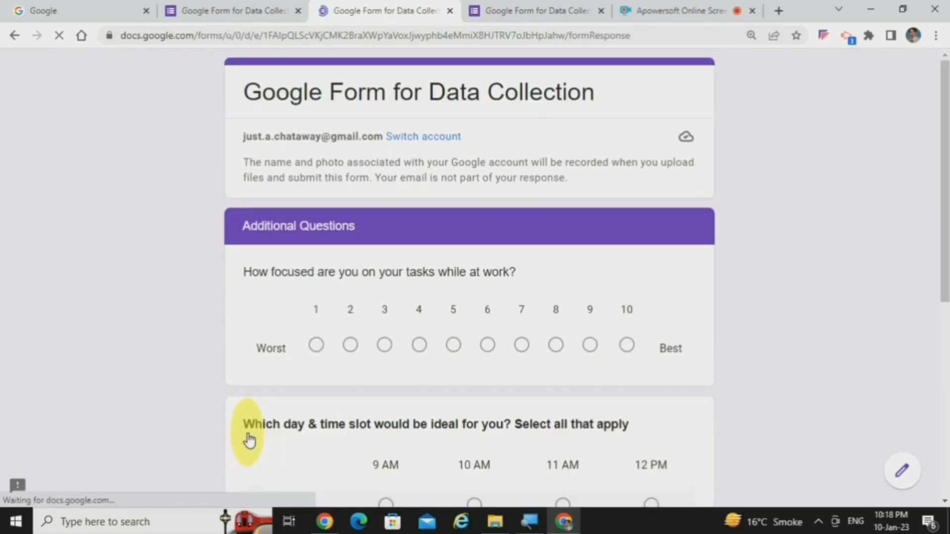
left_click_drag(943, 248, 941, 335)
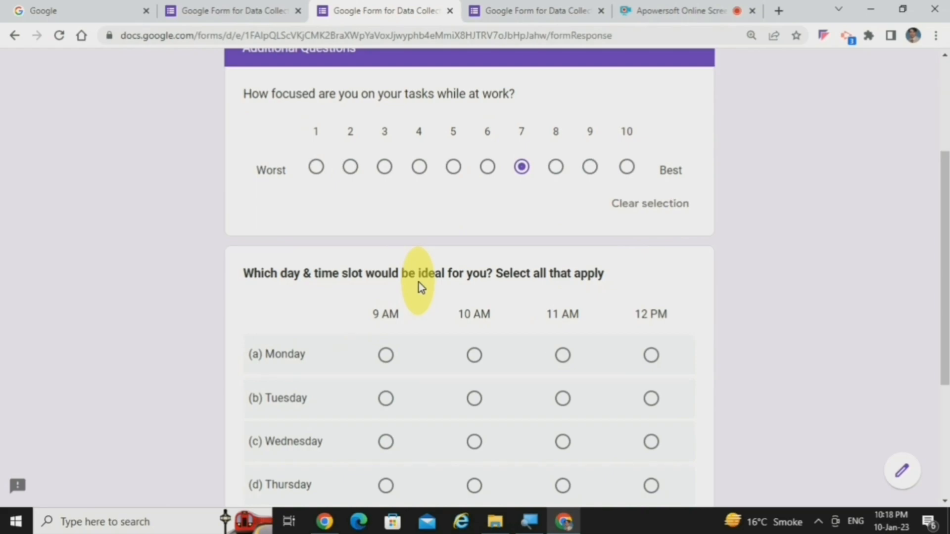
scroll(946, 276, "down", 1)
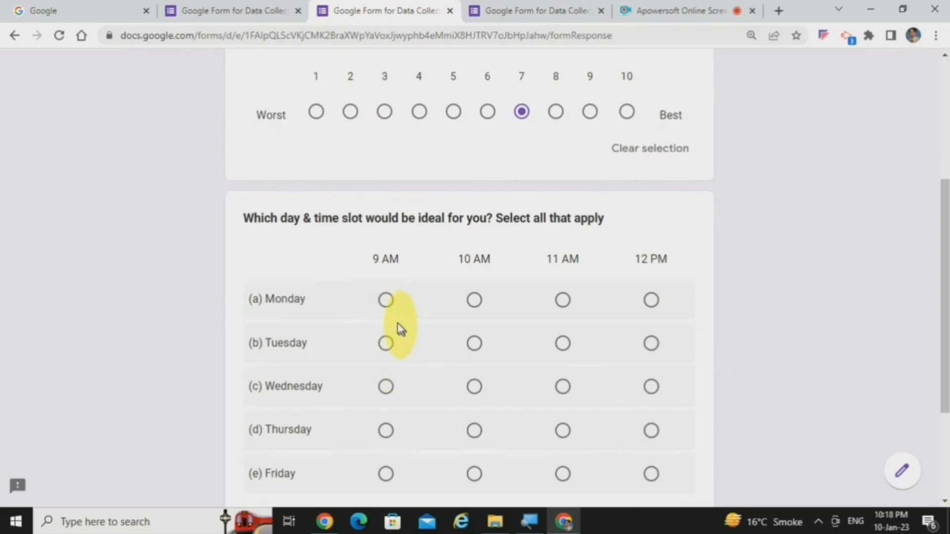
Step: Try answering the day and time slot grid with 9 AM Monday, 10 AM Tuesday and Friday, 11 AM Wednesday, 12 PM Thursday, and return to the editor
left_click(387, 299)
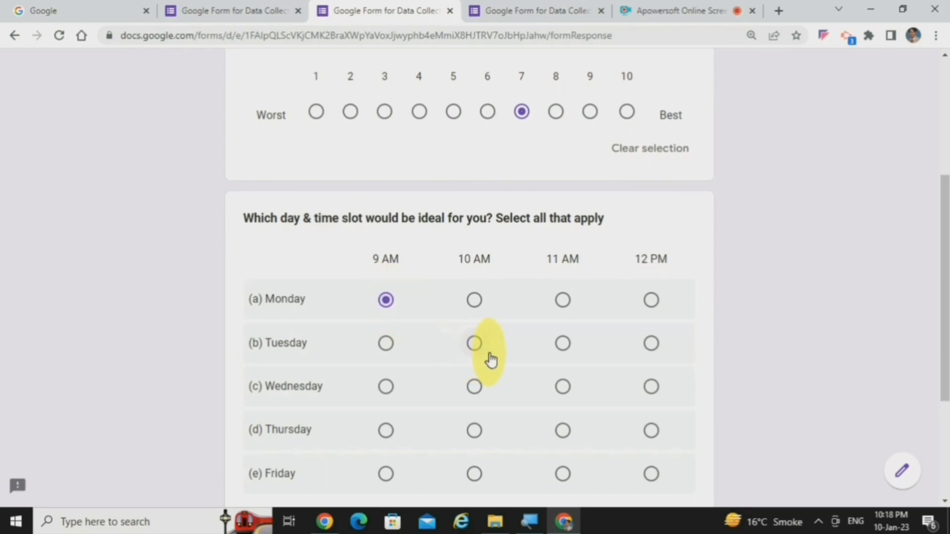
left_click(473, 345)
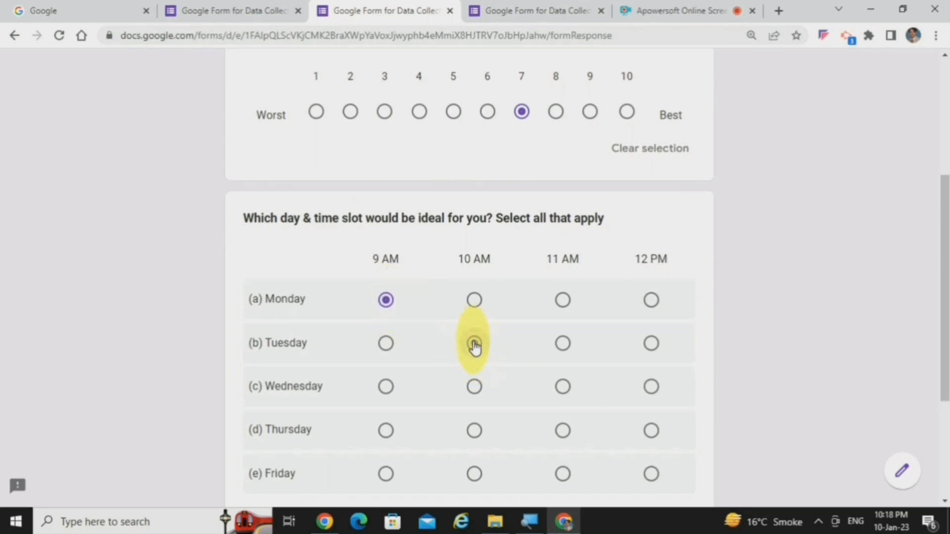
left_click(563, 387)
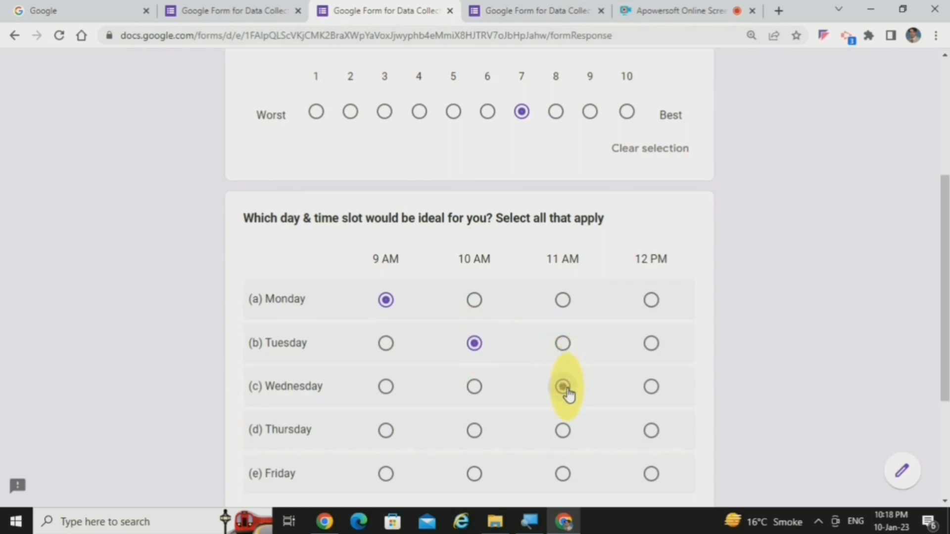
left_click(652, 432)
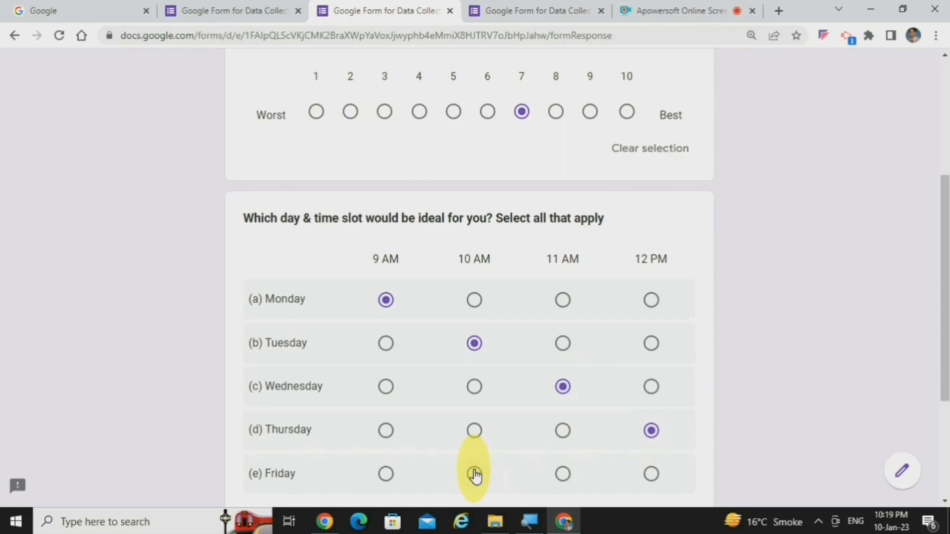
left_click(474, 475)
left_click(564, 478)
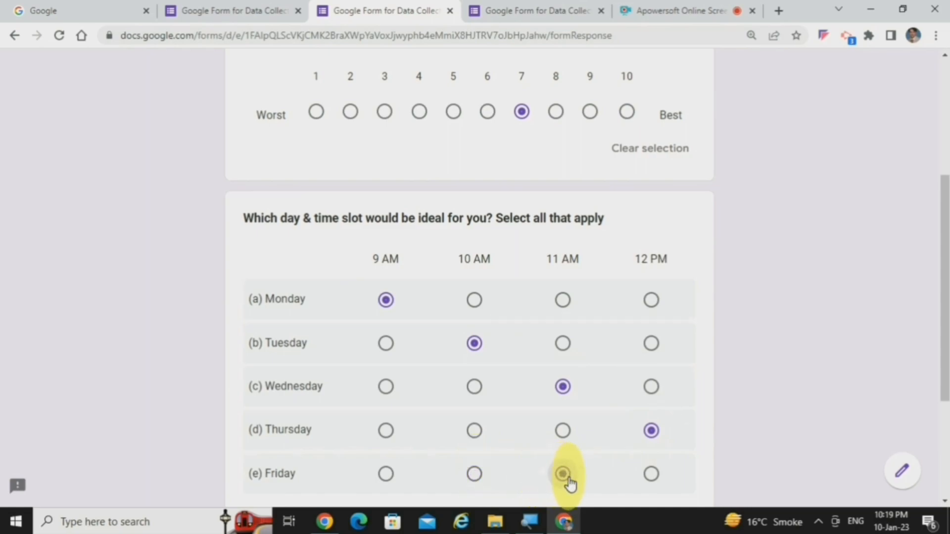
left_click(474, 475)
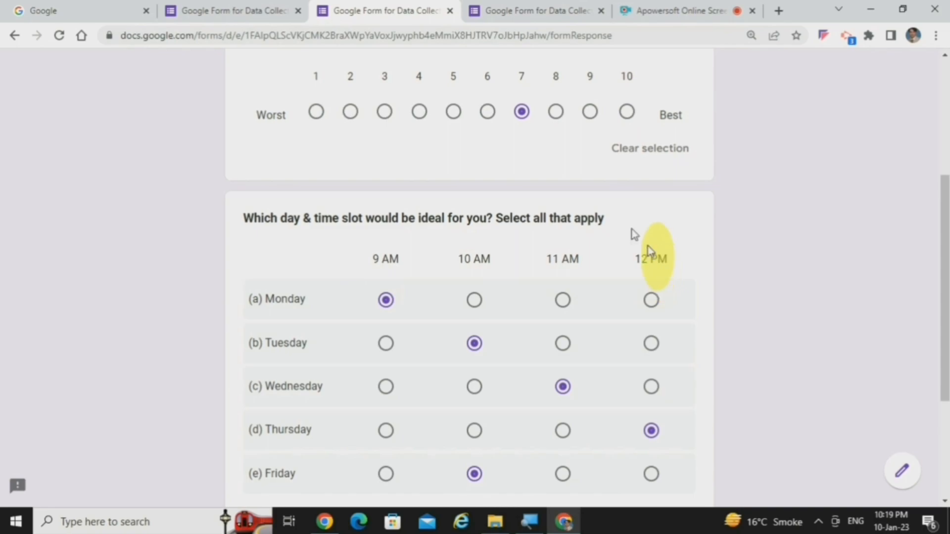
left_click(271, 9)
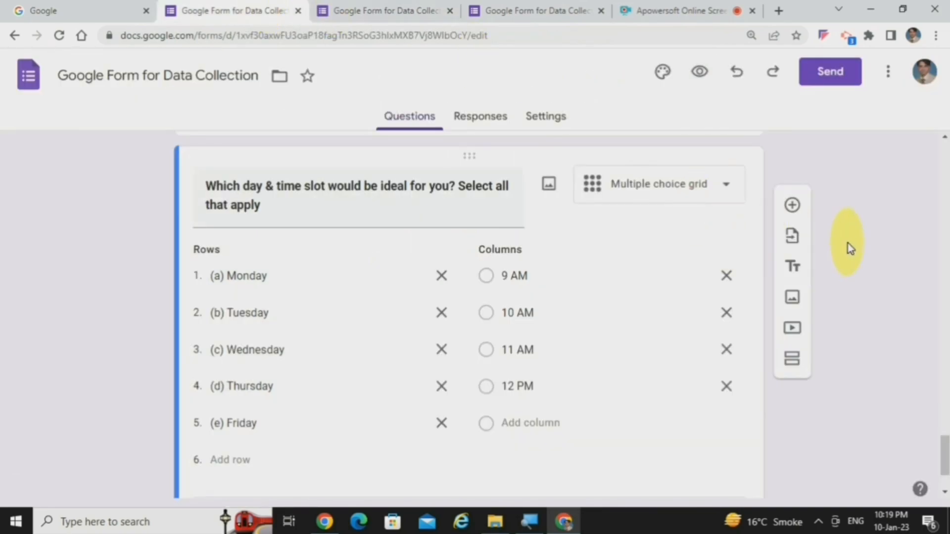
Step: Add a checkbox grid "For each brand name listed below, which characteristics do you perceive to be true?" rating Brand A–D as Trustworthy, Trendy, Reliable or High Quality
left_click(793, 206)
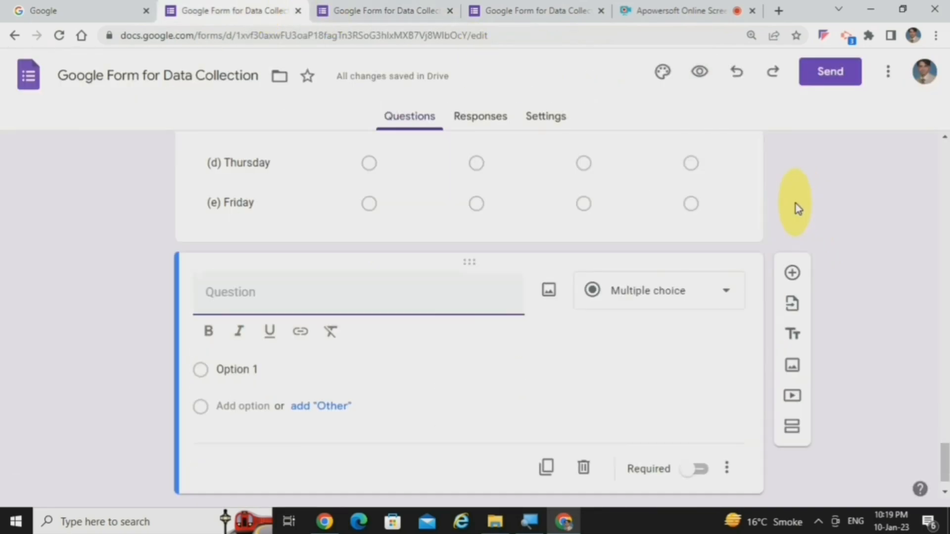
left_click(726, 296)
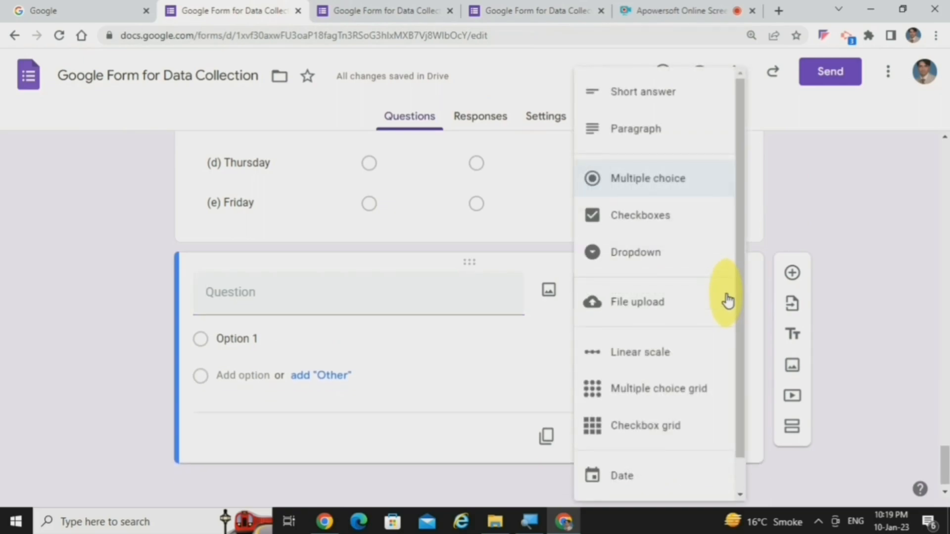
left_click(691, 439)
left_click(362, 297)
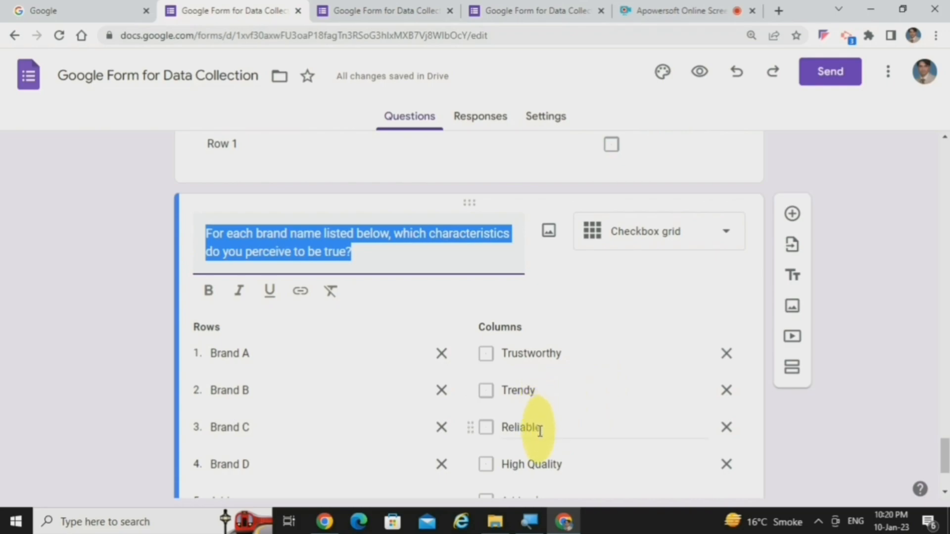
left_click(864, 418)
Step: Preview the form and try selecting Trustworthy, Reliable and High Quality for Brand A in the brand characteristics grid
left_click_drag(945, 448, 945, 421)
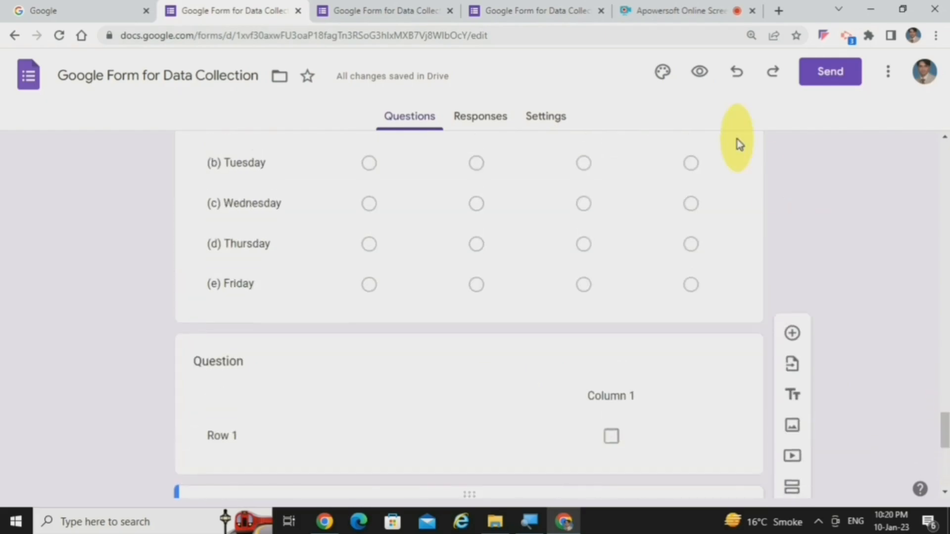
left_click(700, 74)
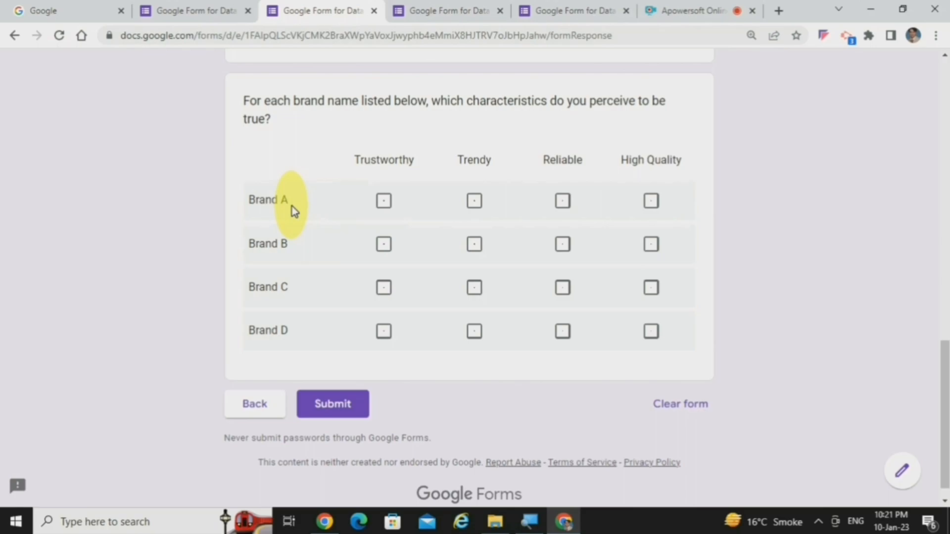
left_click(384, 201)
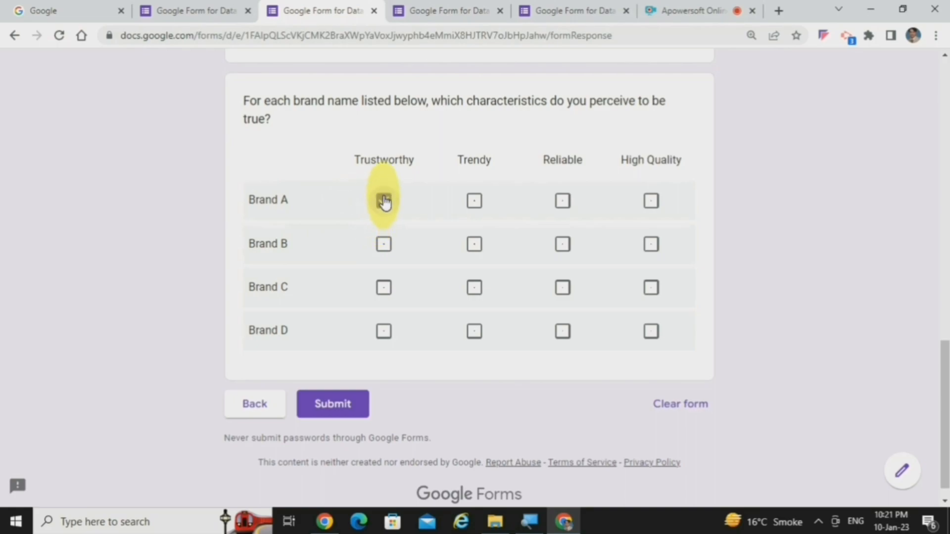
left_click(563, 201)
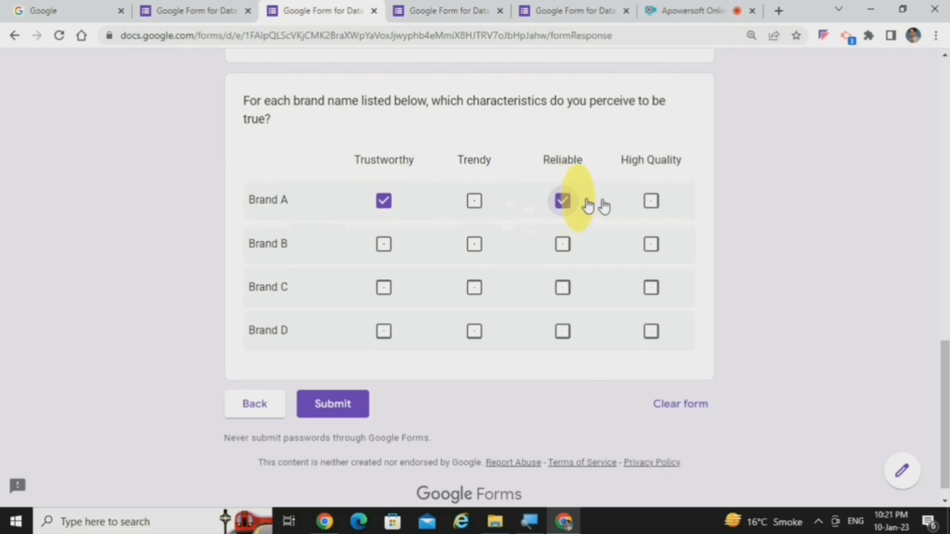
left_click(652, 201)
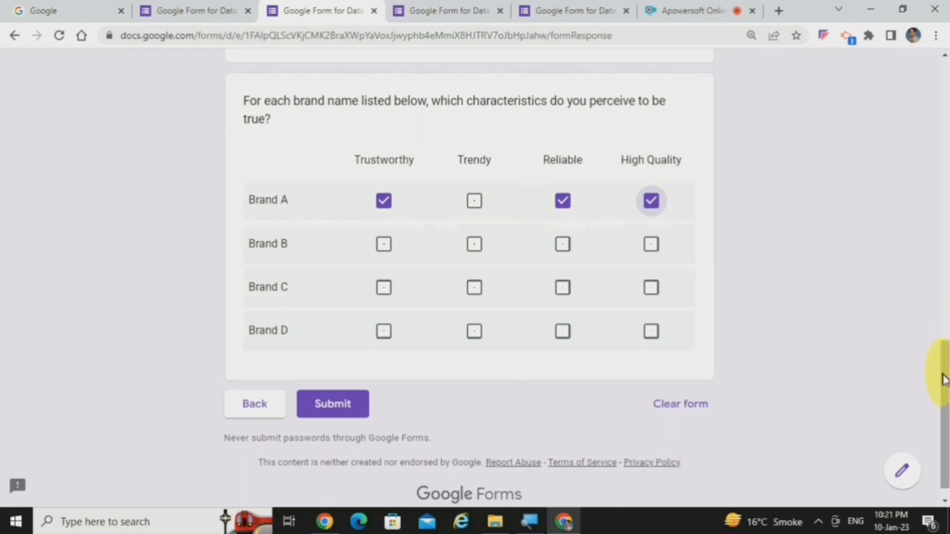
Step: Try switching Monday to 10 AM in the previewed day and time slot grid, compare it with the brand grid, and close the extra previews
left_click_drag(946, 396, 934, 255)
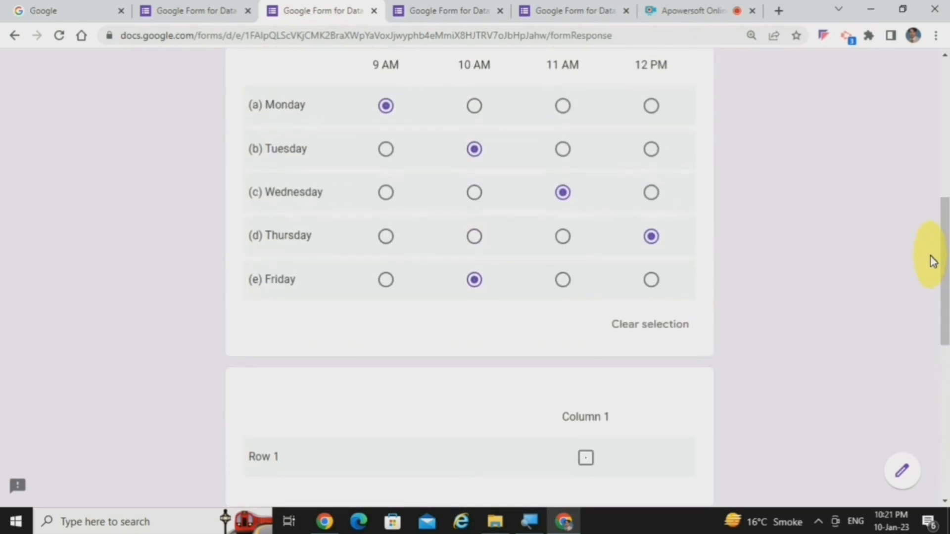
scroll(941, 256, "up", 1)
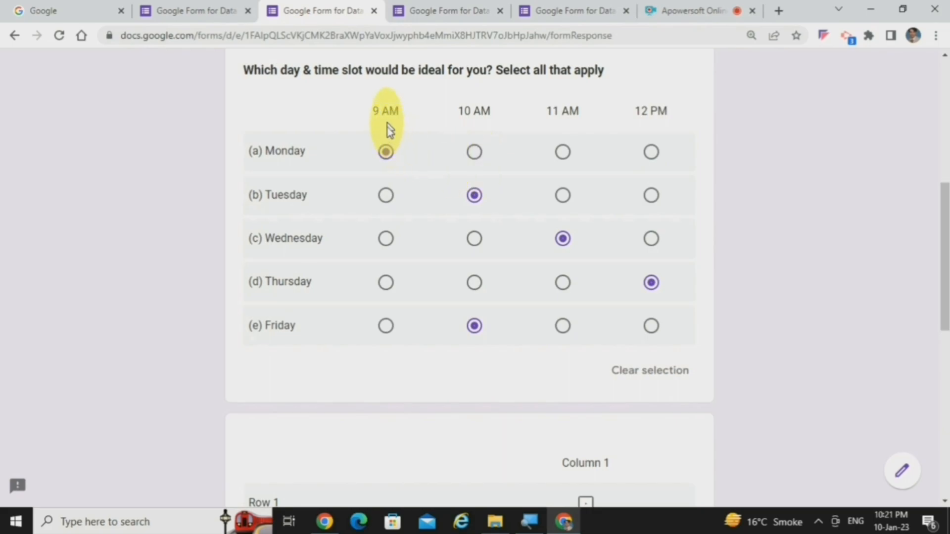
left_click(476, 154)
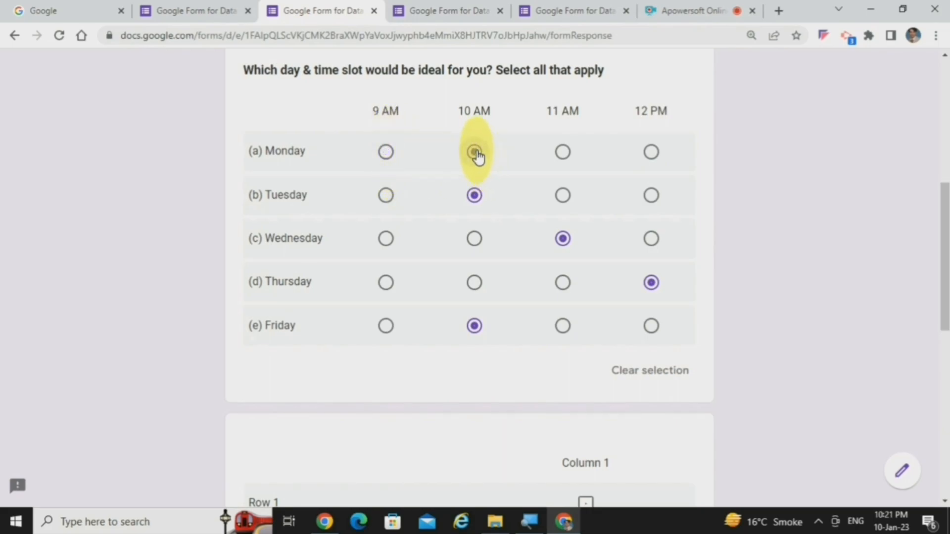
left_click_drag(942, 212, 929, 467)
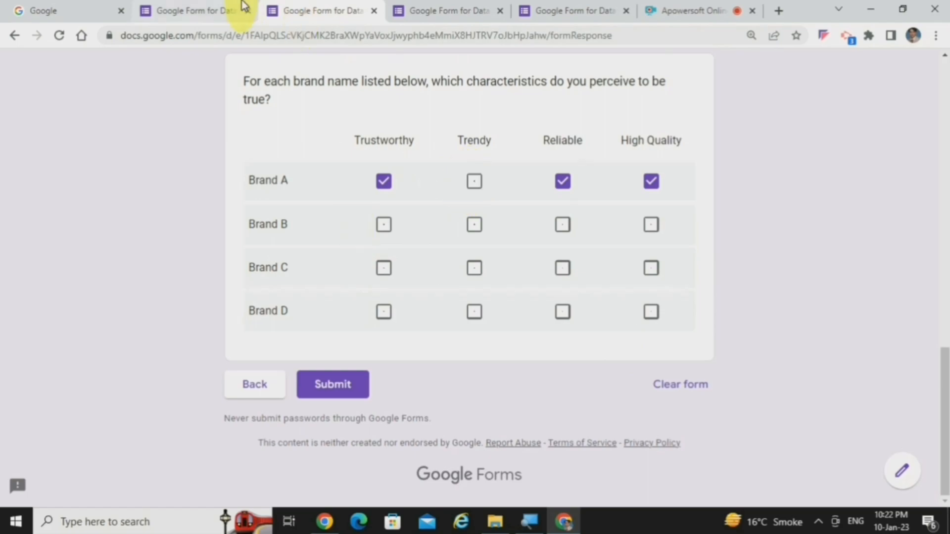
left_click(374, 11)
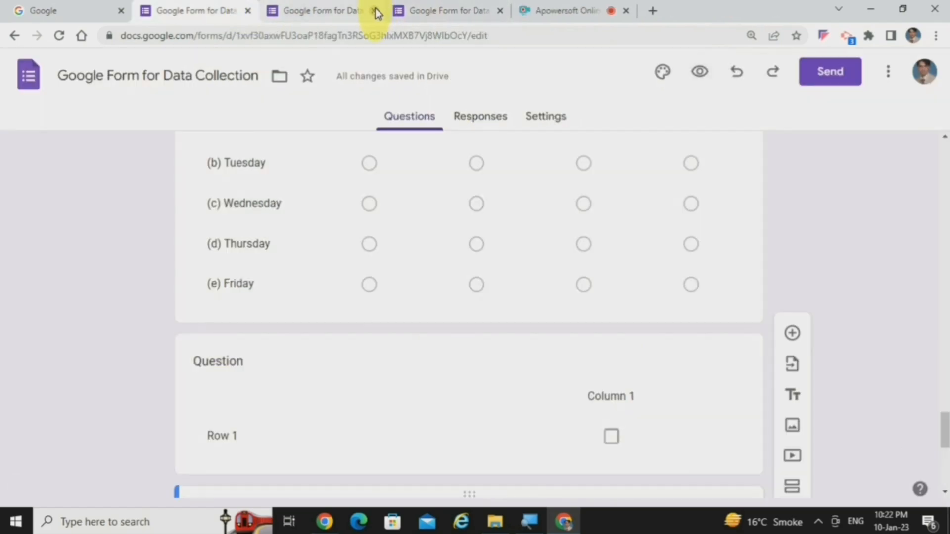
left_click(374, 11)
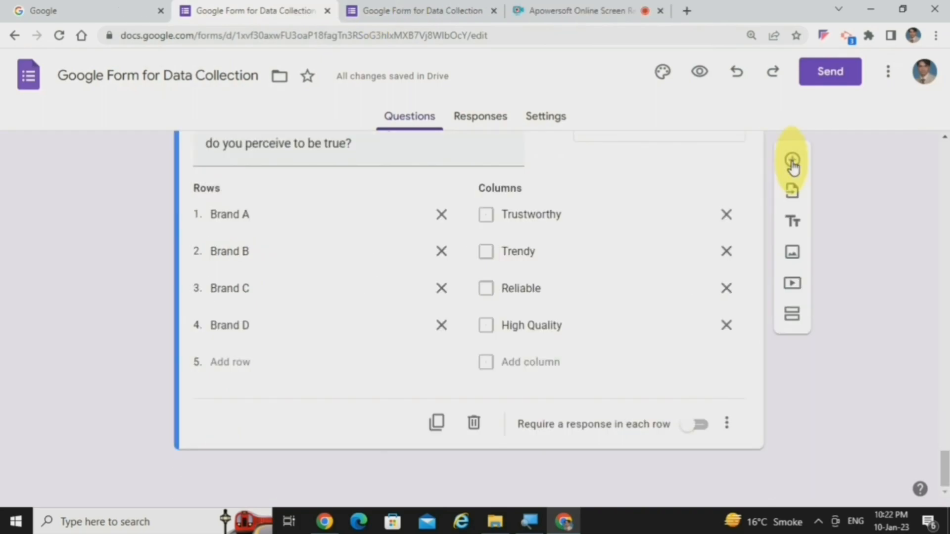
Step: Add a date question titled "Date of Birth:" below the brand characteristics grid
left_click(792, 161)
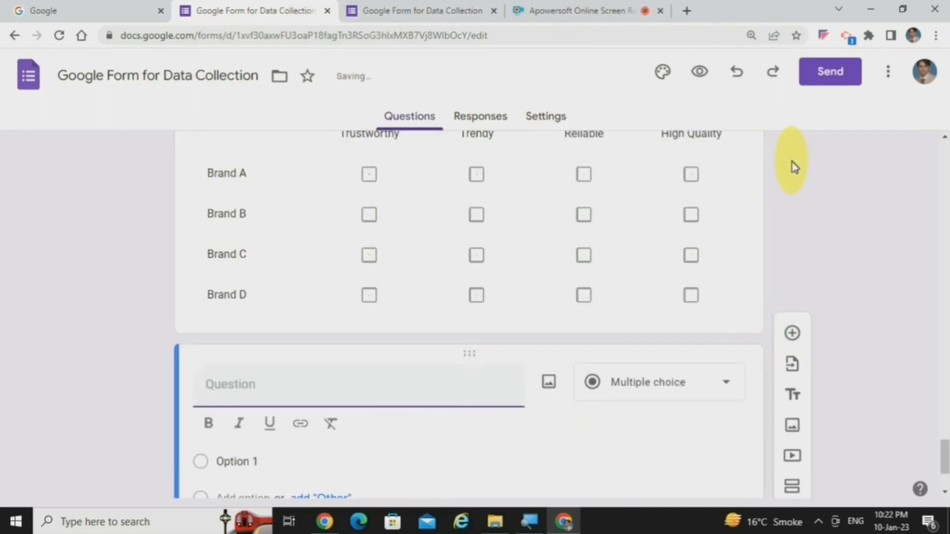
left_click(714, 384)
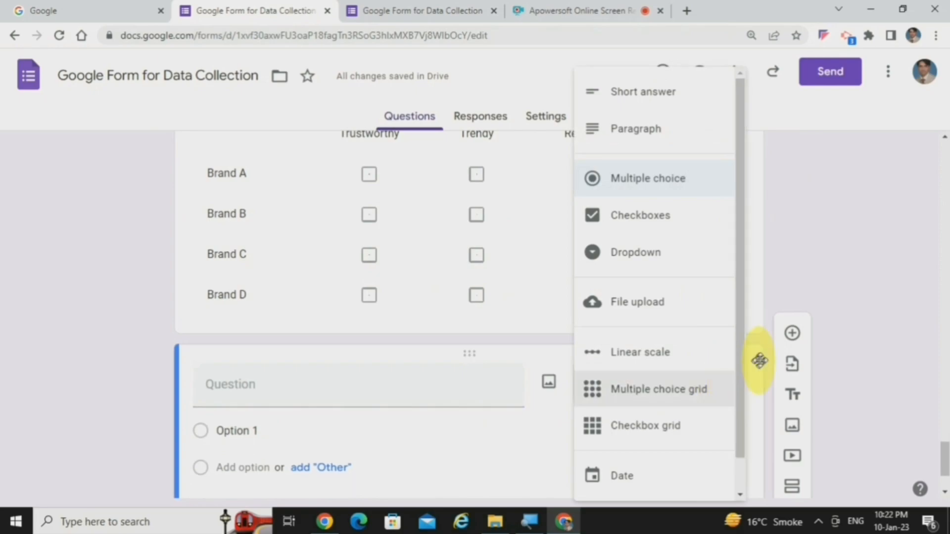
left_click_drag(742, 365, 744, 420)
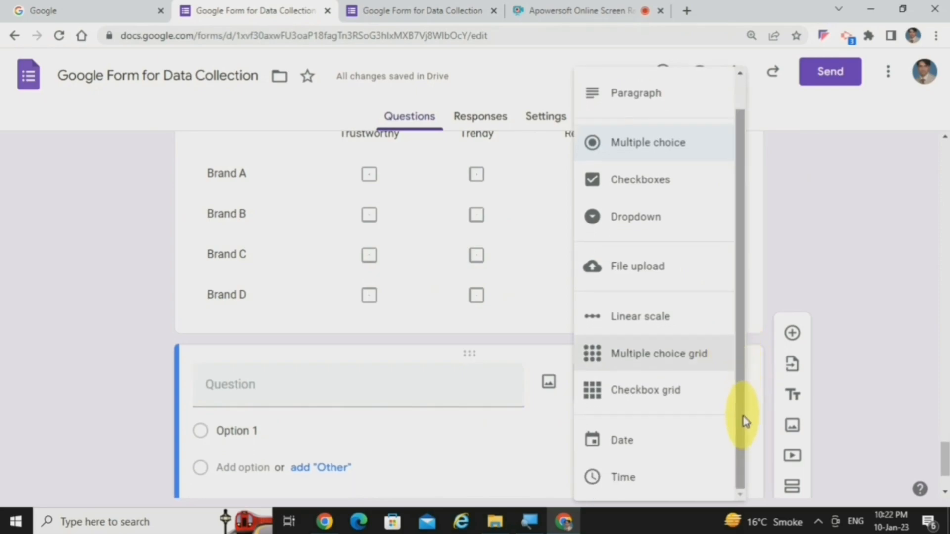
left_click(621, 438)
left_click(304, 389)
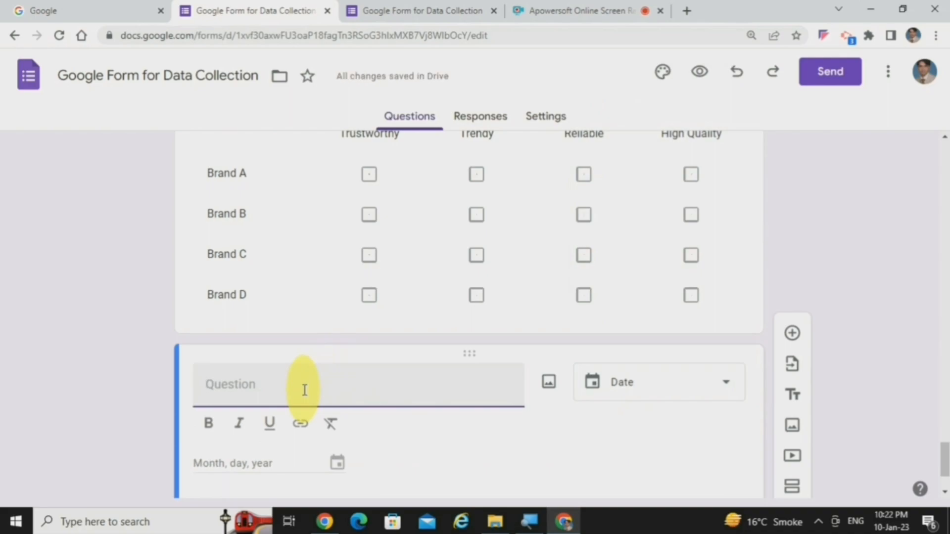
type("Date of Birth:")
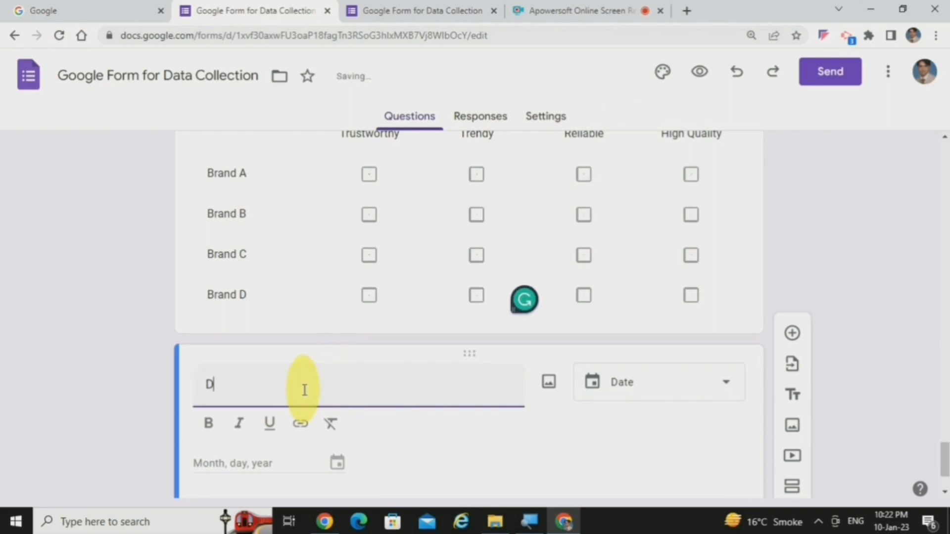
left_click(265, 435)
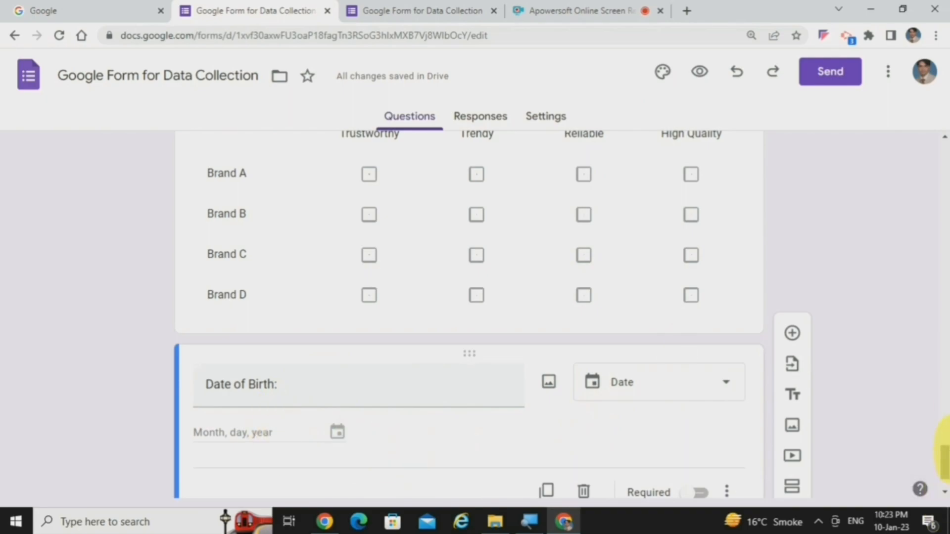
Step: Add a time question titled "What time do you prefer to wake up?" below the date of birth question
scroll(942, 448, "down", 2)
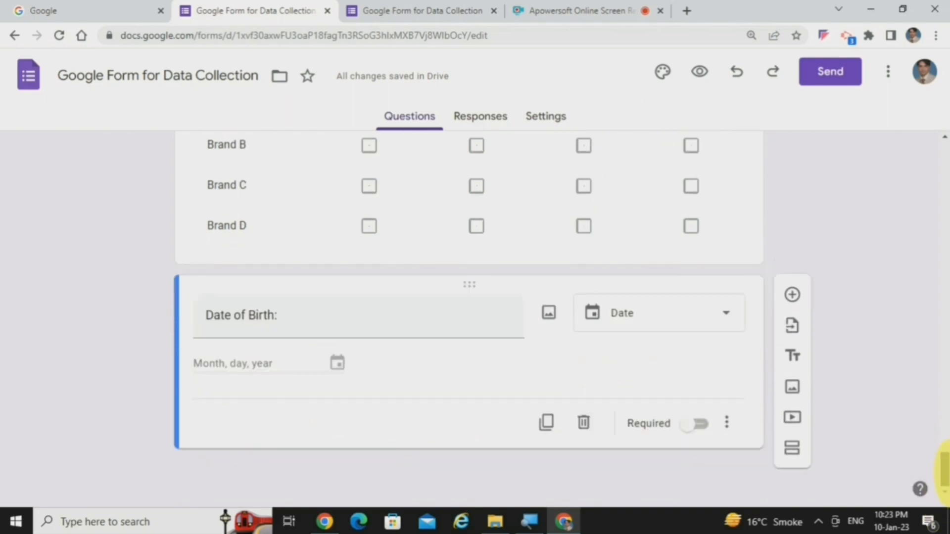
left_click(792, 296)
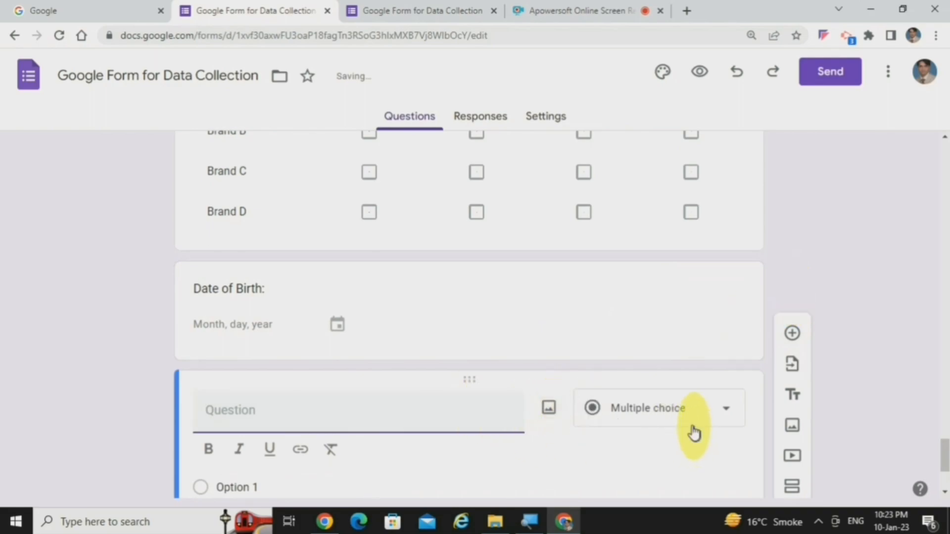
left_click(684, 412)
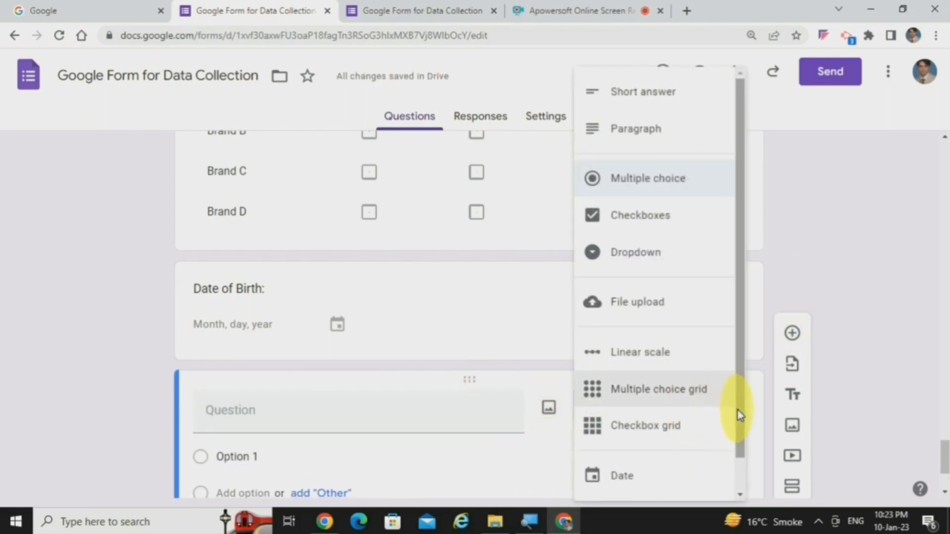
scroll(737, 445, "down", 1)
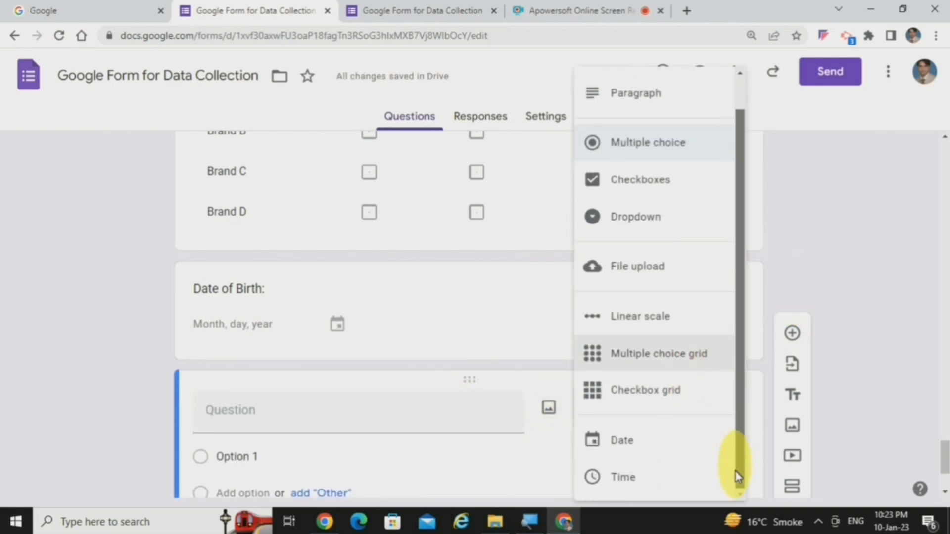
left_click(663, 477)
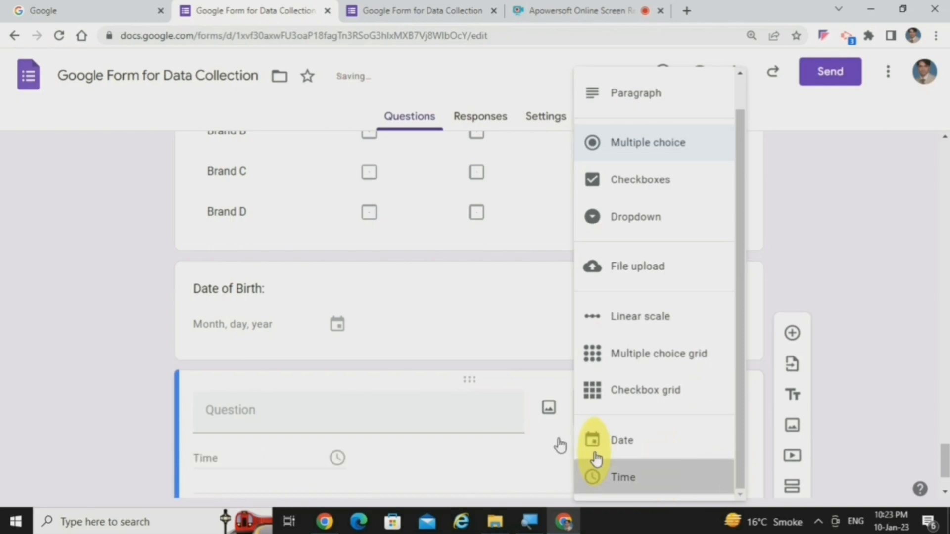
left_click(312, 408)
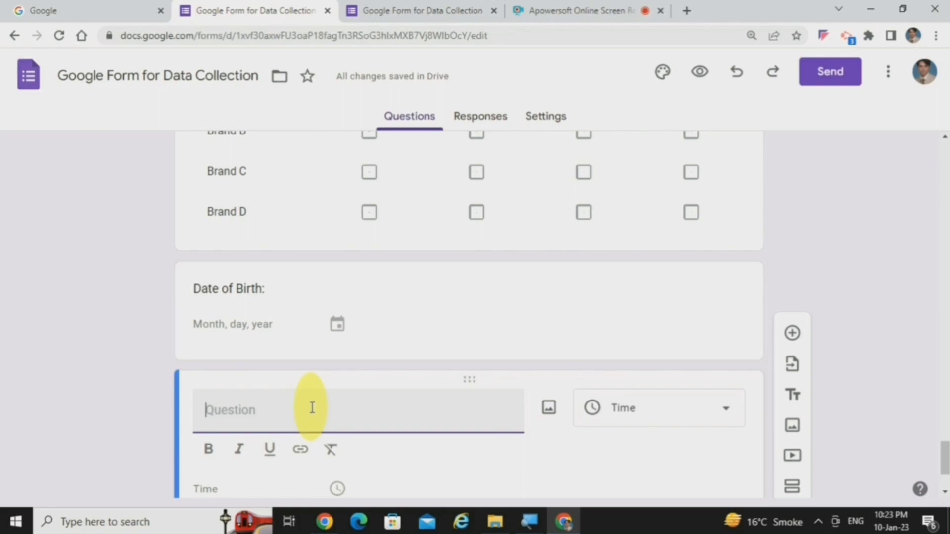
left_click(791, 335)
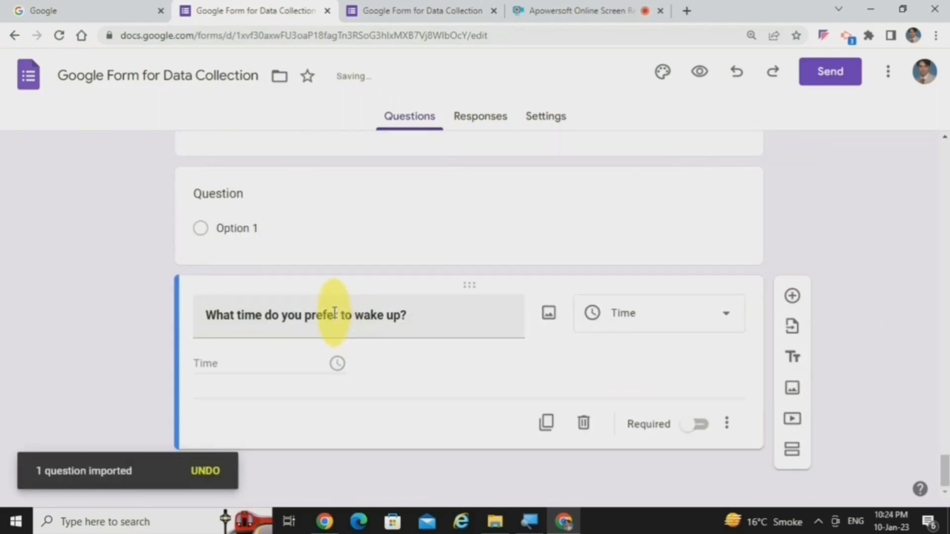
triple_click(333, 315)
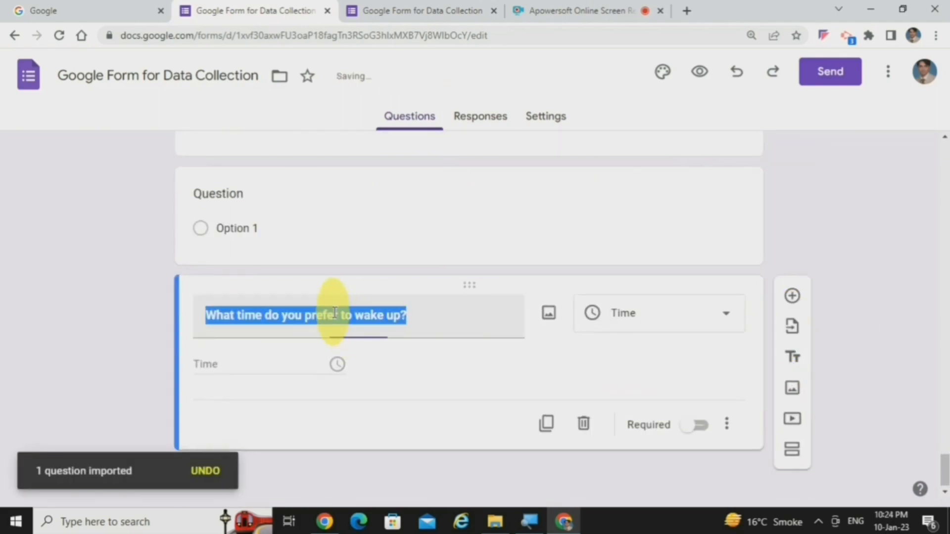
left_click(332, 316, "shift")
left_click(209, 354)
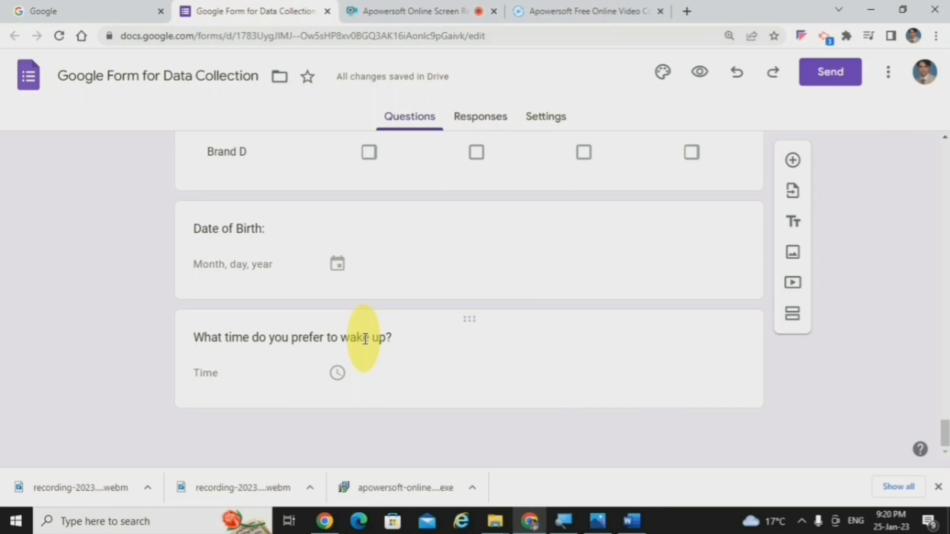
Step: Preview the form and advance past the picture upload question to the Additional Questions section
left_click(699, 74)
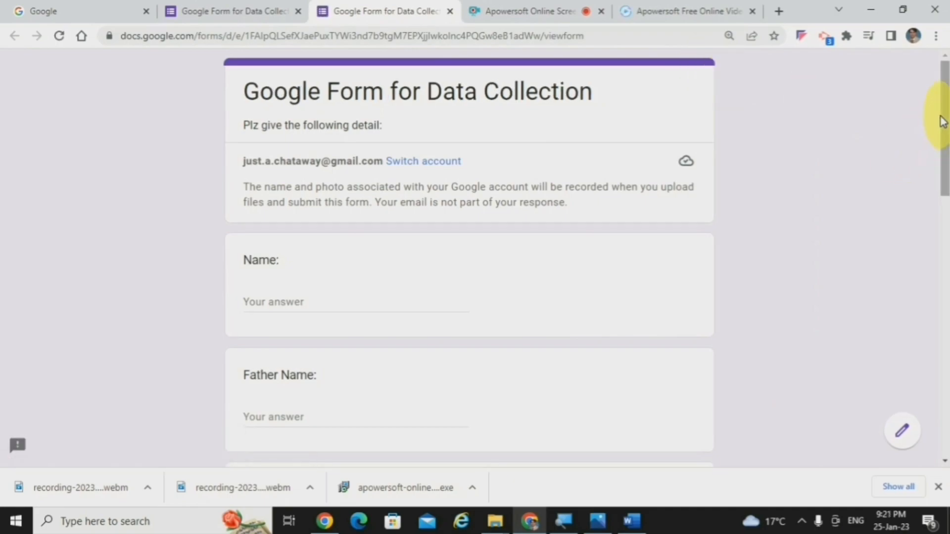
left_click_drag(942, 121, 944, 321)
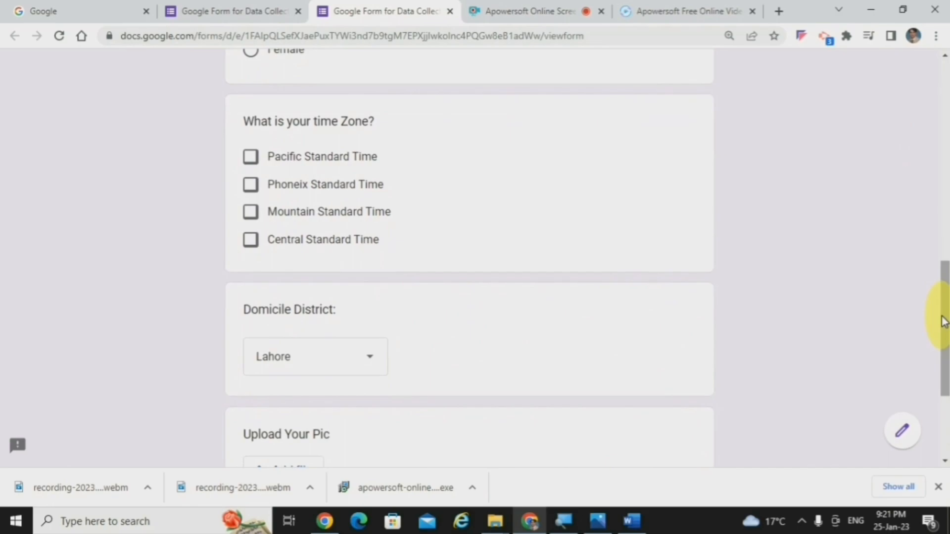
left_click_drag(944, 321, 503, 296)
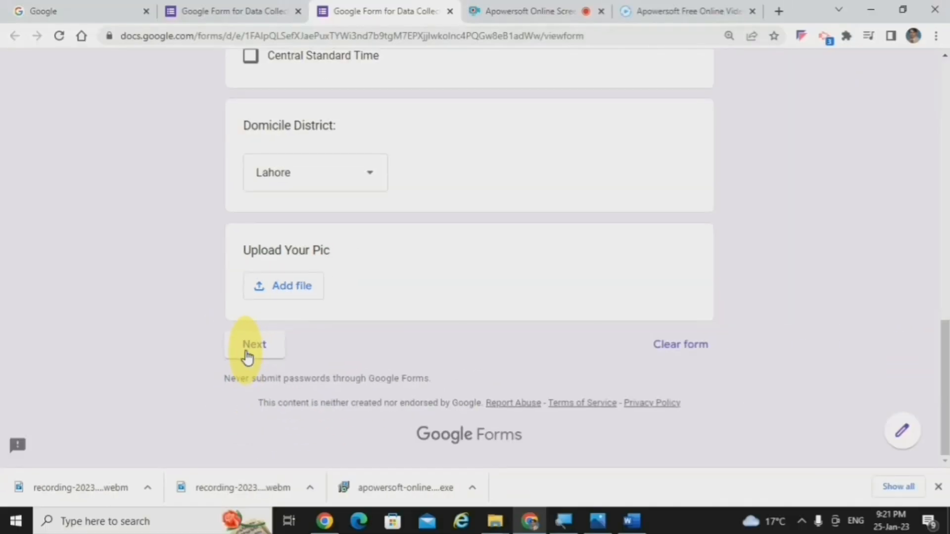
left_click(247, 354)
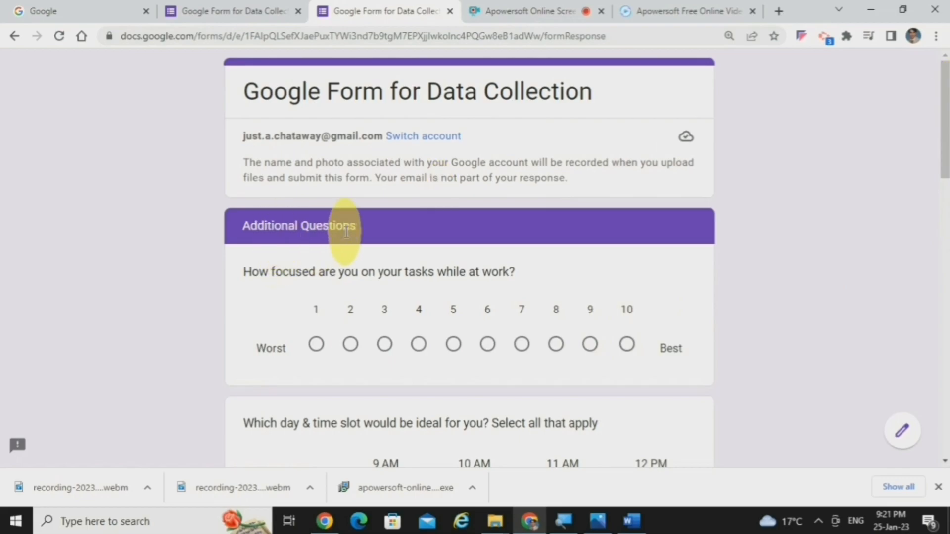
Step: Try the date picker of the previewed Date of Birth question at the end of the section, and return to the form editor
left_click_drag(943, 127, 933, 374)
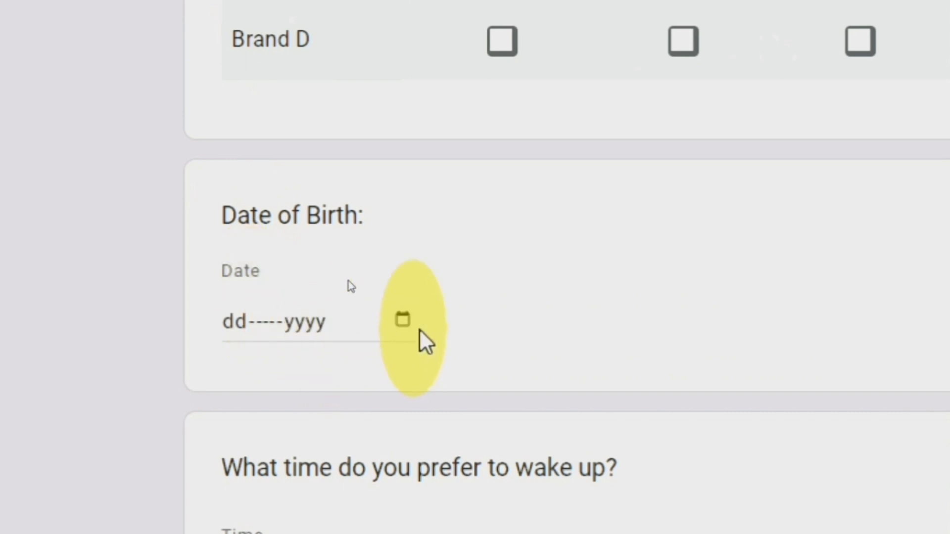
left_click(403, 319)
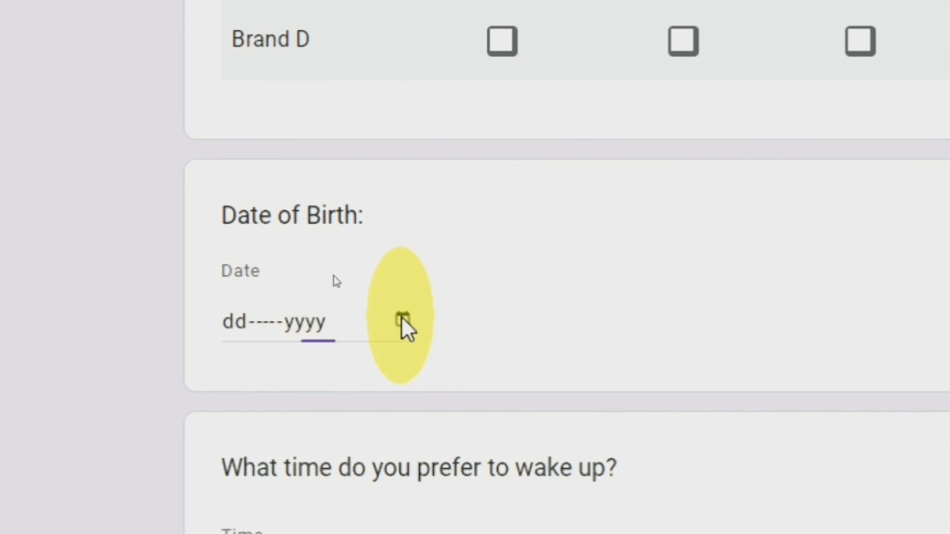
left_click(684, 312)
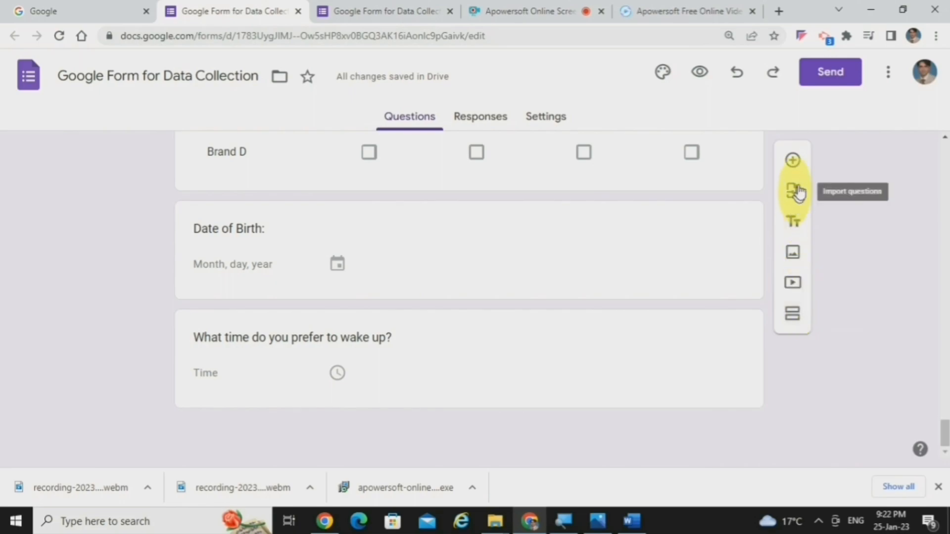
key("super")
key("super")
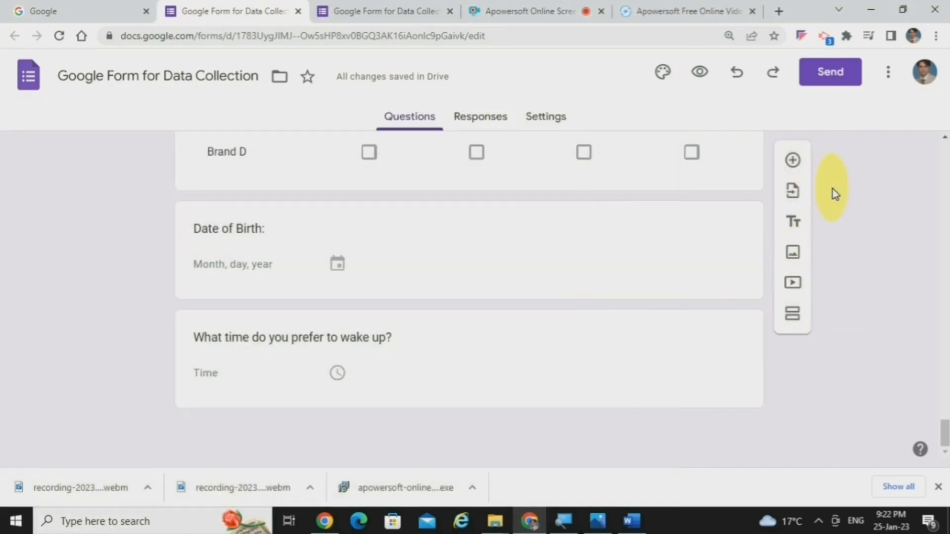
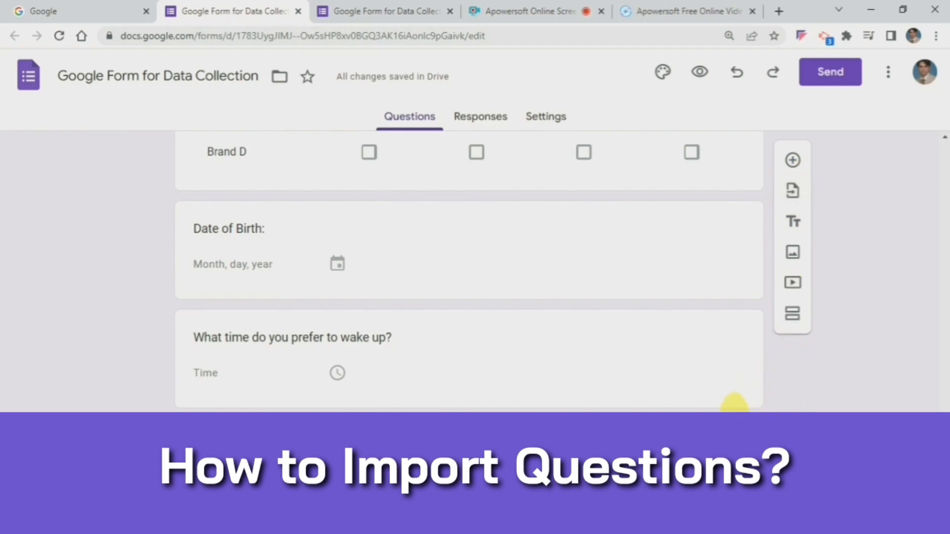
Step: Import the "Designation:" question from the Gmail ID form below the wake-up time question
left_click(682, 380)
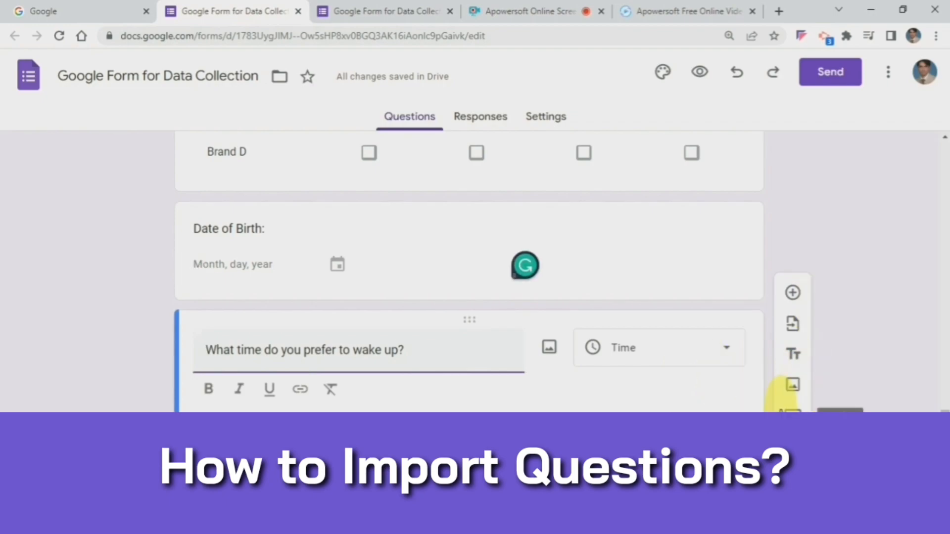
left_click(794, 330)
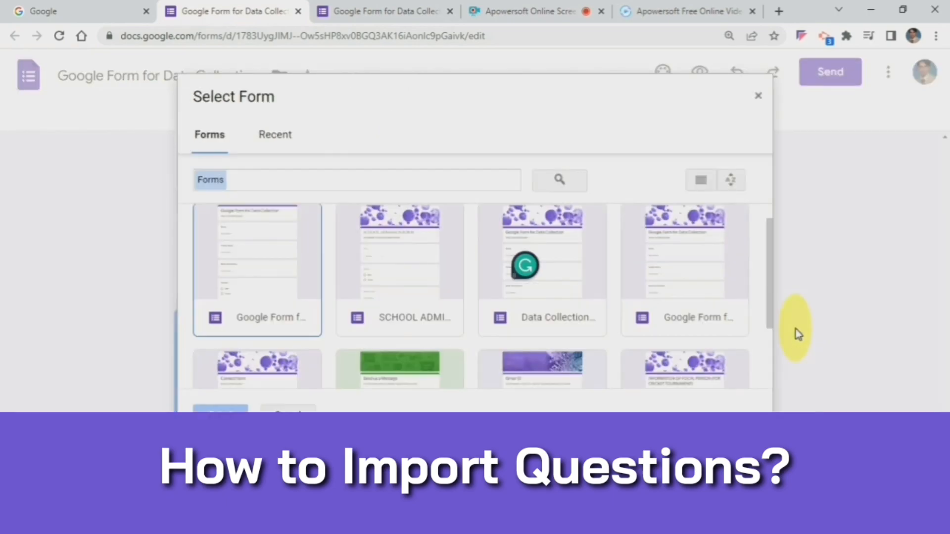
left_click_drag(772, 305, 775, 362)
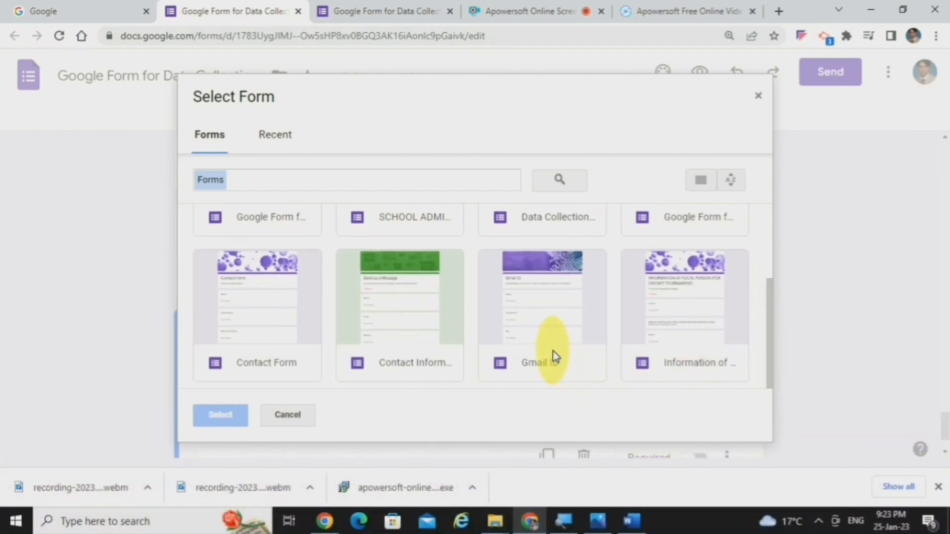
left_click(554, 356)
left_click(226, 416)
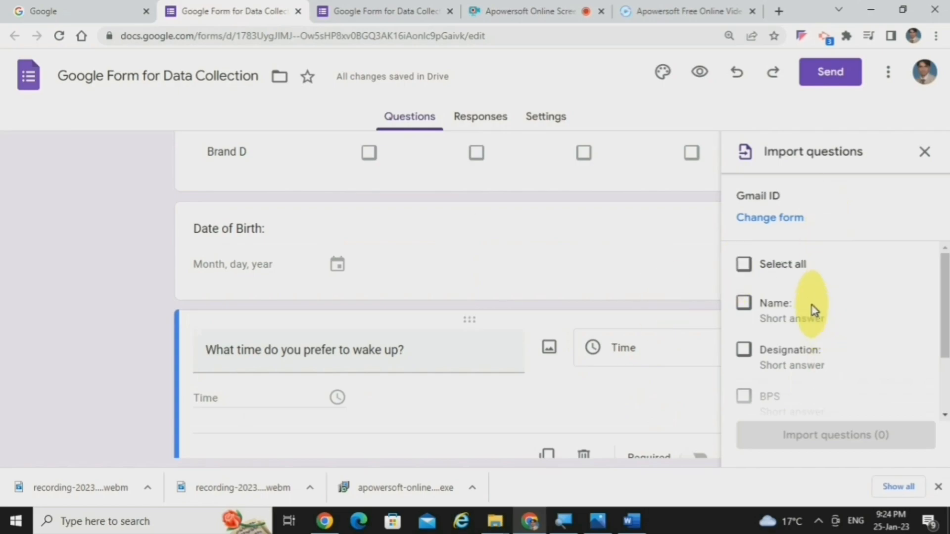
scroll(942, 309, "down", 1)
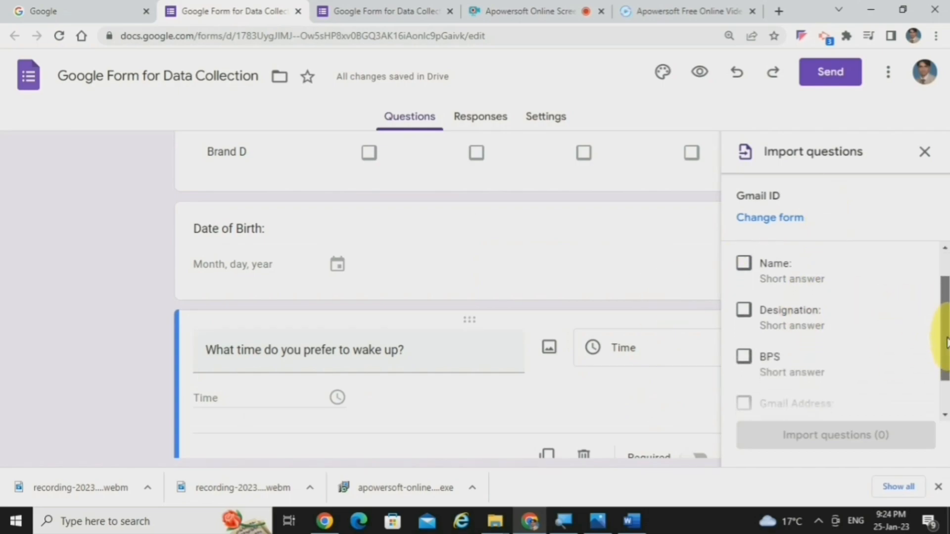
left_click(801, 318)
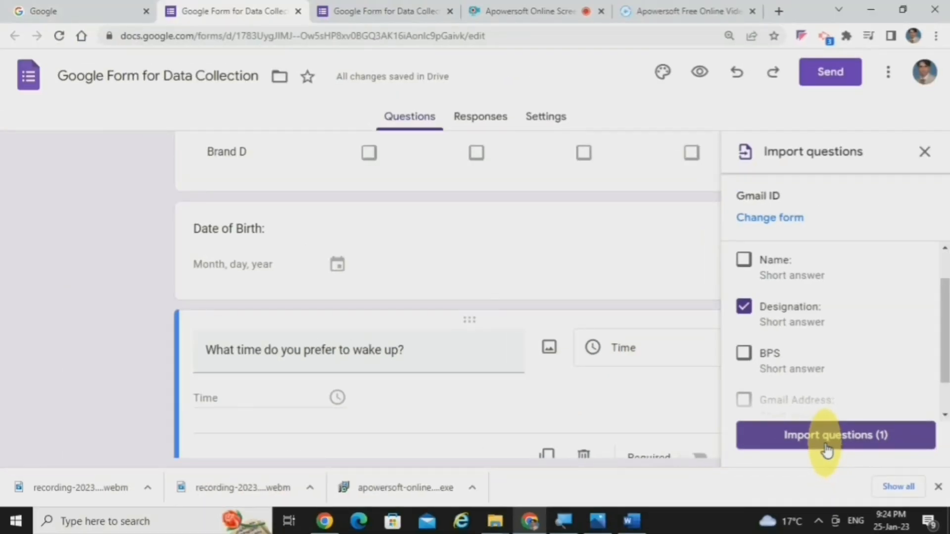
left_click(826, 448)
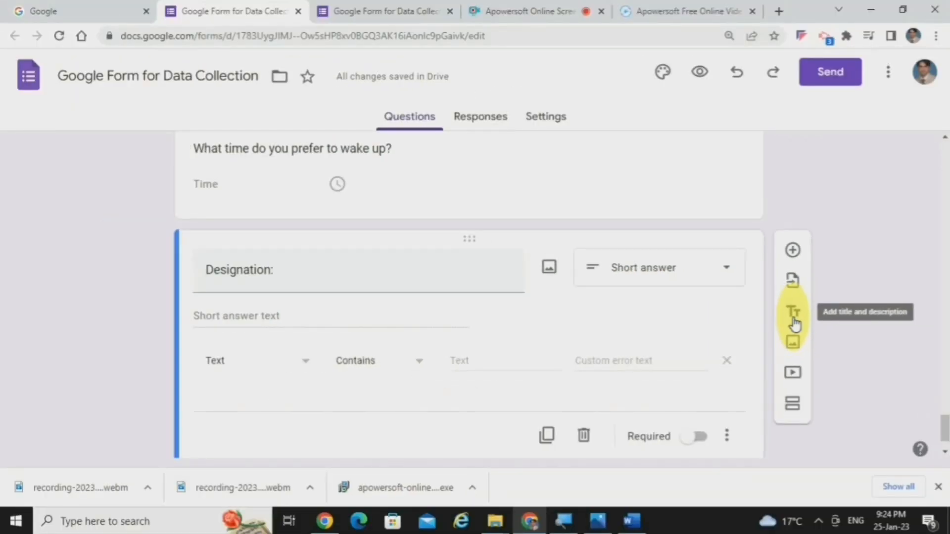
Step: Add an untitled title and description block below the Designation question, and insert the local image "Upload Your Pic" beneath it
left_click(794, 324)
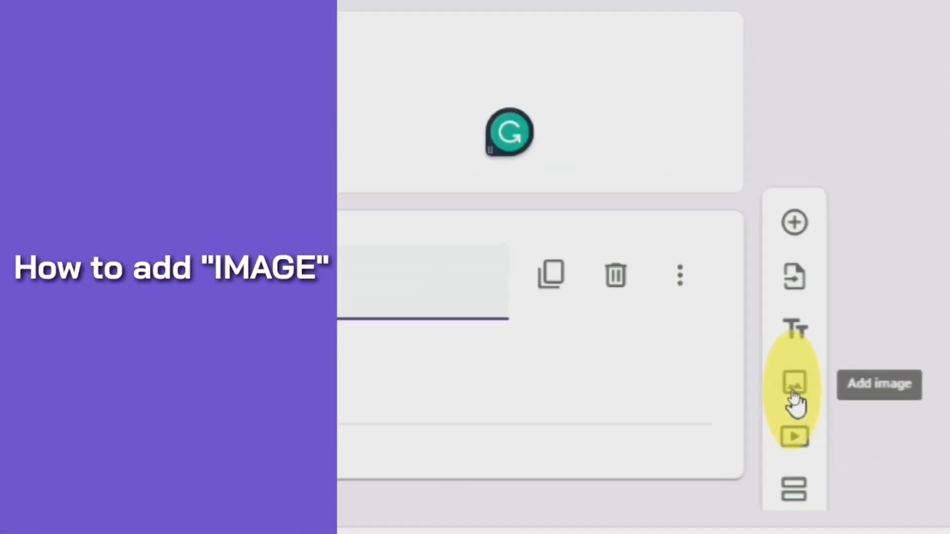
left_click(791, 383)
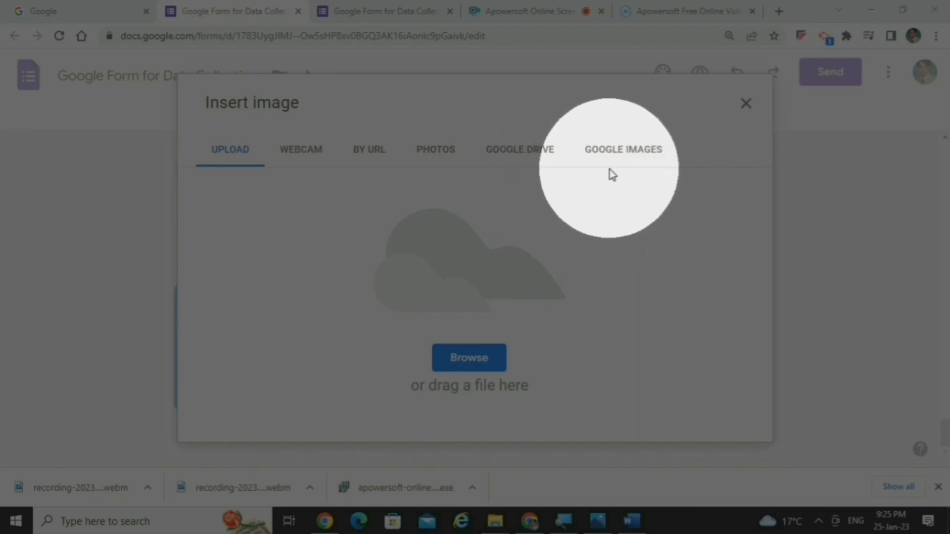
left_click(465, 361)
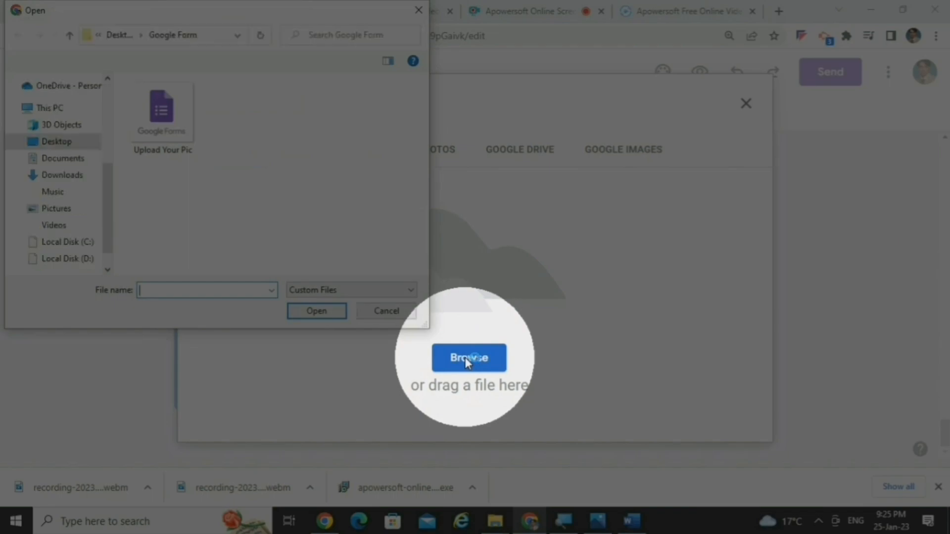
left_click(167, 138)
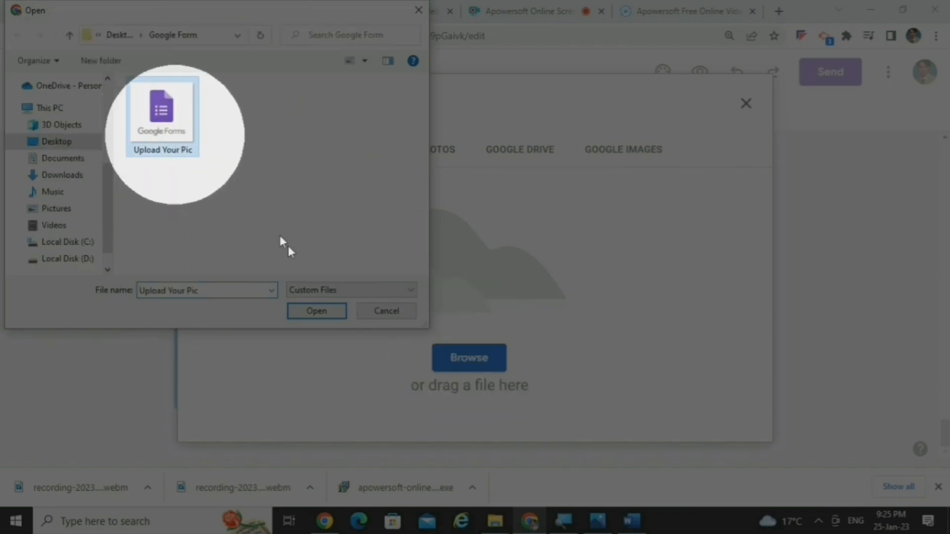
left_click(315, 312)
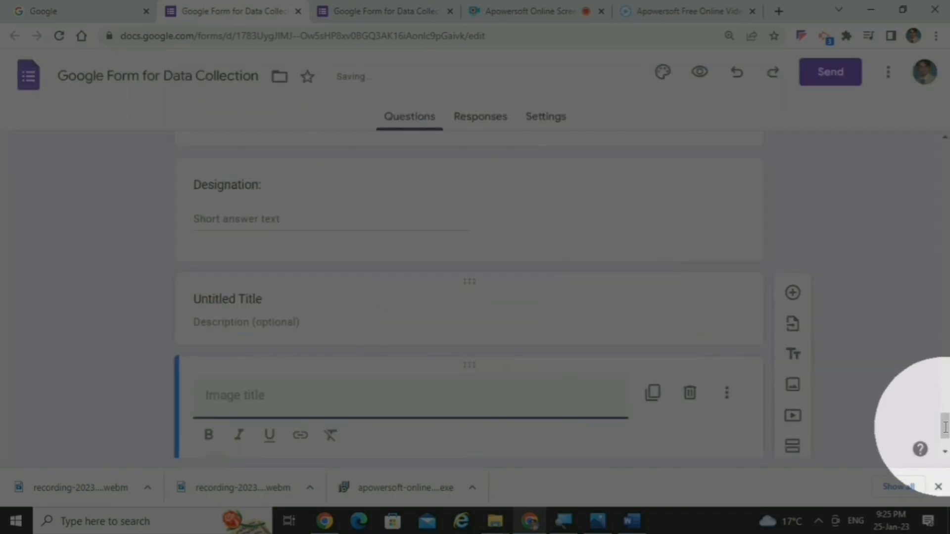
scroll(943, 426, "down", 5)
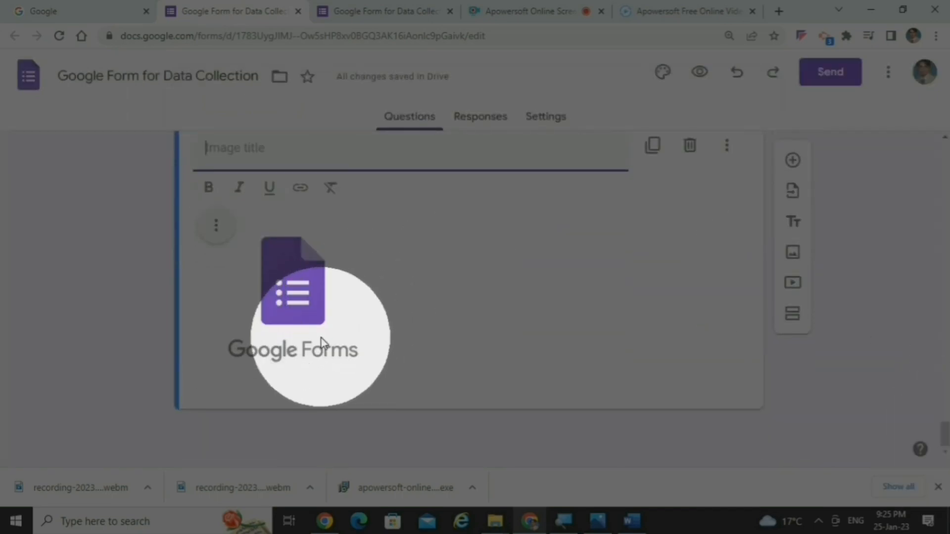
left_click(299, 337)
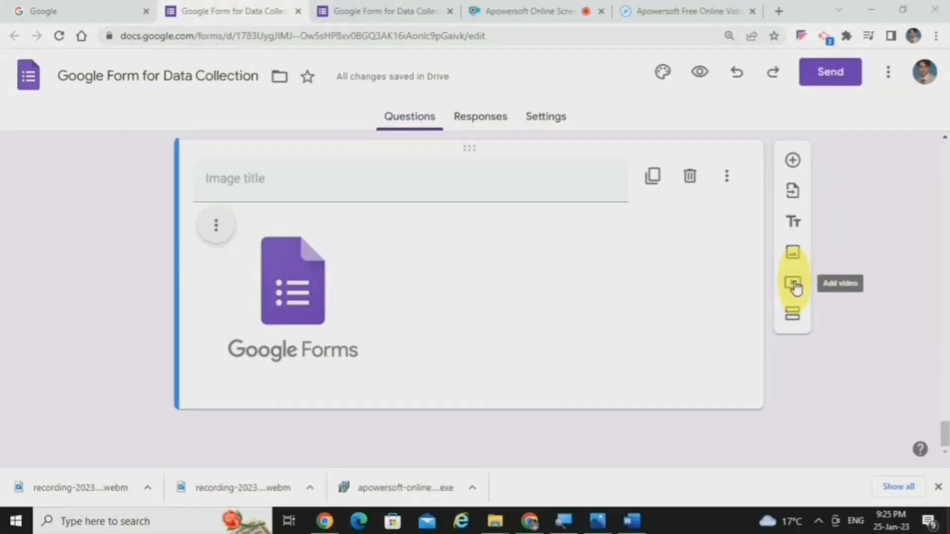
left_click(794, 286)
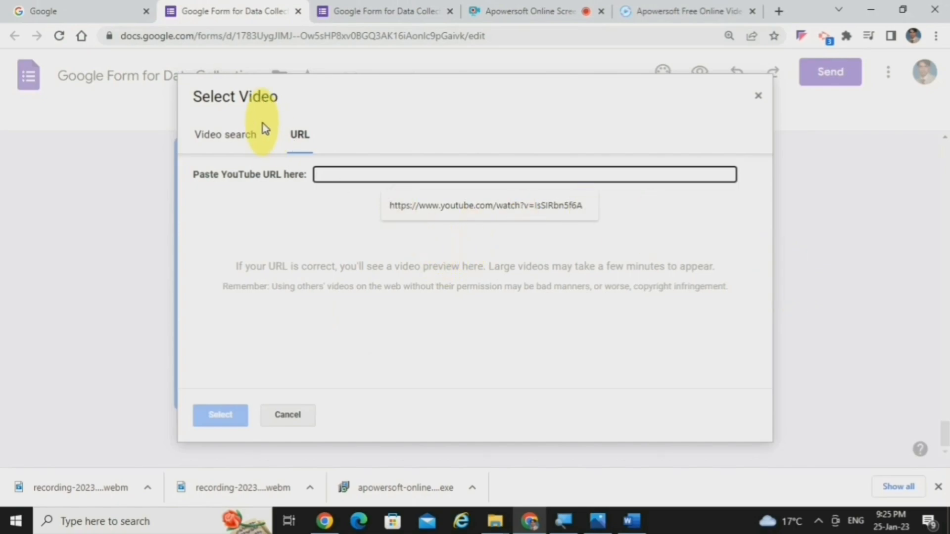
key("ctrl")
key("ctrl")
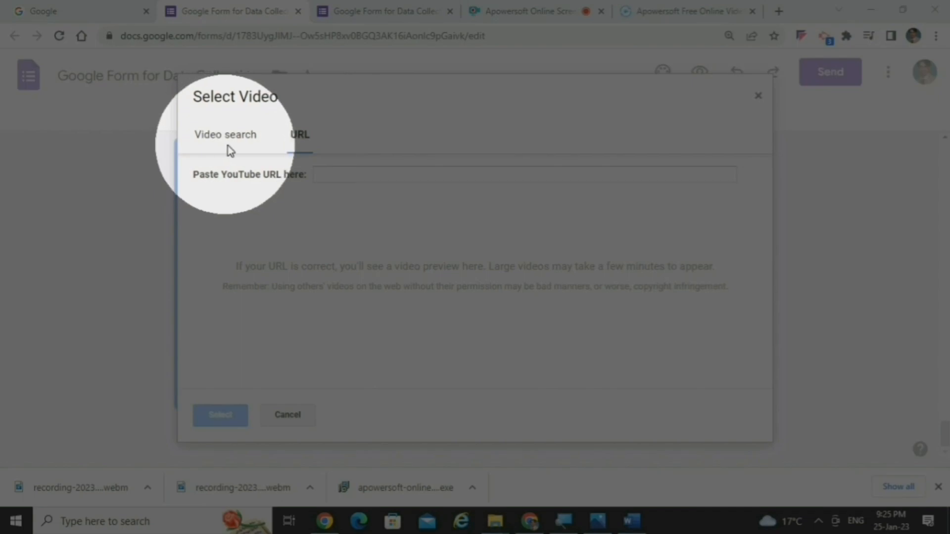
left_click(223, 140)
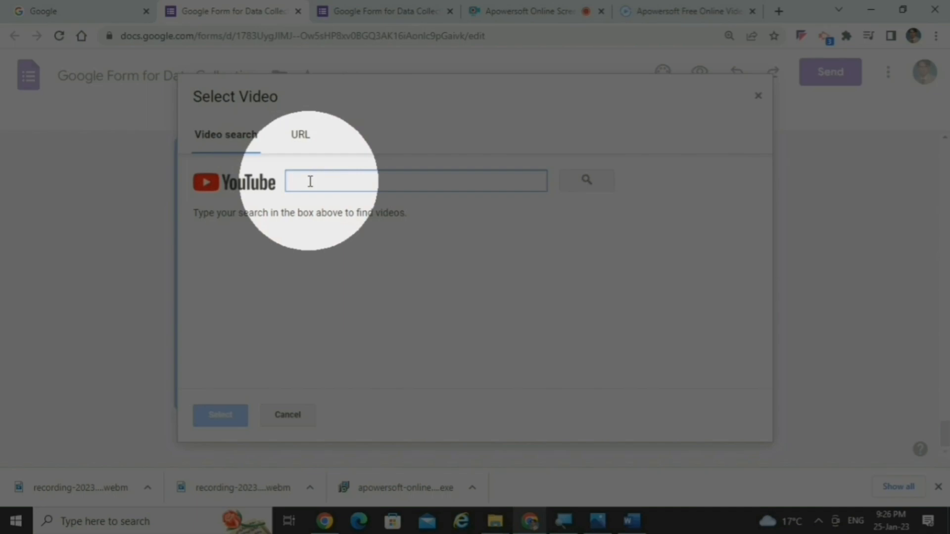
left_click(299, 139)
left_click(459, 205)
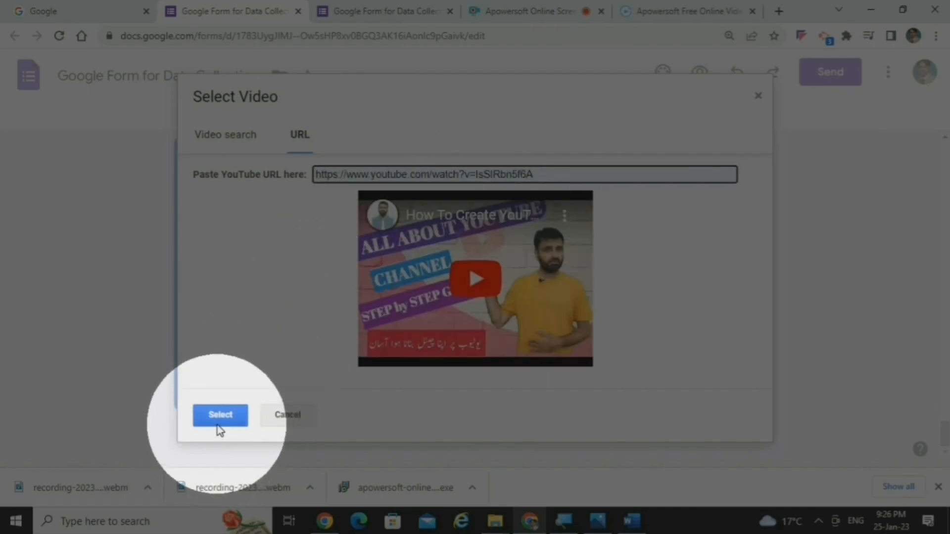
left_click(218, 420)
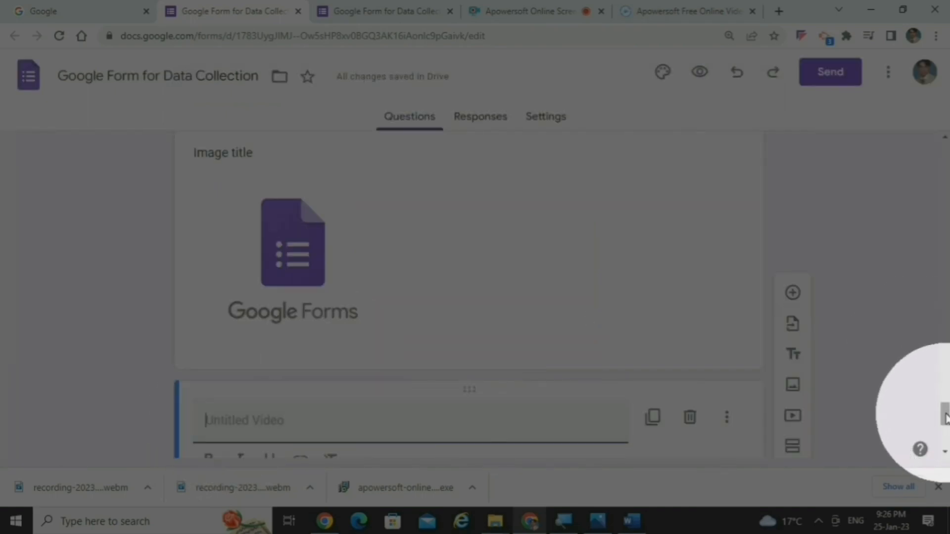
scroll(930, 401, "down", 5)
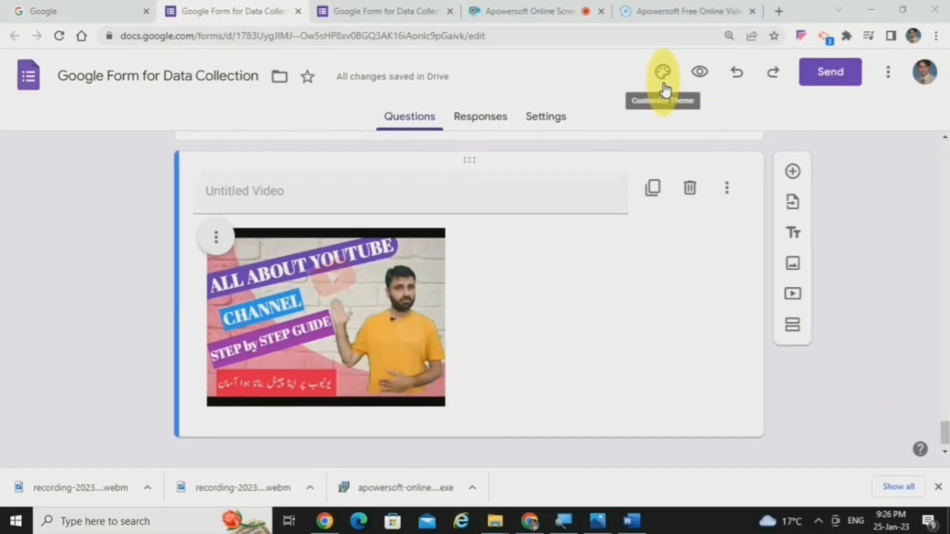
Step: Review the form's theme options and set the header text style to Pacifico at size 20
left_click(663, 87)
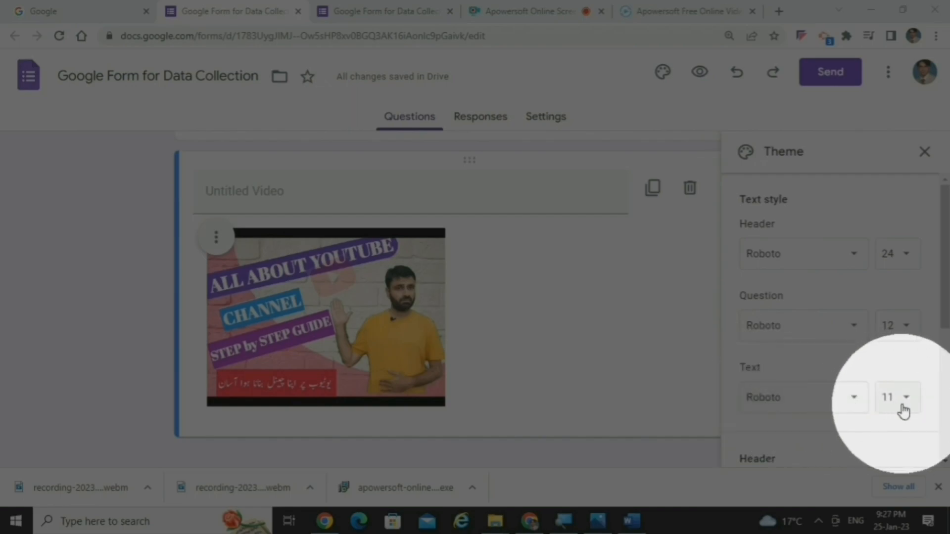
scroll(945, 285, "down", 3)
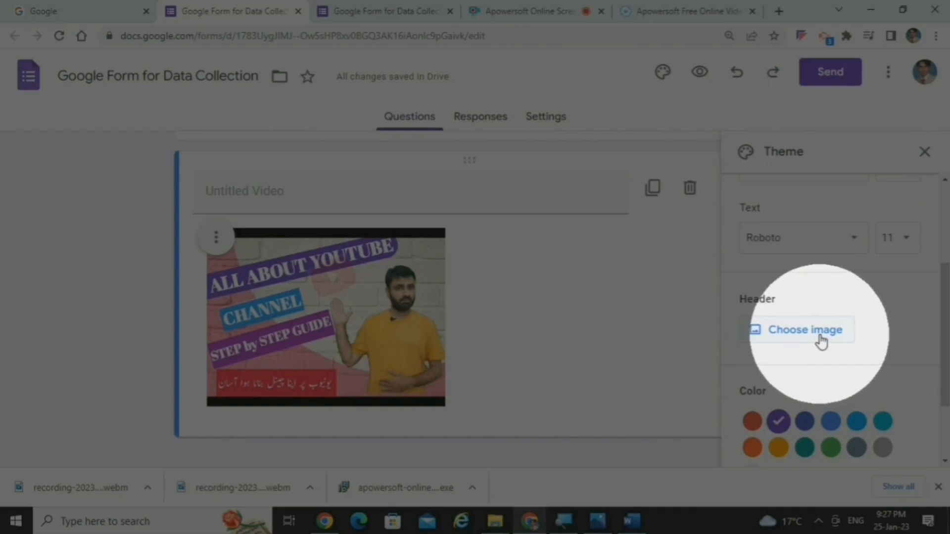
left_click_drag(942, 346, 945, 403)
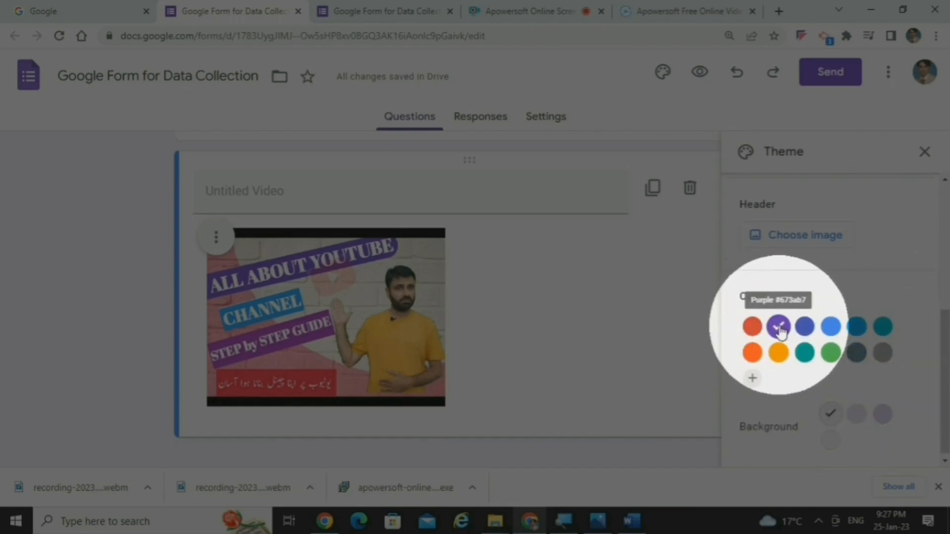
left_click_drag(945, 369, 945, 410)
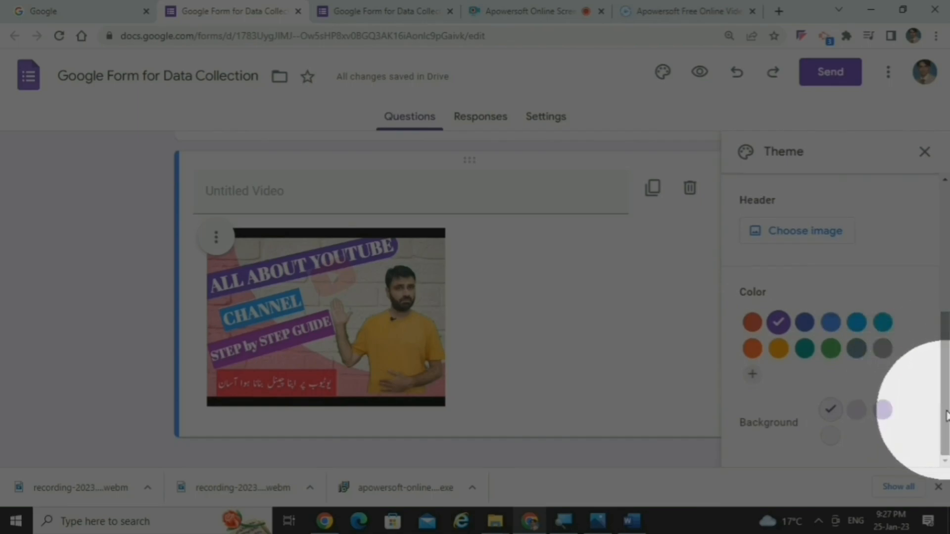
left_click(945, 217)
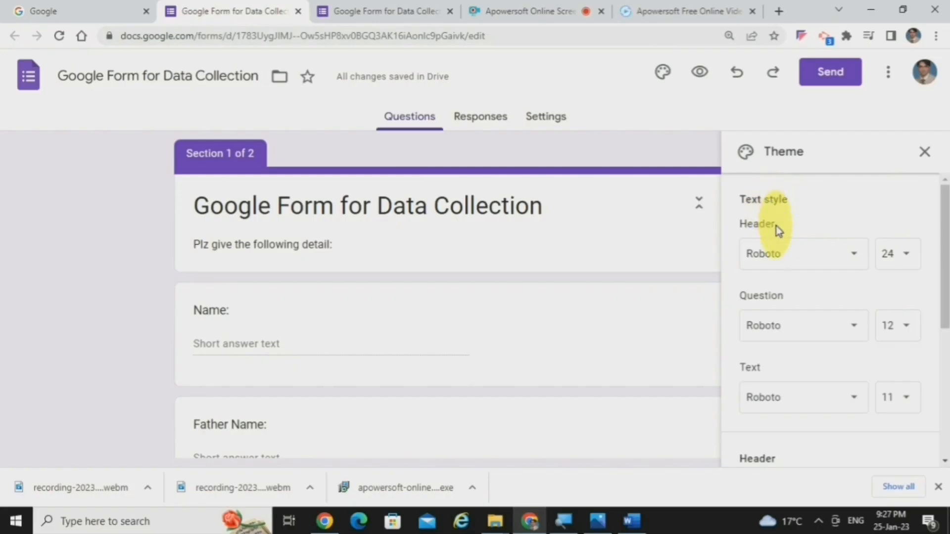
left_click(805, 259)
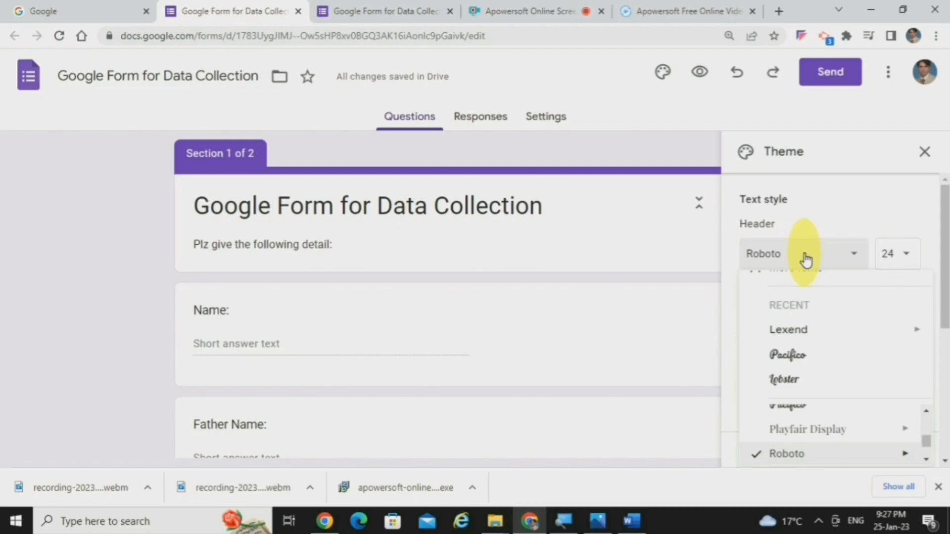
mouse_move(806, 368)
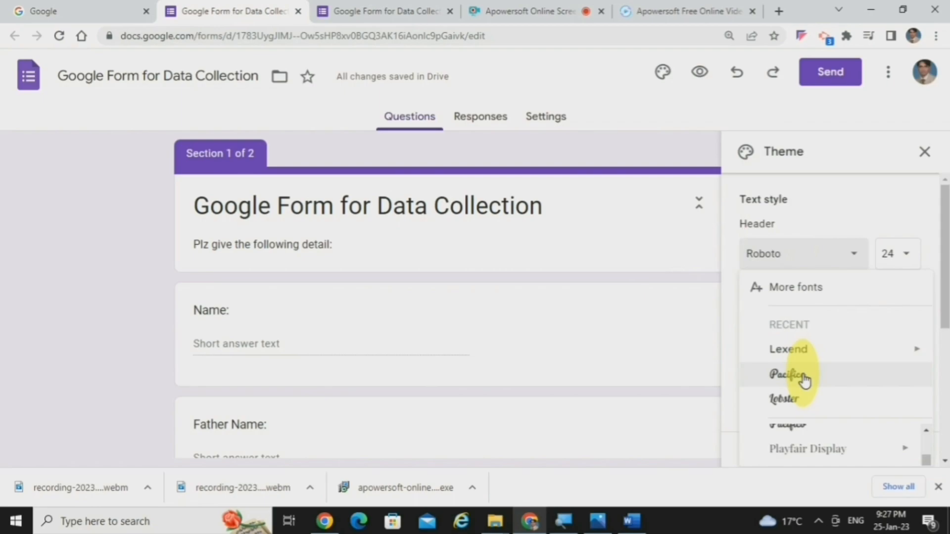
left_click(804, 377)
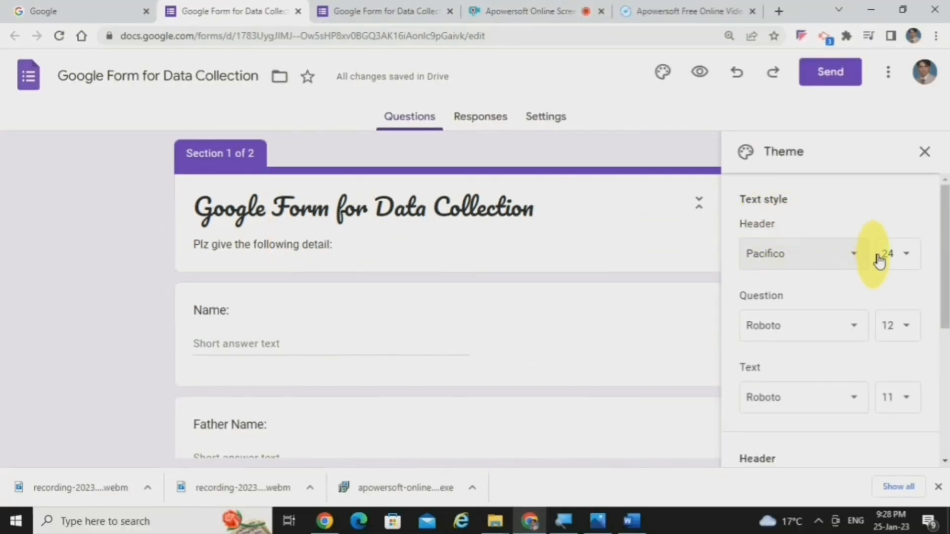
left_click(905, 257)
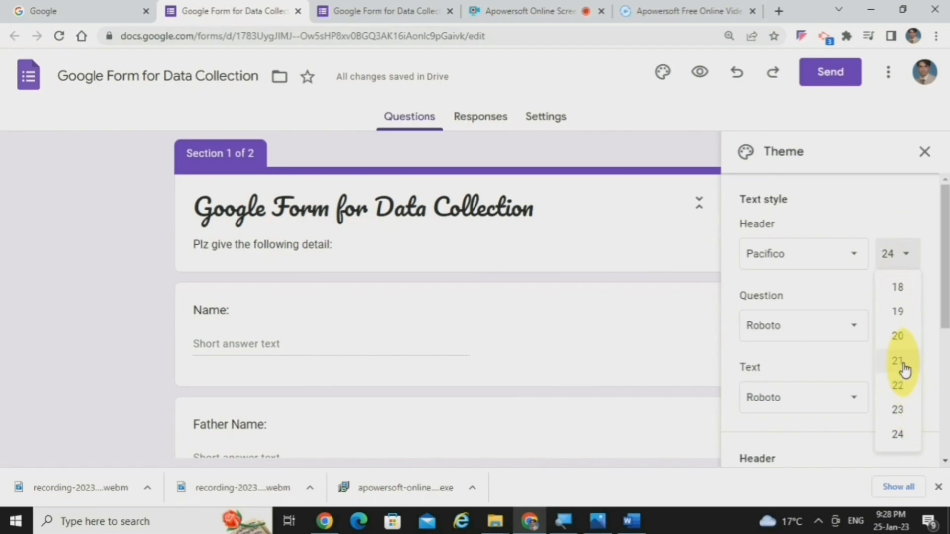
left_click(897, 336)
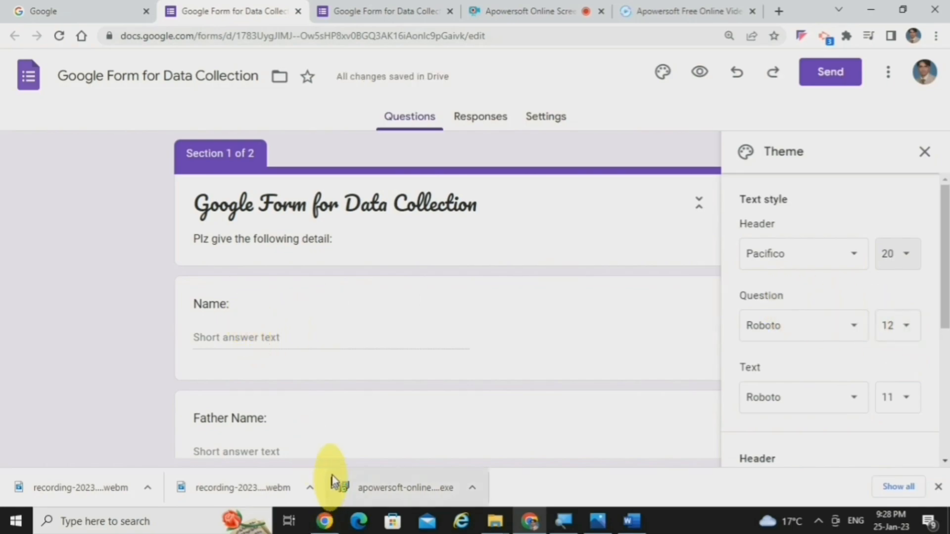
Step: Set the theme's question font to Lexend and its text font to Lobster
left_click(808, 338)
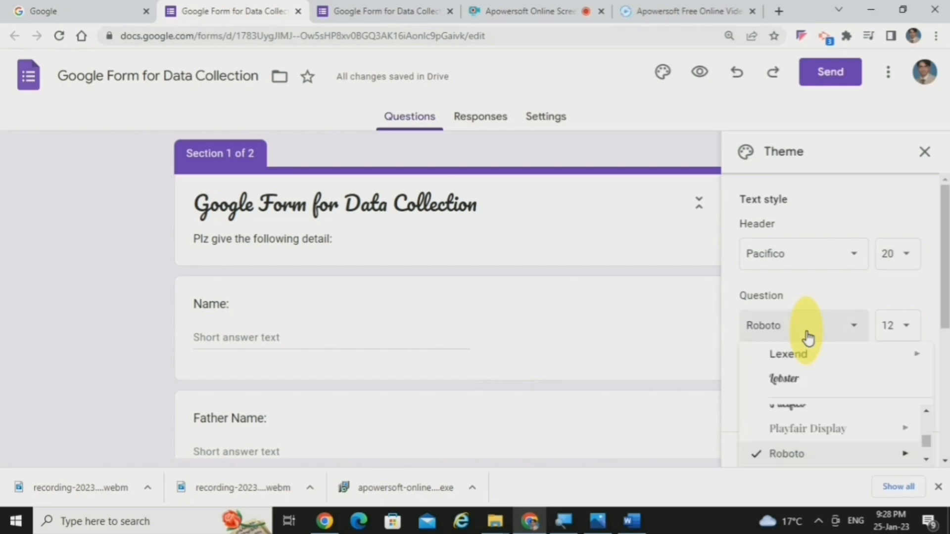
scroll(926, 358, "up", 2)
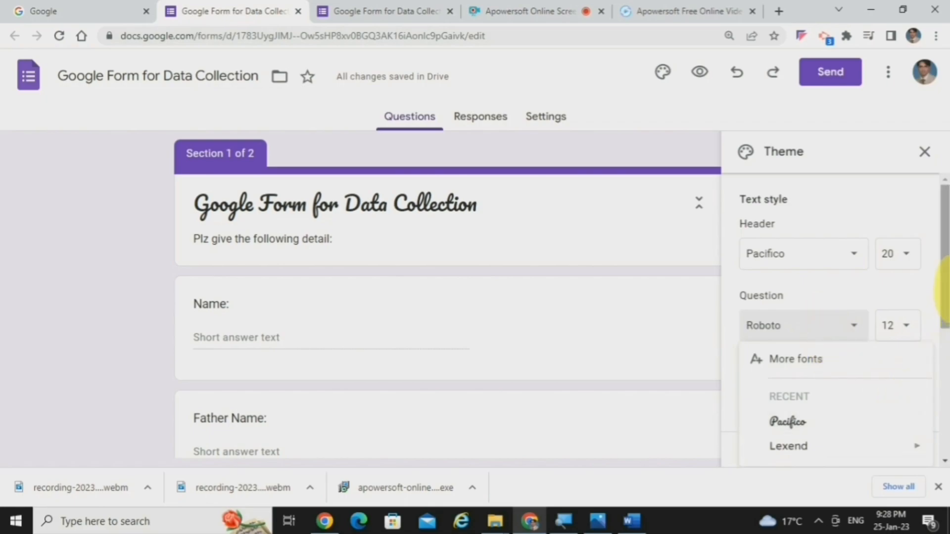
left_click_drag(942, 292, 943, 326)
left_click(813, 269)
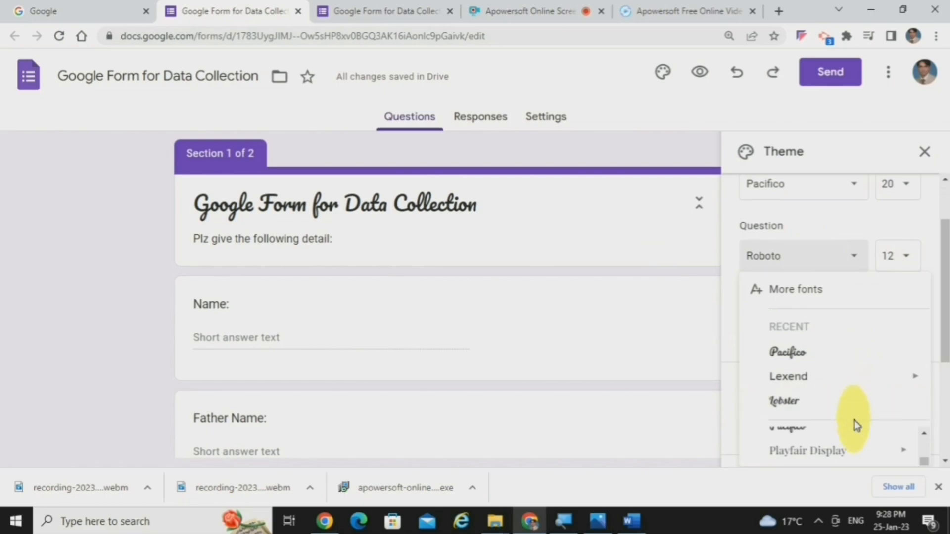
scroll(856, 430, "up", 1)
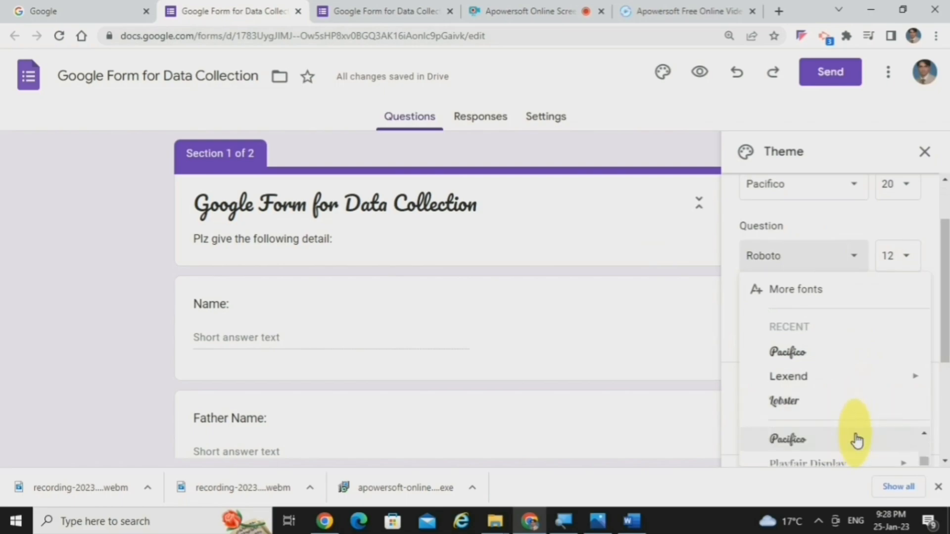
left_click(924, 464)
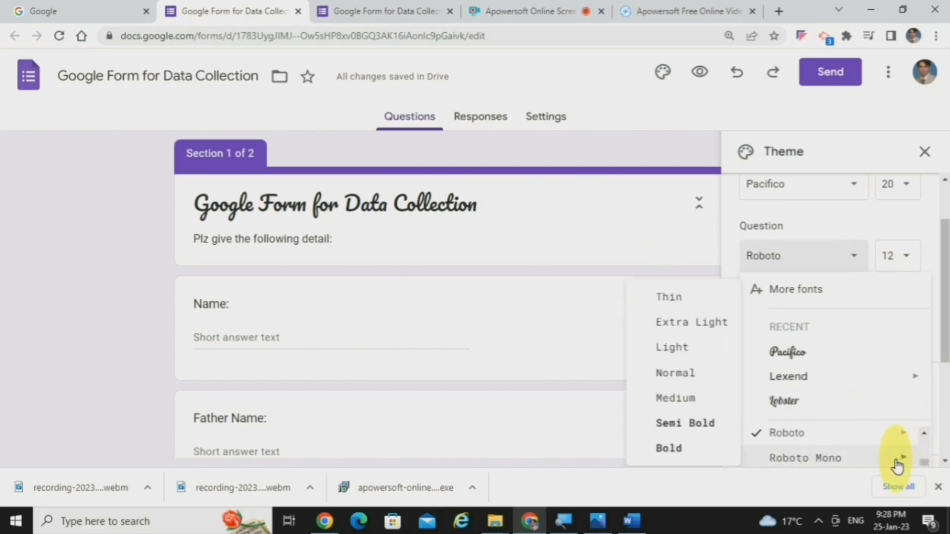
left_click(842, 377)
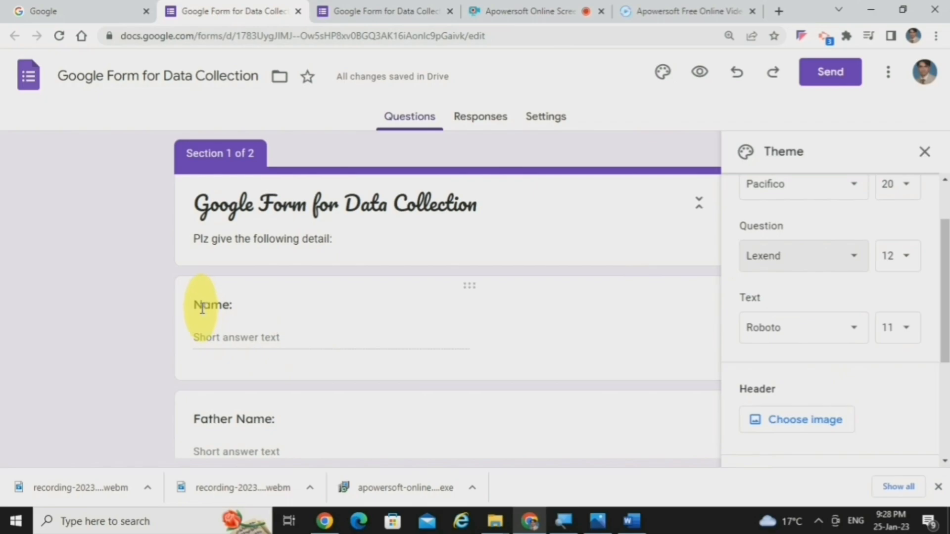
left_click(776, 338)
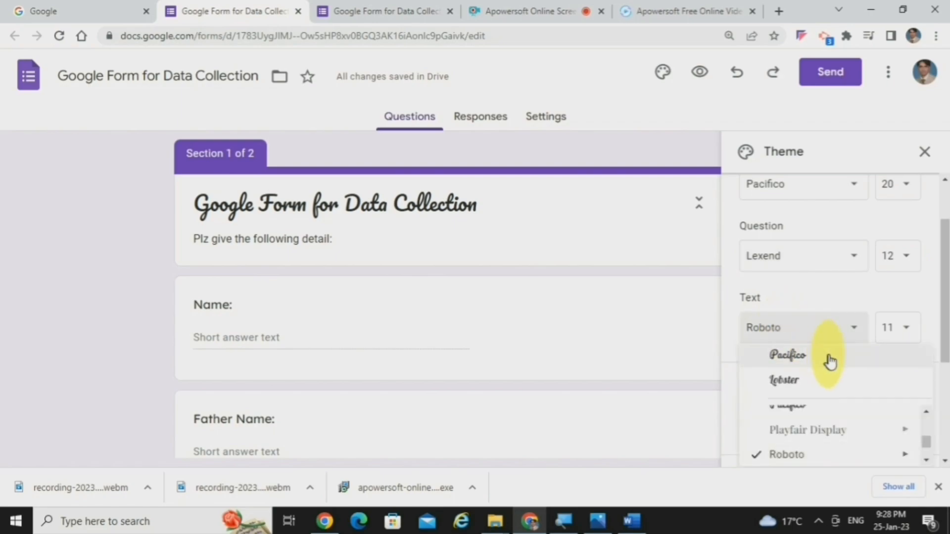
left_click(819, 380)
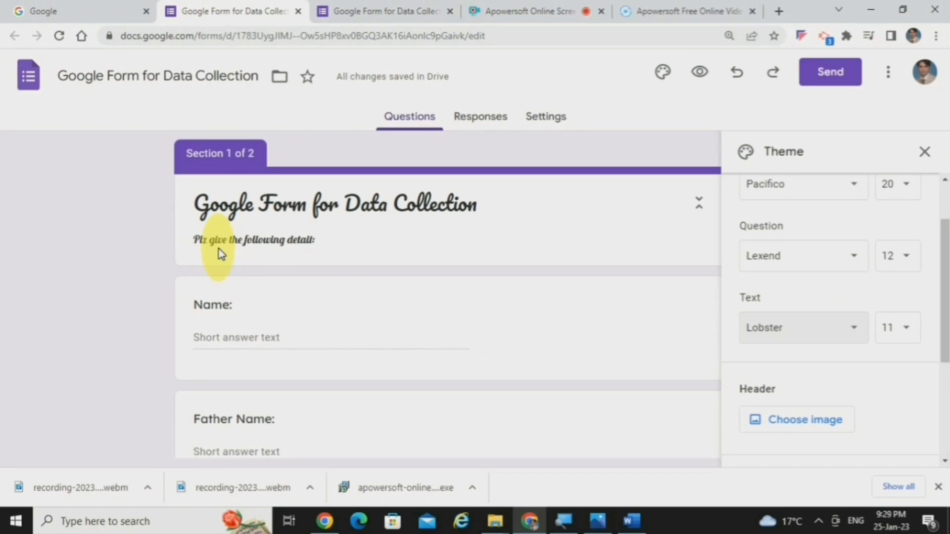
Step: Undo the theme's text, question and header font changes, including the header size change
key("ctrl+z")
key("ctrl+z")
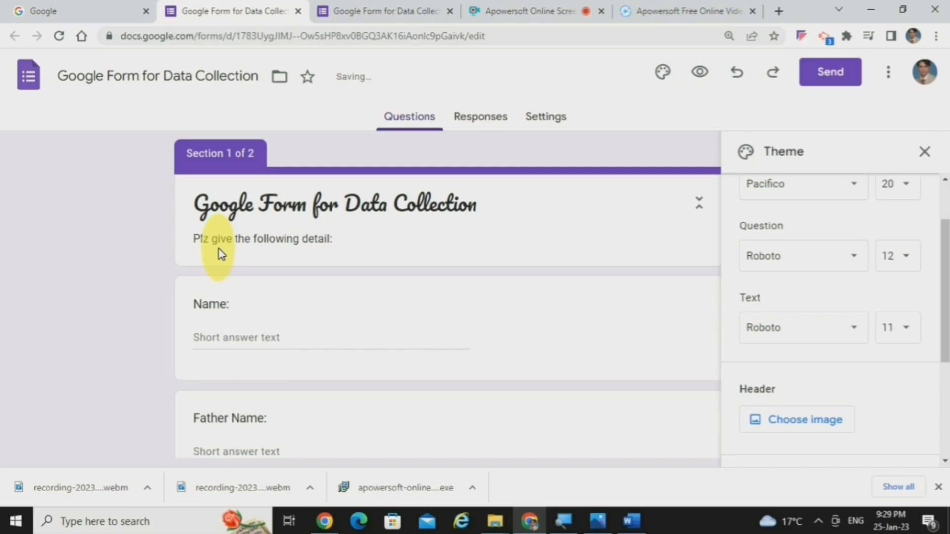
key("ctrl+z")
key("ctrl+z")
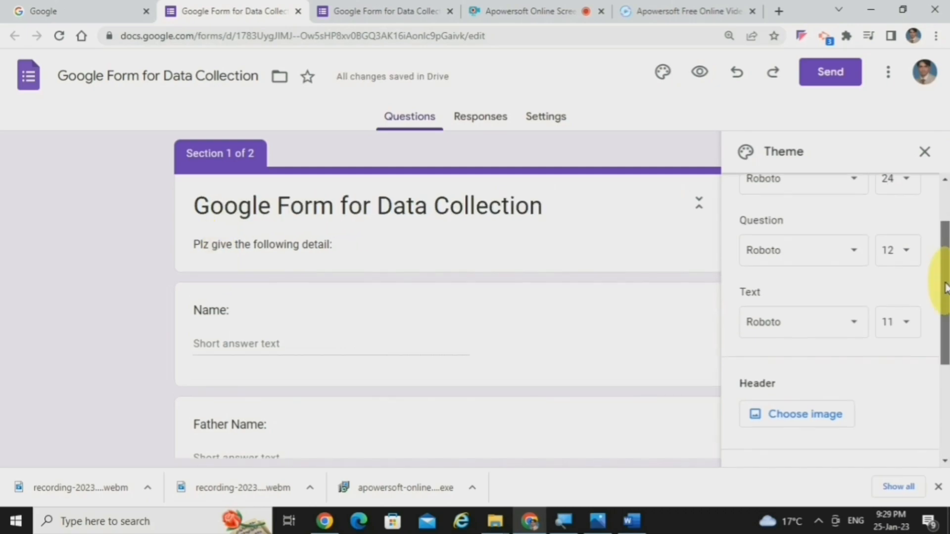
Step: Insert the purple spheres picture from the Work and School themes as the form's header image
left_click_drag(944, 267, 943, 307)
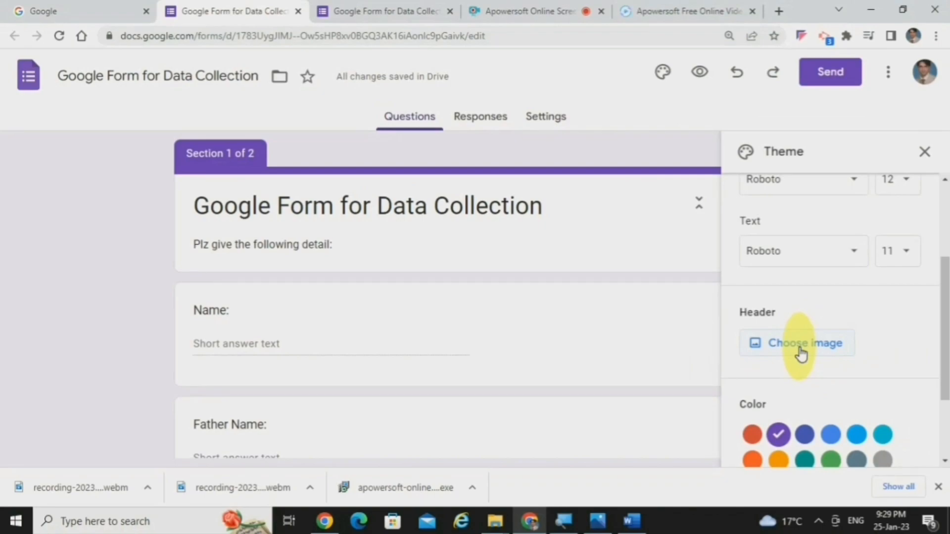
left_click(801, 349)
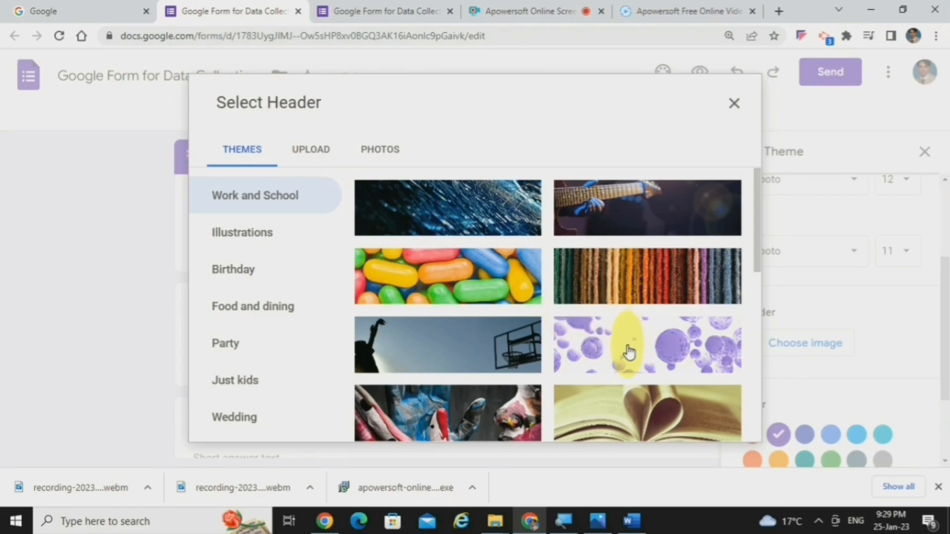
left_click(629, 352)
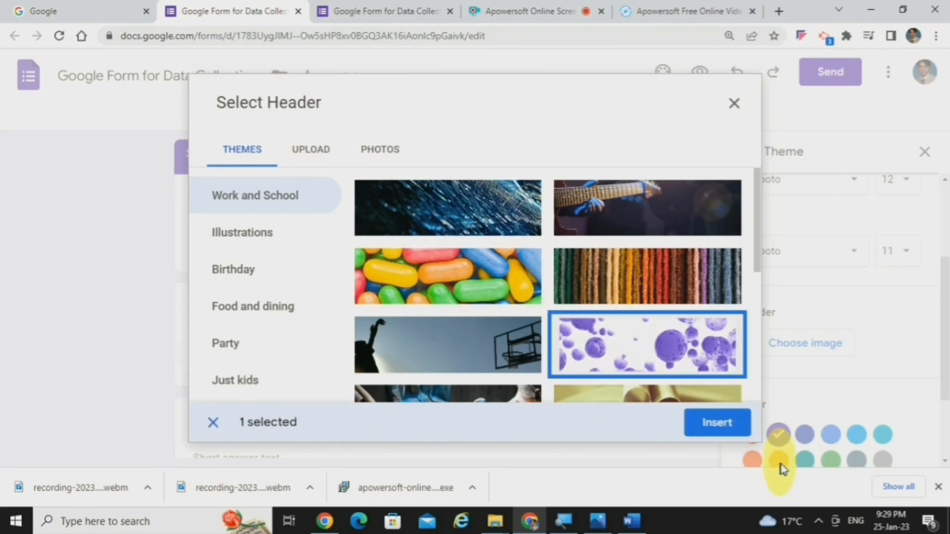
left_click(724, 430)
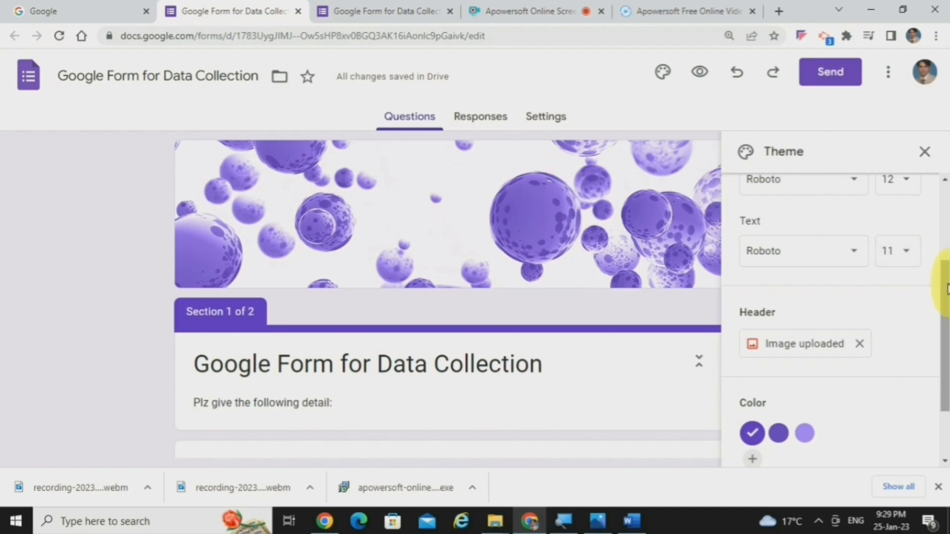
Step: Set the theme color to the lightest purple offered and the form background to its Dark shade
left_click_drag(945, 290, 943, 350)
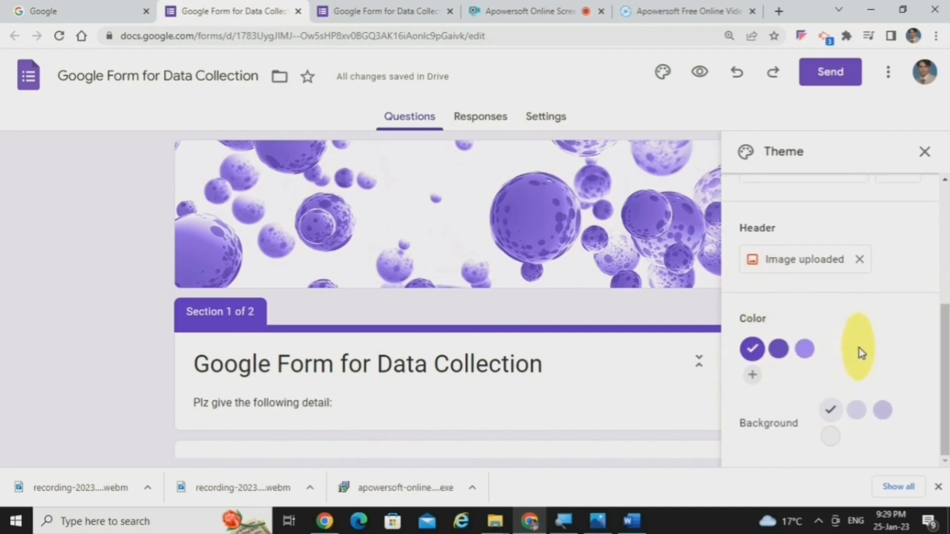
left_click(806, 351)
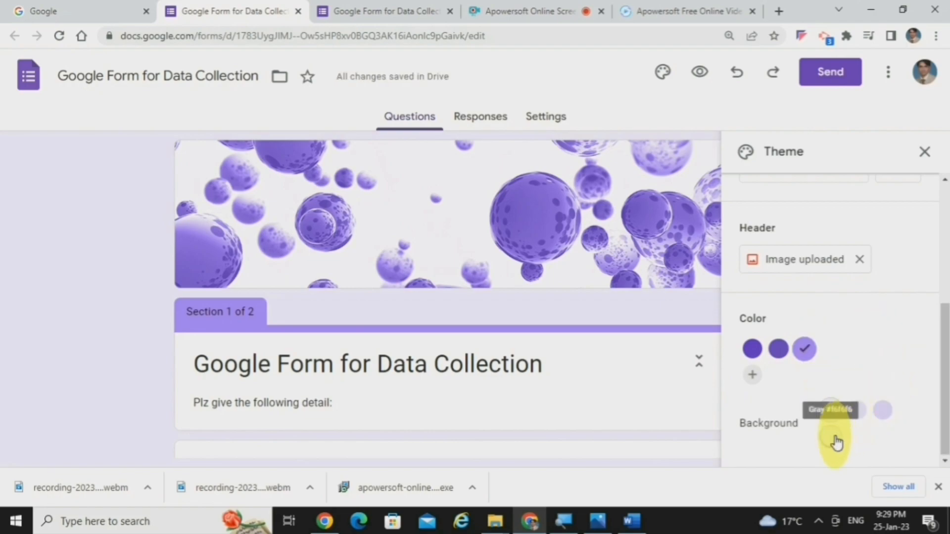
left_click(884, 411)
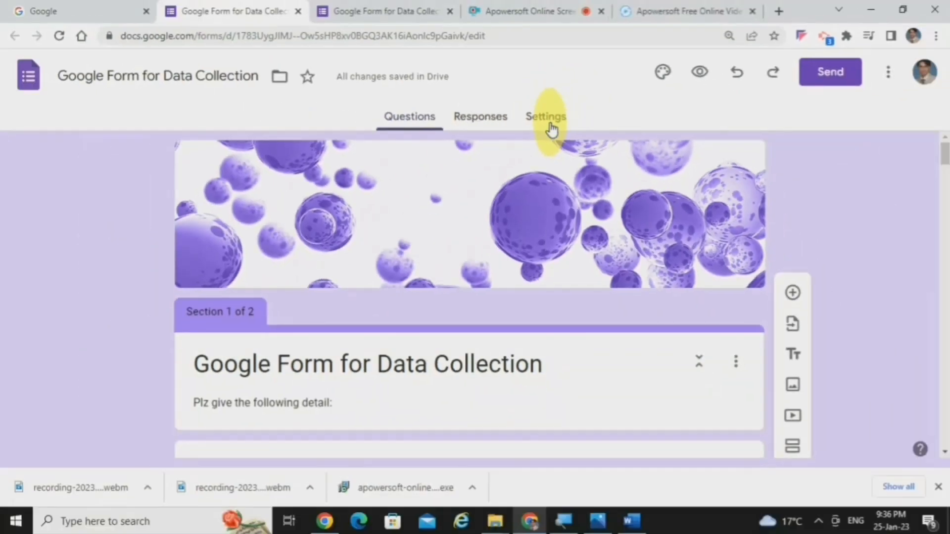
Step: Turn on the progress bar in the form's presentation settings, and switch question shuffling on and back off
left_click(549, 119)
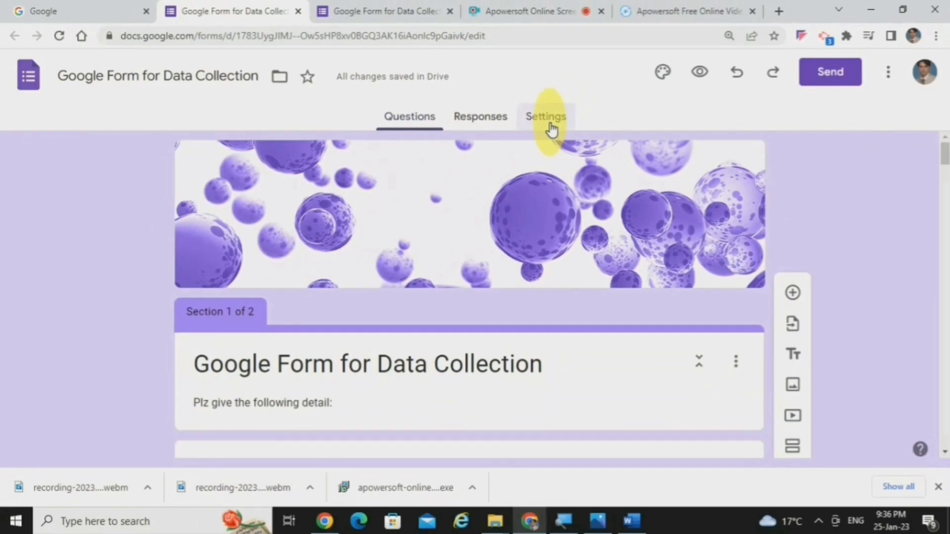
left_click_drag(945, 207, 943, 305)
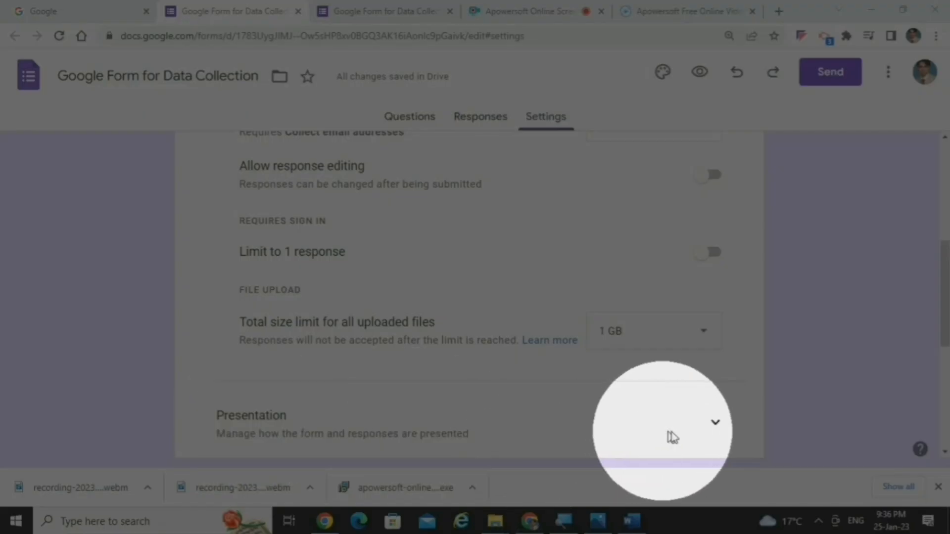
left_click(714, 431)
left_click_drag(944, 243, 946, 287)
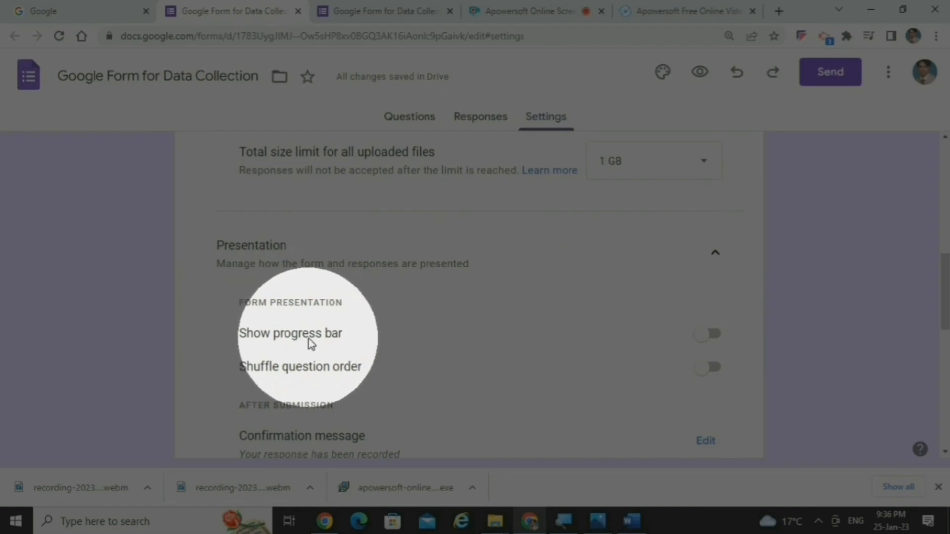
left_click(712, 342)
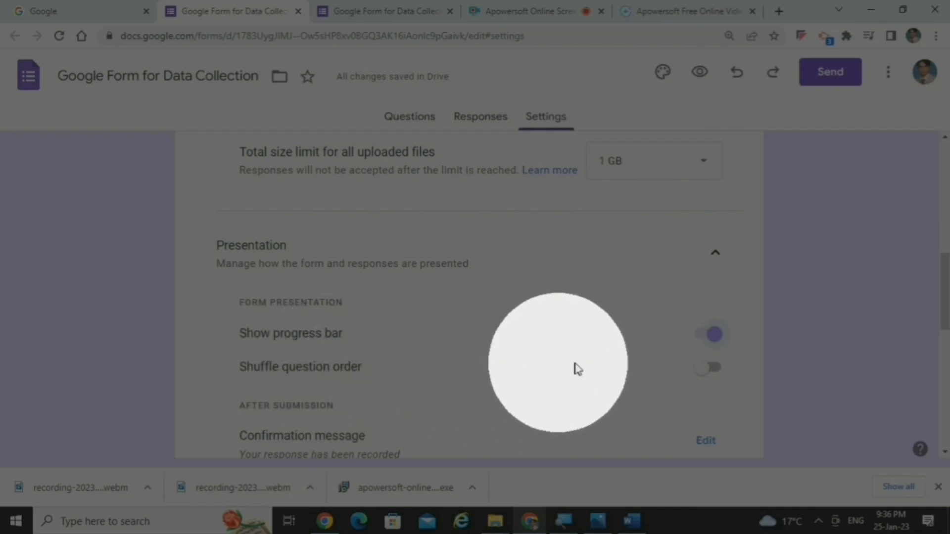
left_click(713, 377)
left_click(708, 377)
scroll(945, 304, "down", 1)
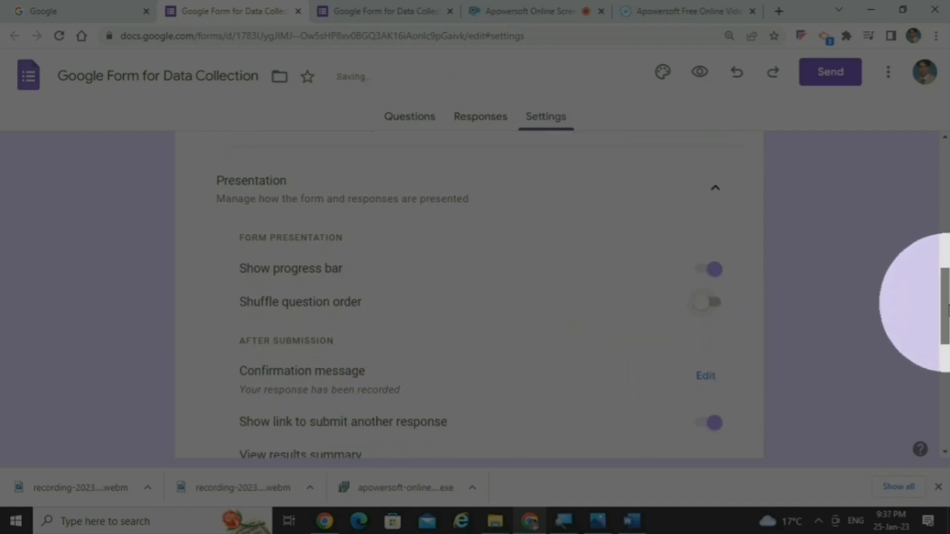
scroll(946, 309, "down", 1)
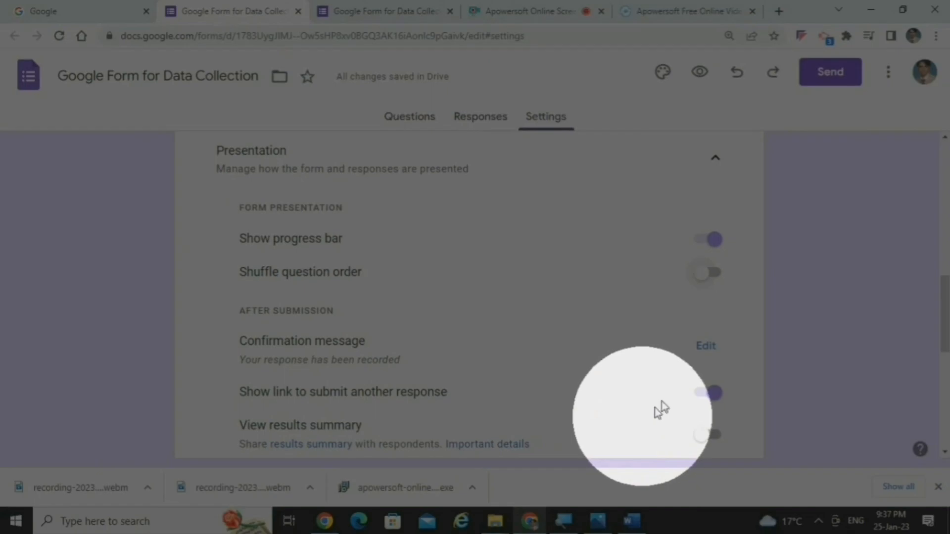
left_click(703, 348)
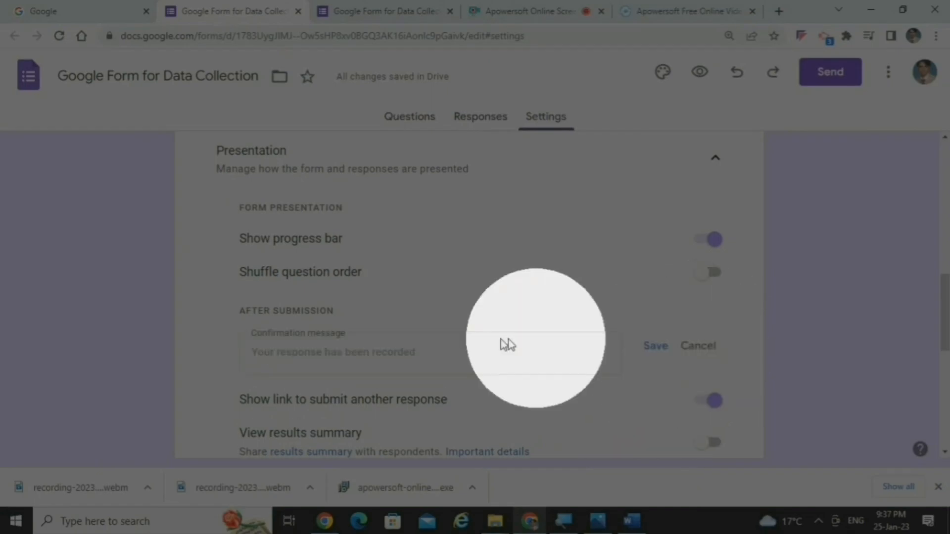
left_click(453, 347)
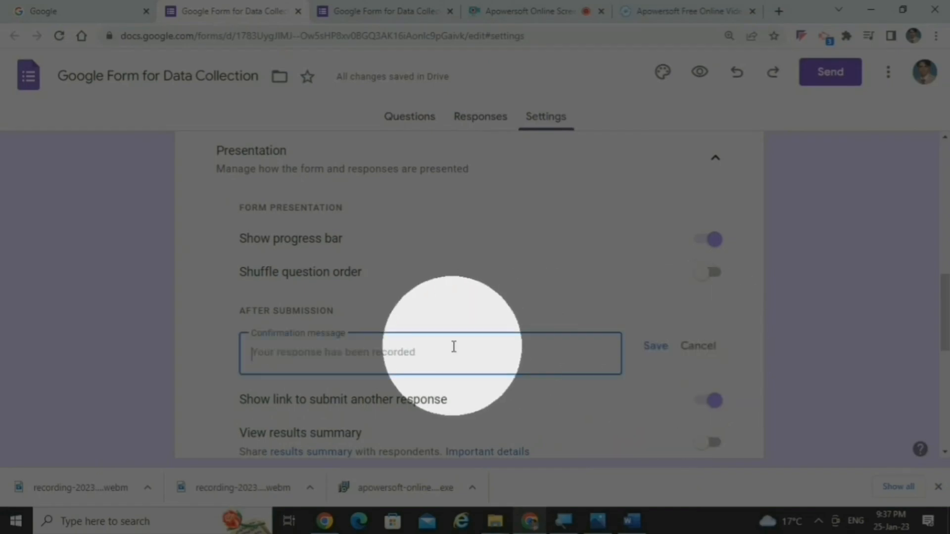
left_click(697, 346)
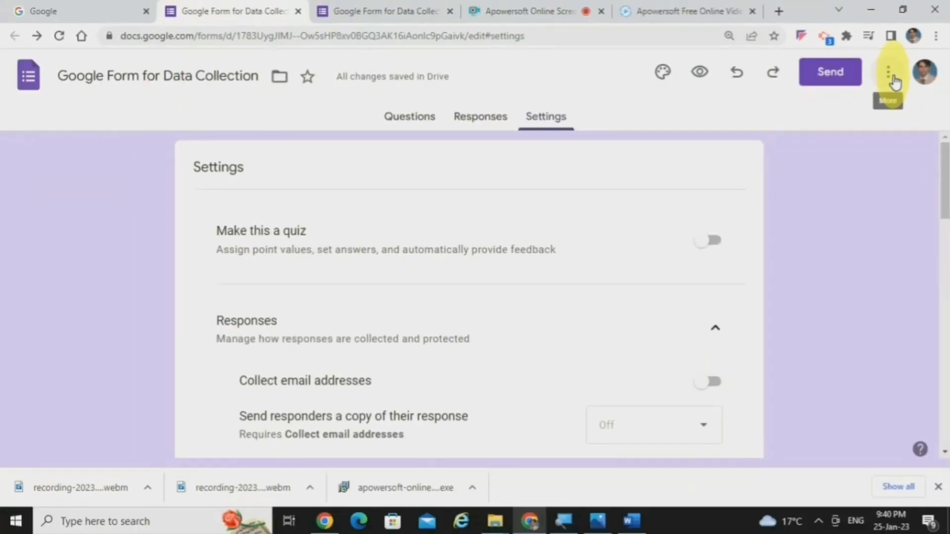
Step: Examine the print preview of the form and close it without saving a PDF
left_click(885, 74)
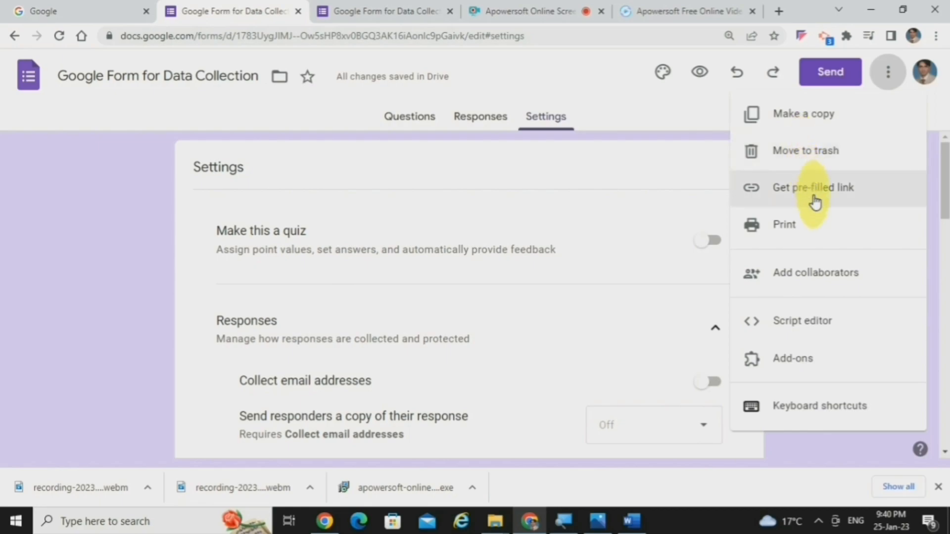
left_click(810, 228)
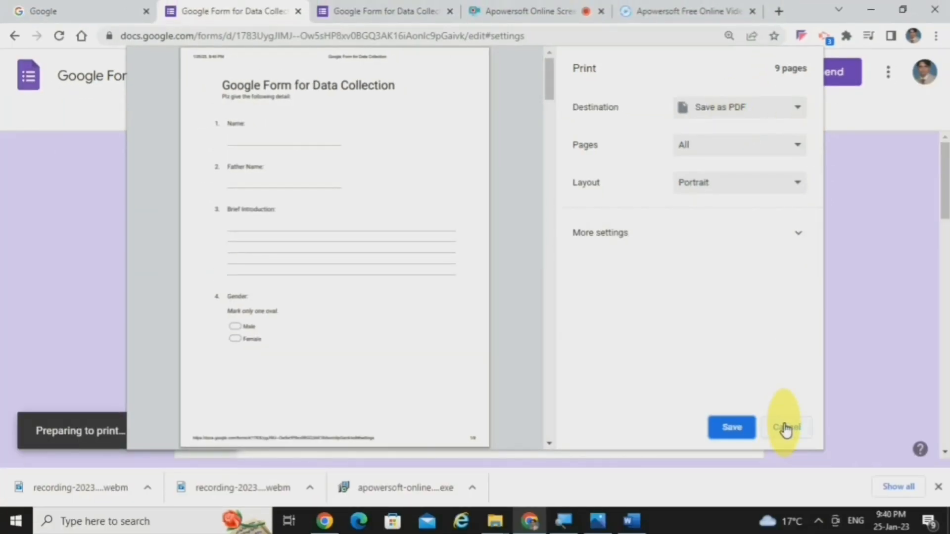
left_click(785, 428)
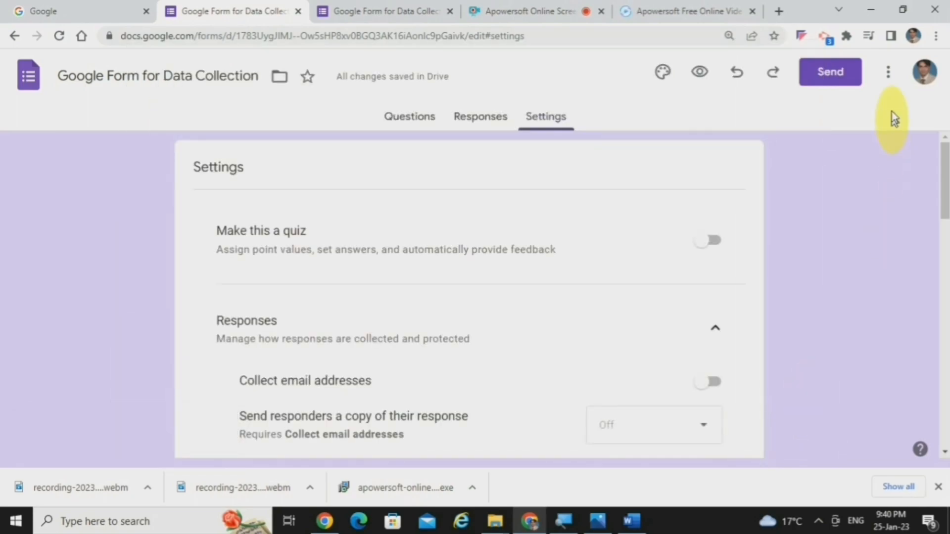
Step: Invite the first suggested contact as an editor of the form with notification on, and confirm sharing with the non-Google account
left_click(888, 83)
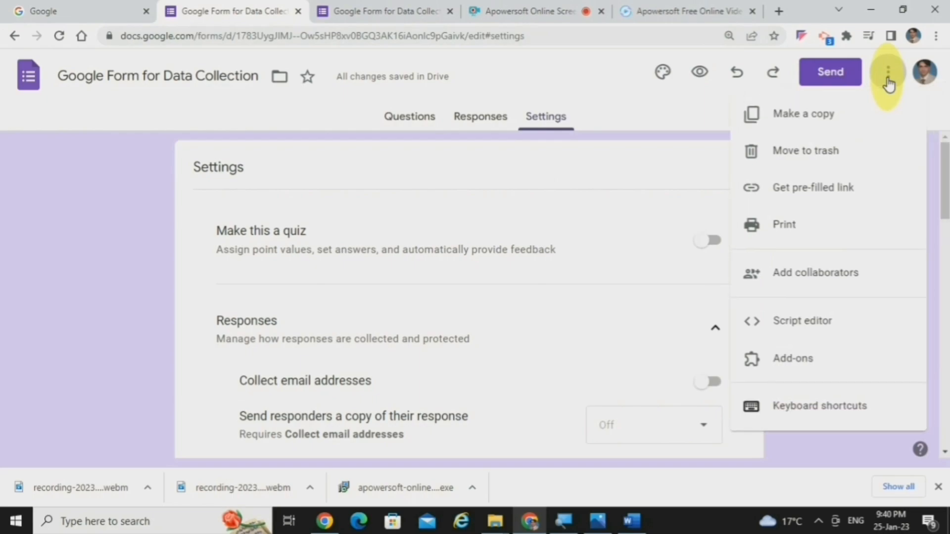
left_click(851, 290)
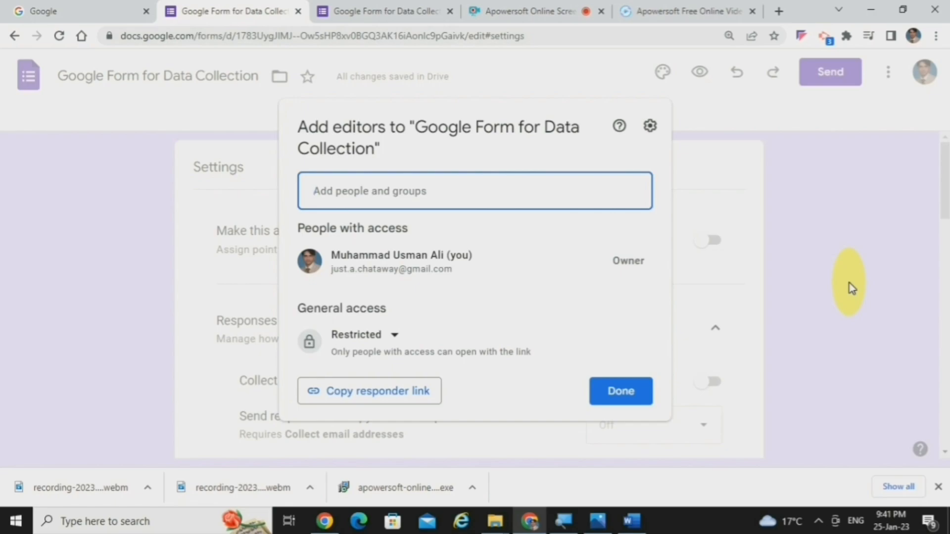
left_click_drag(849, 283, 470, 195)
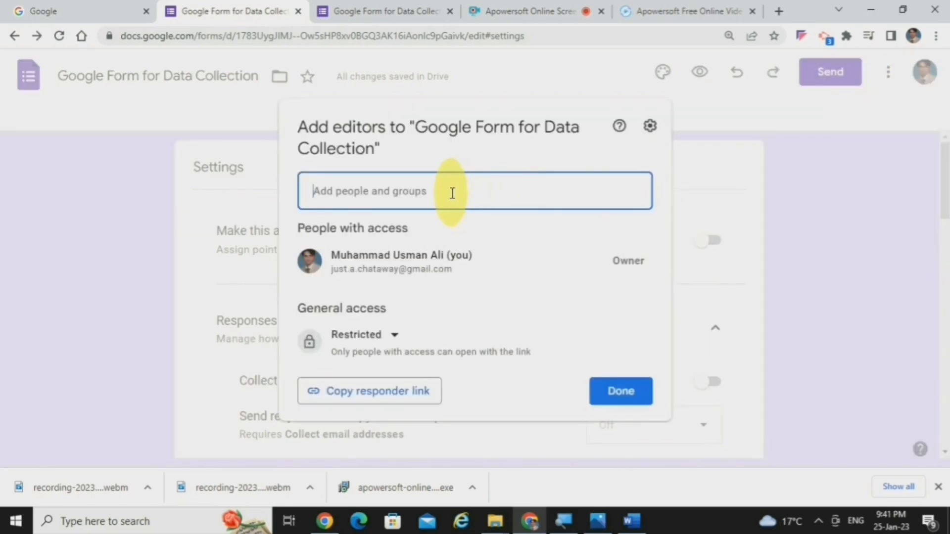
left_click(452, 192)
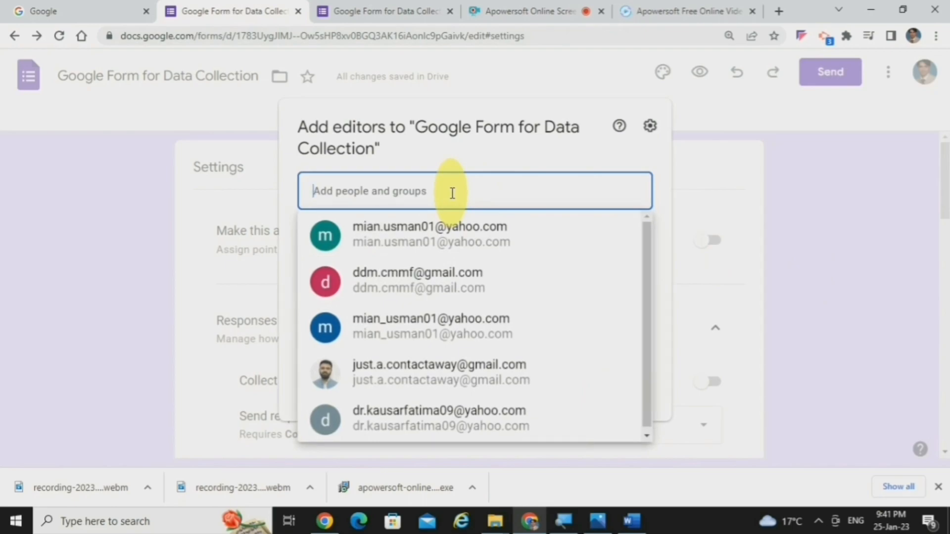
left_click(422, 237)
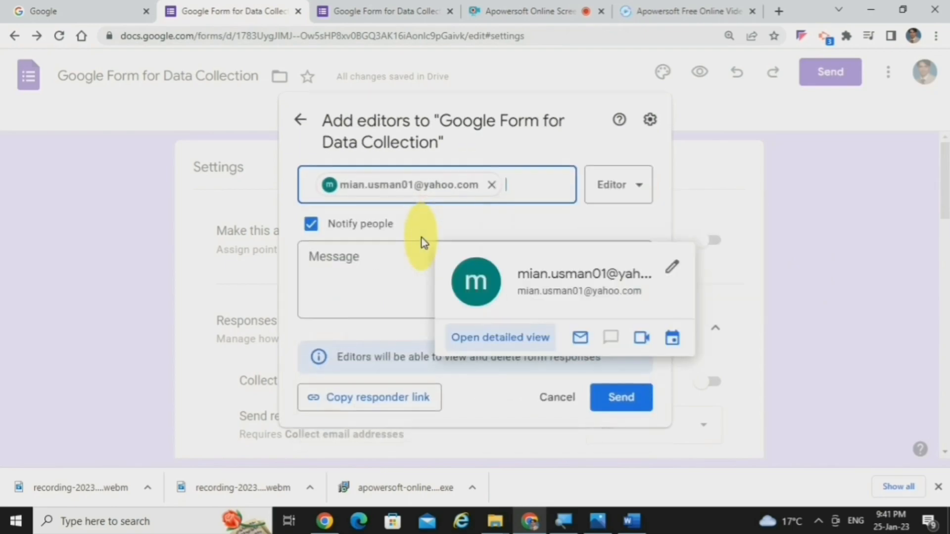
left_click(625, 198)
left_click(626, 198)
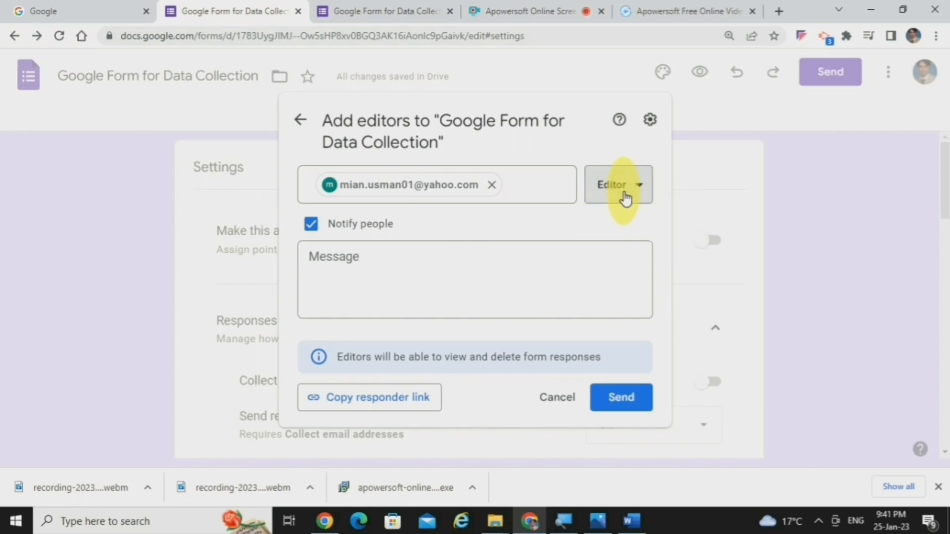
left_click(470, 257)
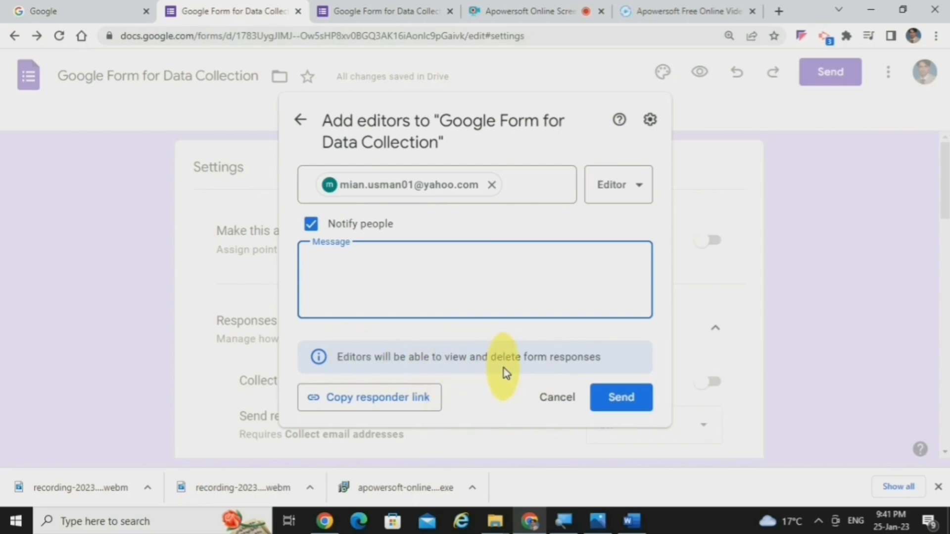
left_click(630, 399)
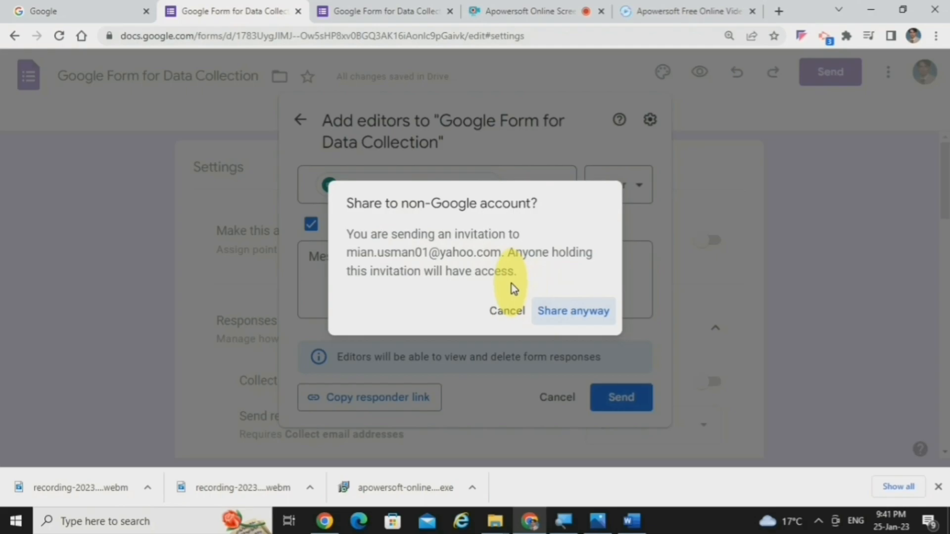
left_click(565, 320)
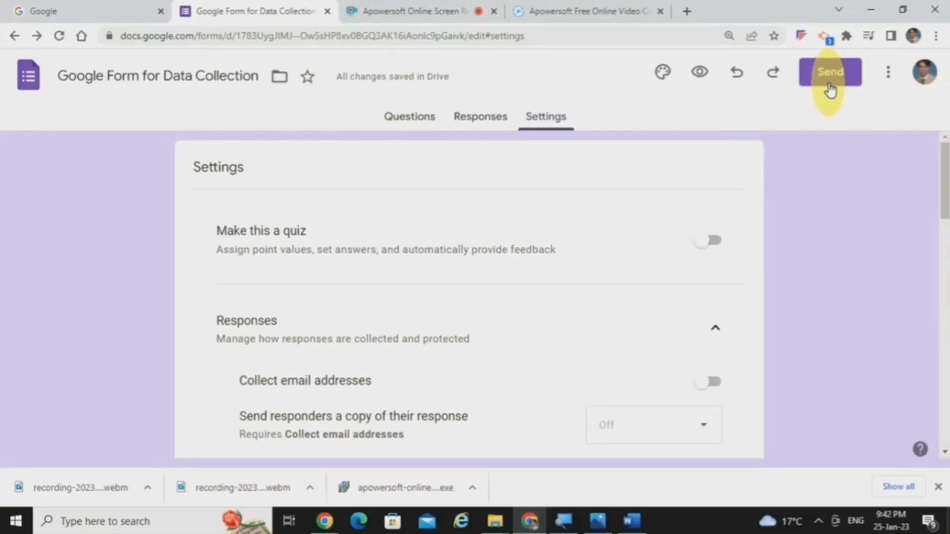
Step: Choose to send the form by link, shorten its URL, and copy the short link
left_click(829, 74)
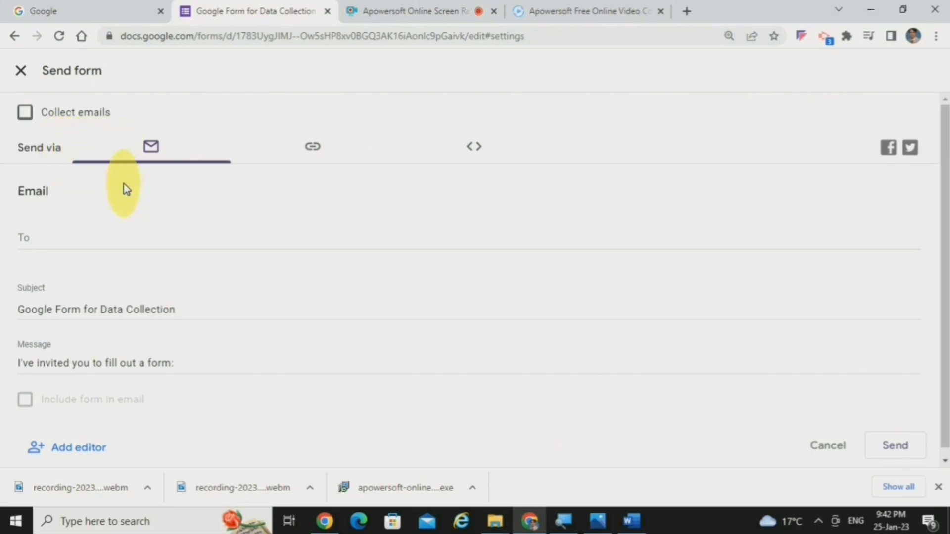
left_click(65, 238)
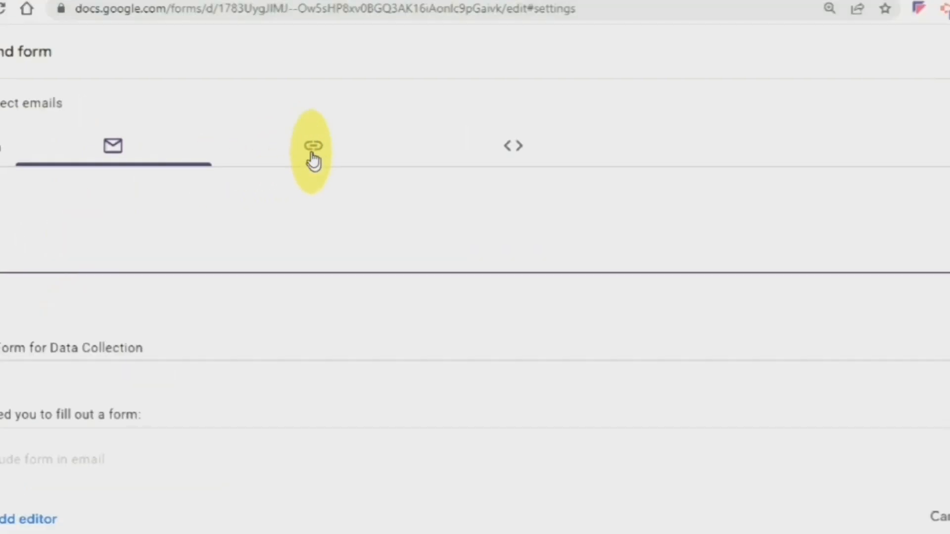
left_click(311, 154)
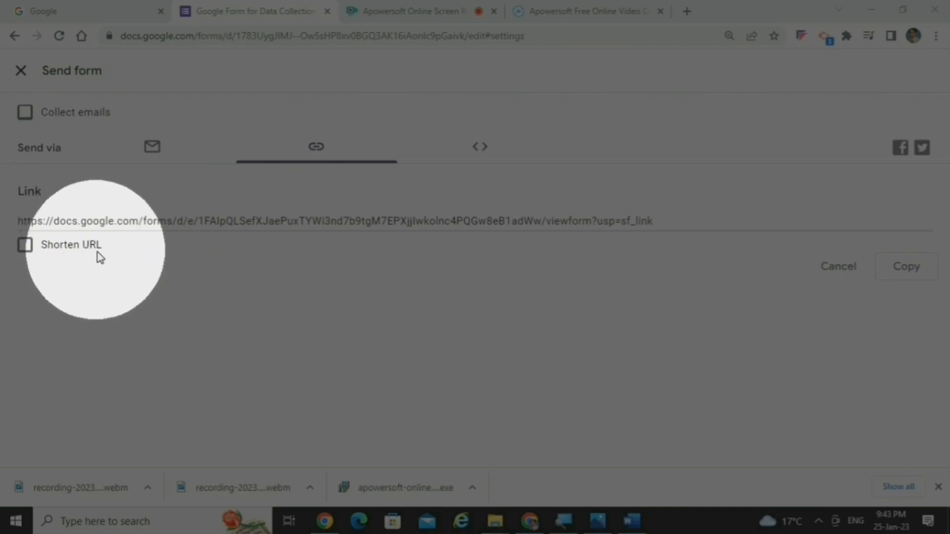
left_click(26, 244)
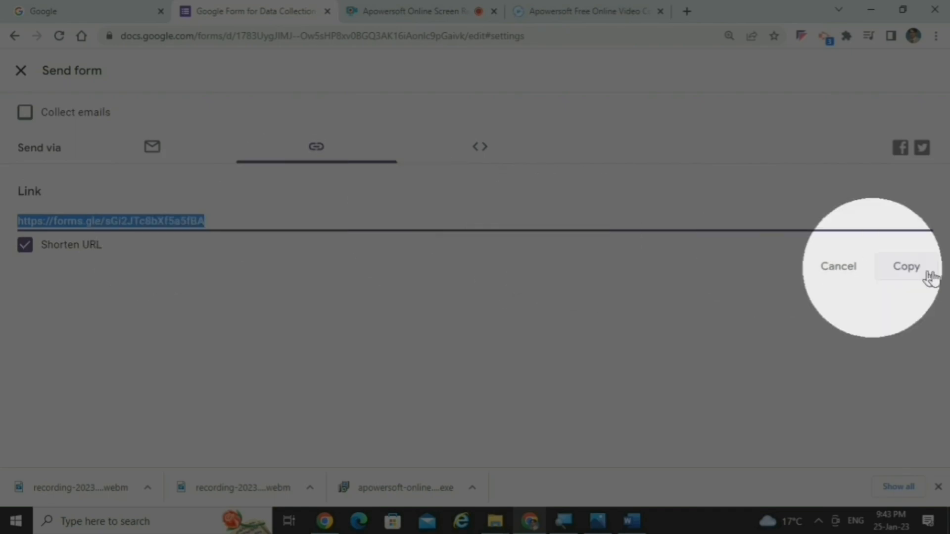
left_click(924, 271)
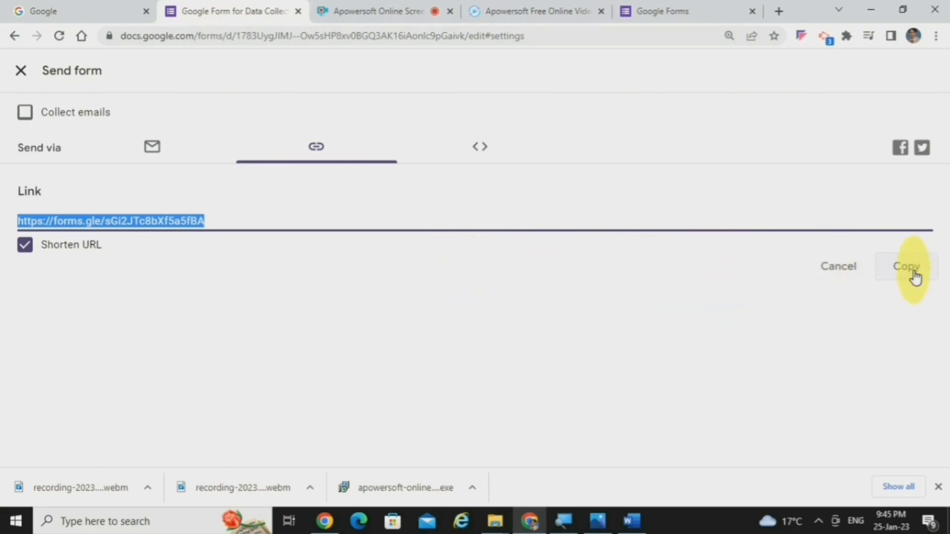
left_click(928, 271)
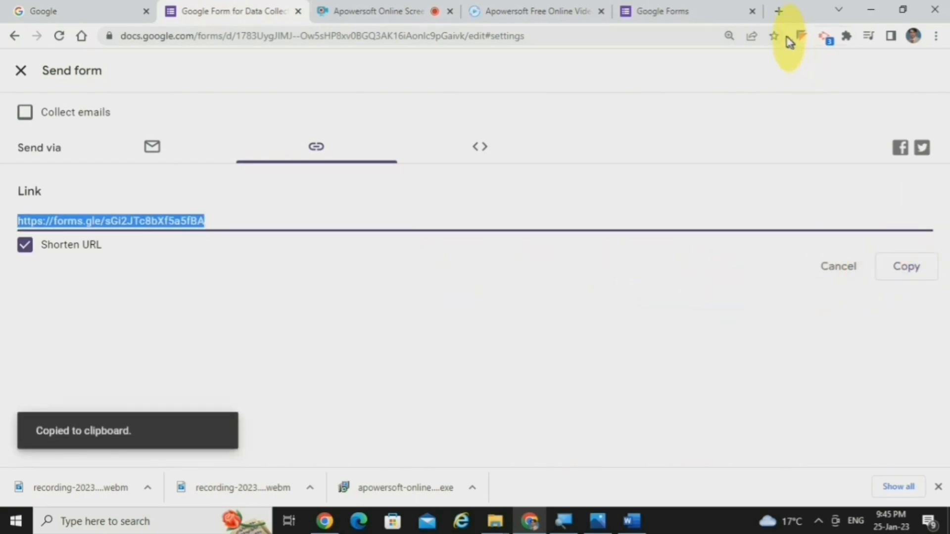
Step: Close the spare Google Forms tab and open the copied form link in a new browser tab
left_click(752, 11)
left_click(687, 10)
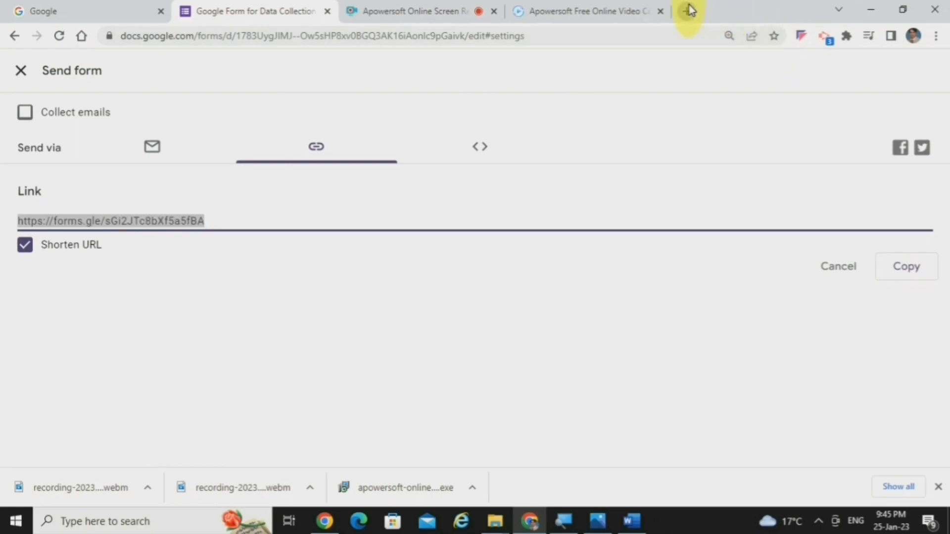
left_click(593, 43)
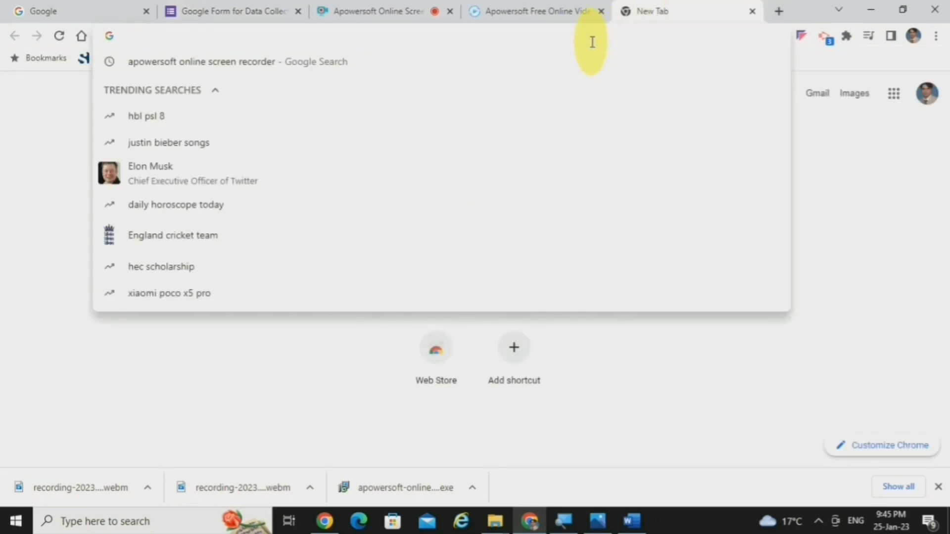
key("ctrl+v")
key("Return")
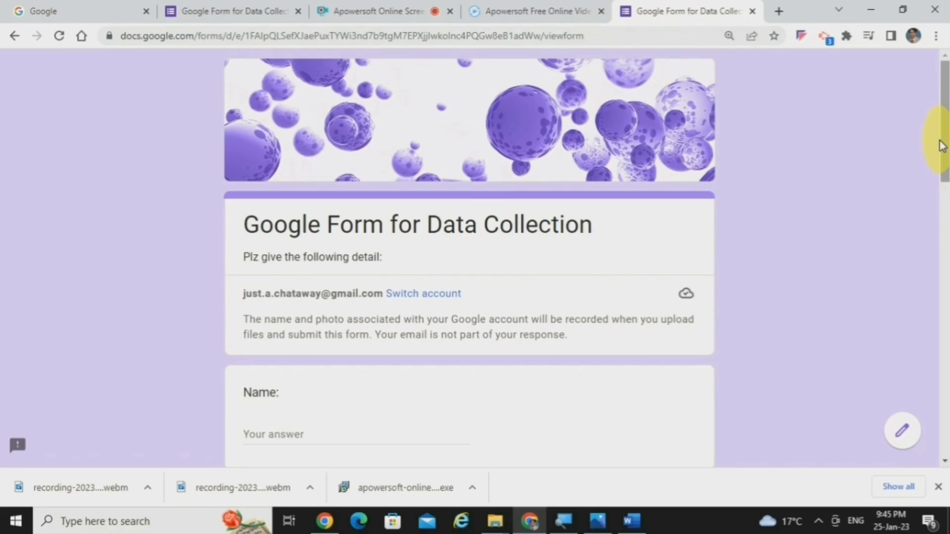
Step: Examine the questions on the first page of the respondent view, from Name down to Upload Your Pic
left_click_drag(940, 143, 943, 160)
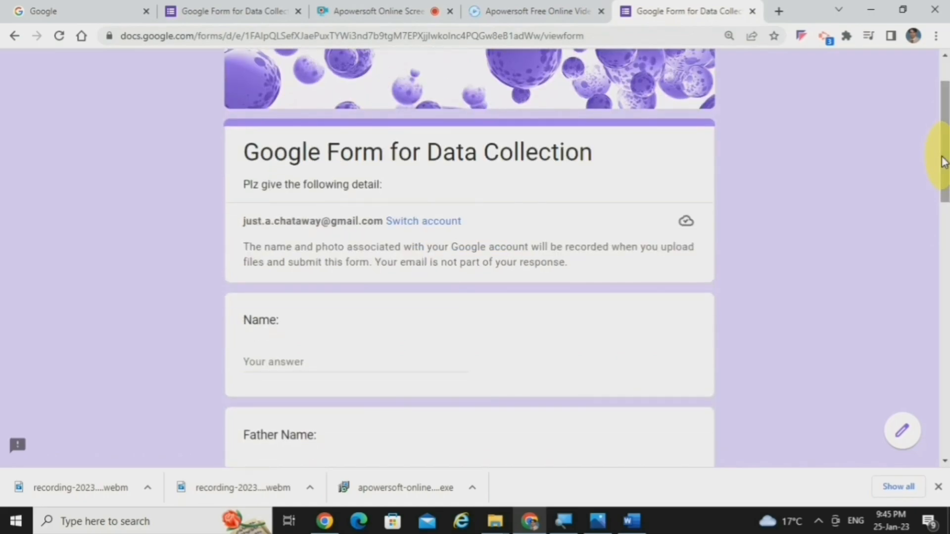
left_click_drag(944, 162, 943, 194)
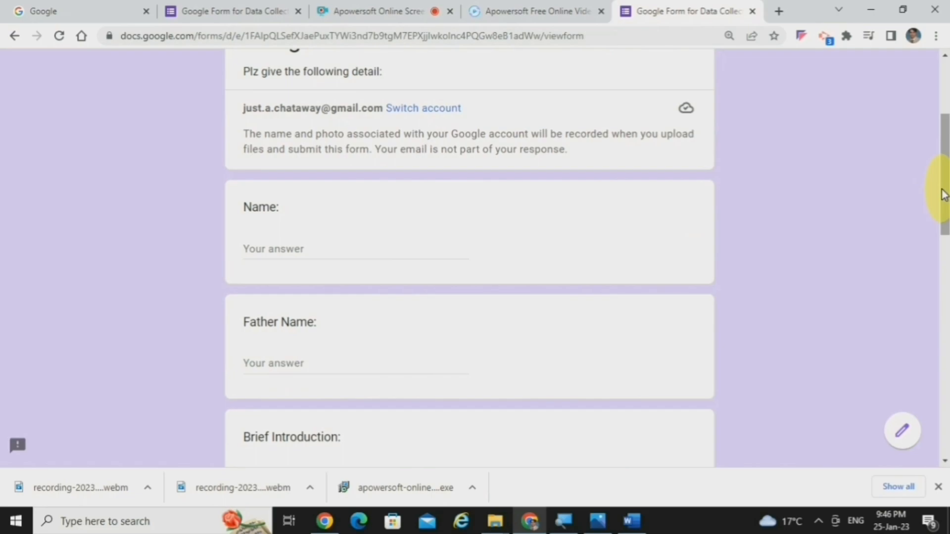
left_click_drag(944, 194, 944, 204)
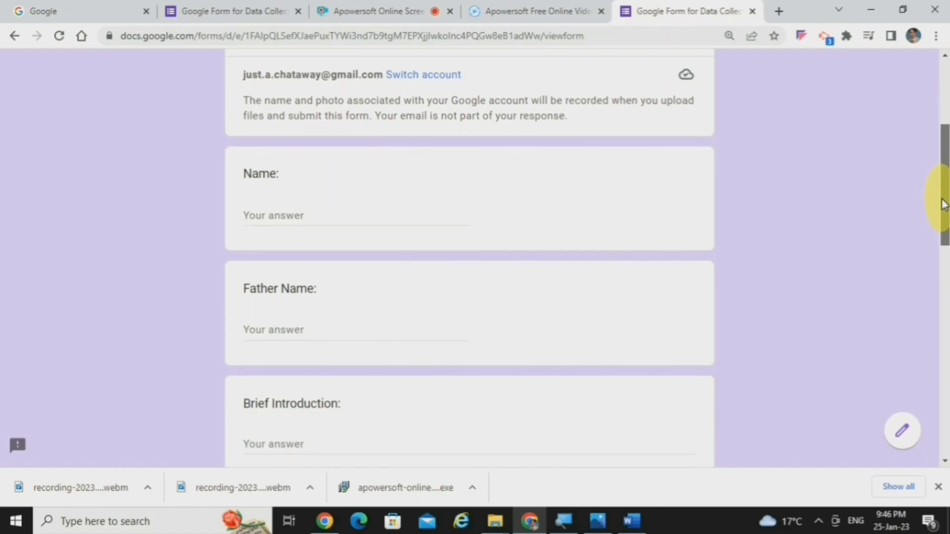
left_click_drag(944, 205, 942, 405)
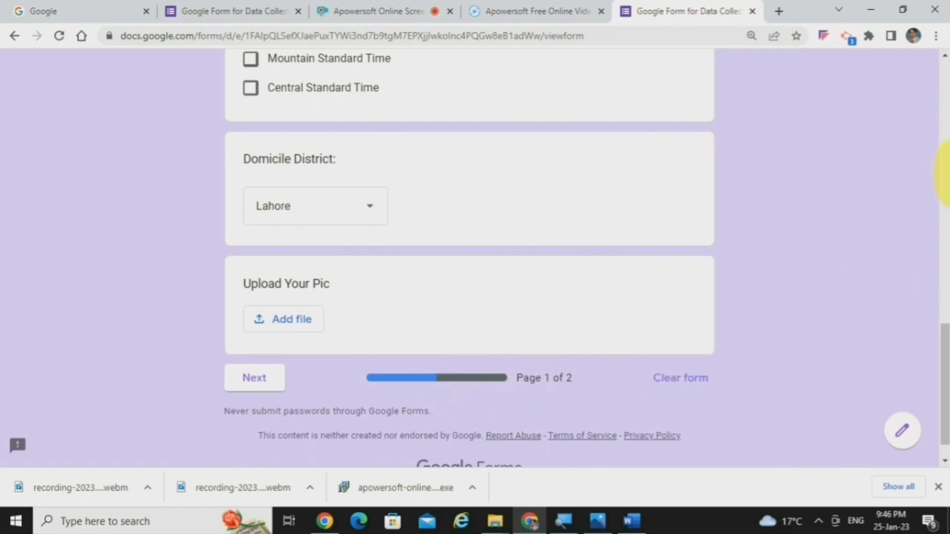
left_click(944, 118)
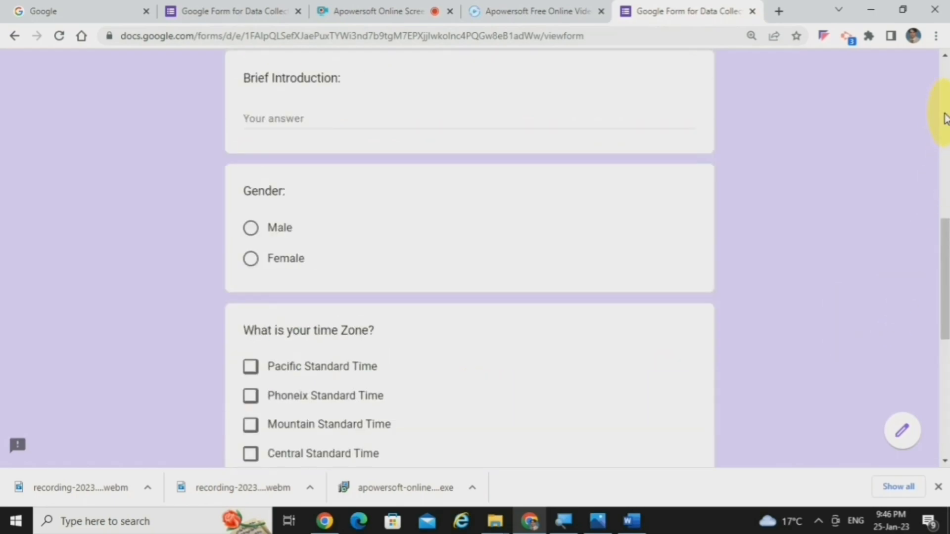
left_click(944, 119)
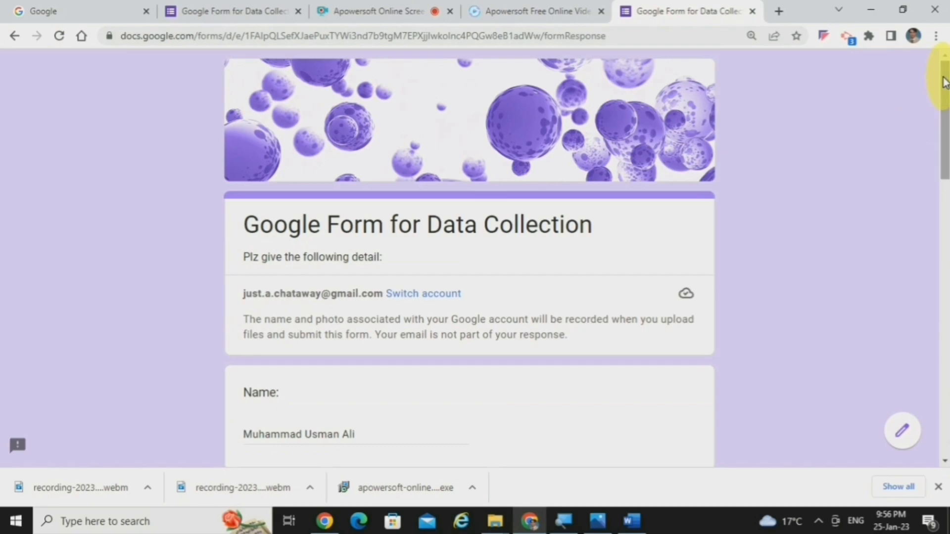
Step: Advance the filled-in form to the Additional Questions page and submit the response
left_click_drag(943, 82, 933, 394)
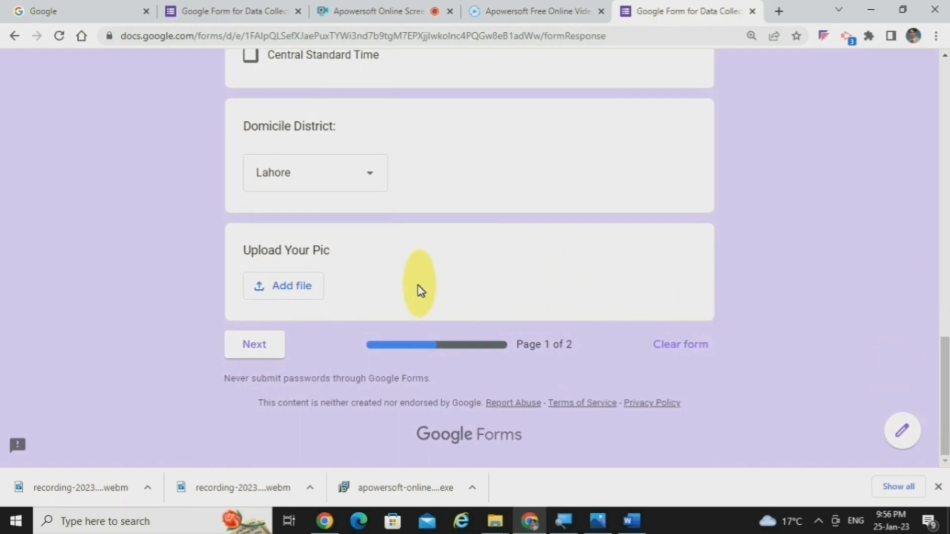
left_click(262, 353)
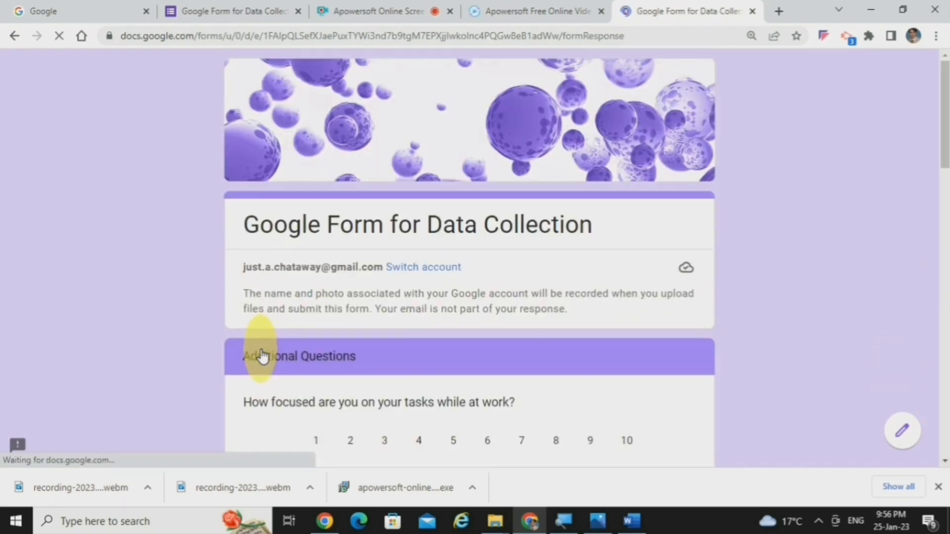
left_click_drag(945, 127, 929, 423)
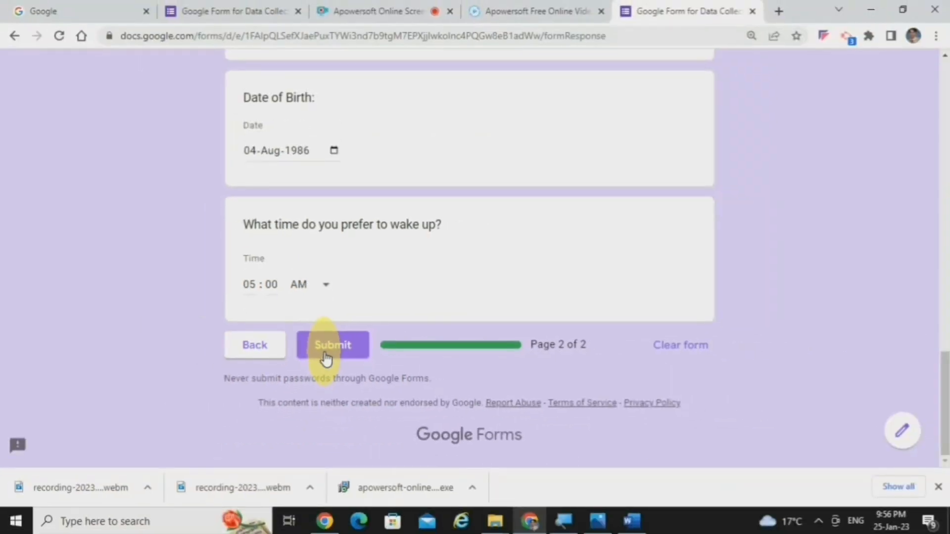
left_click(325, 353)
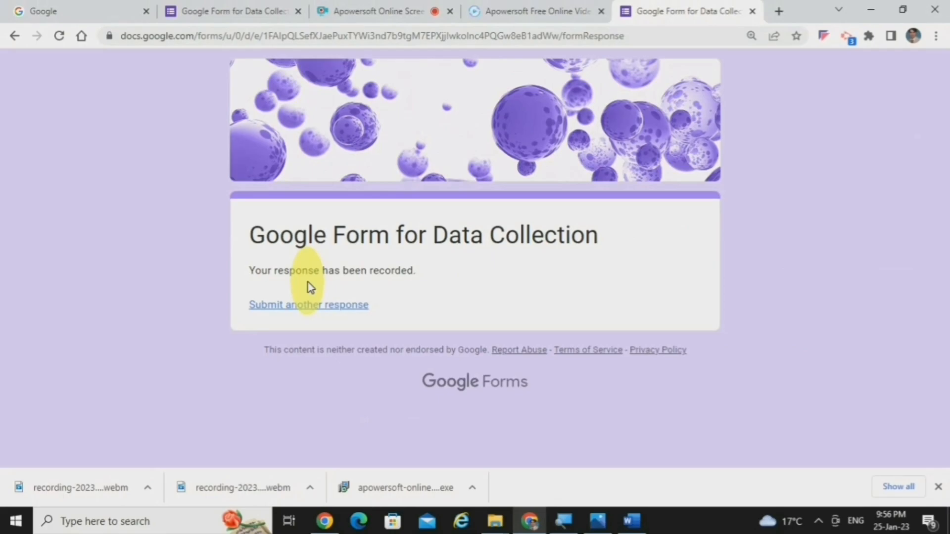
Step: Return to the form editor and examine the response summary, including the time zone, domicile district and work focus charts
left_click(188, 8)
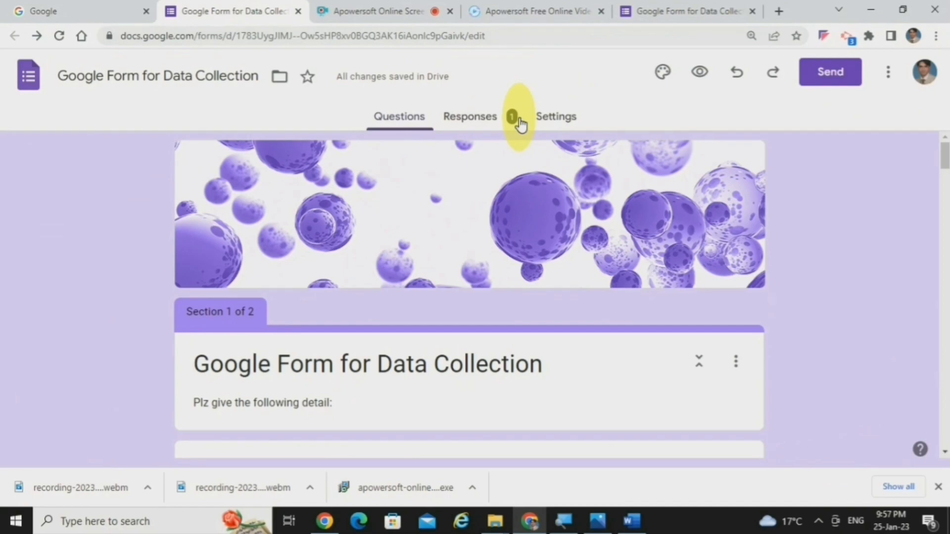
left_click(483, 123)
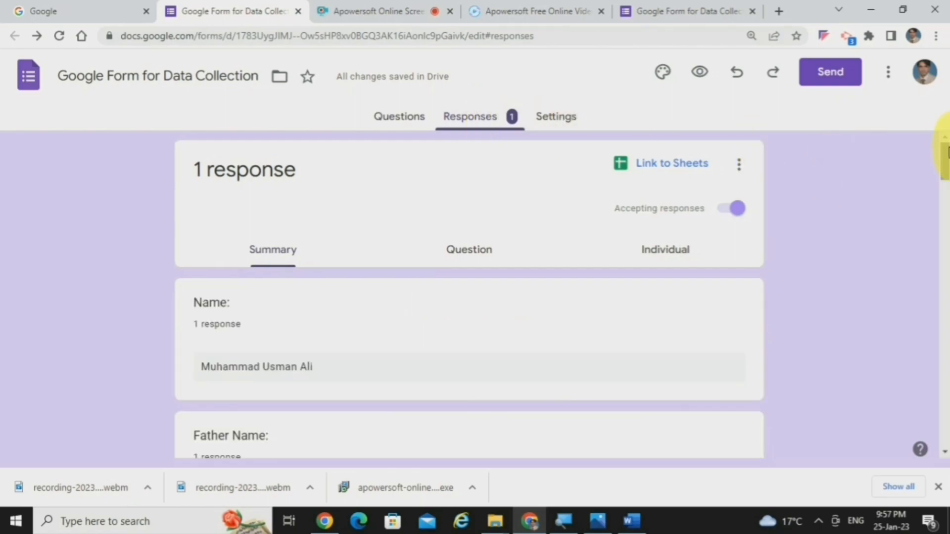
left_click_drag(945, 158, 945, 166)
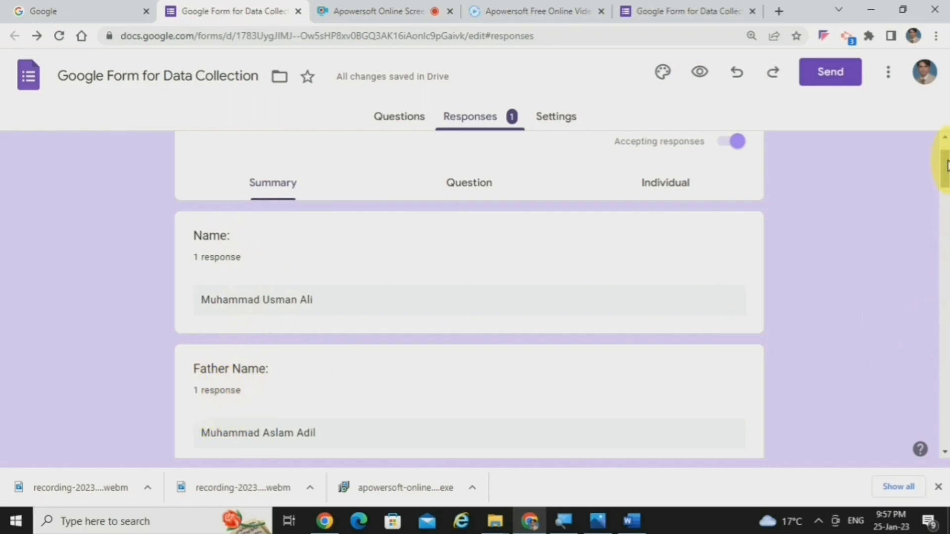
left_click_drag(945, 161, 947, 176)
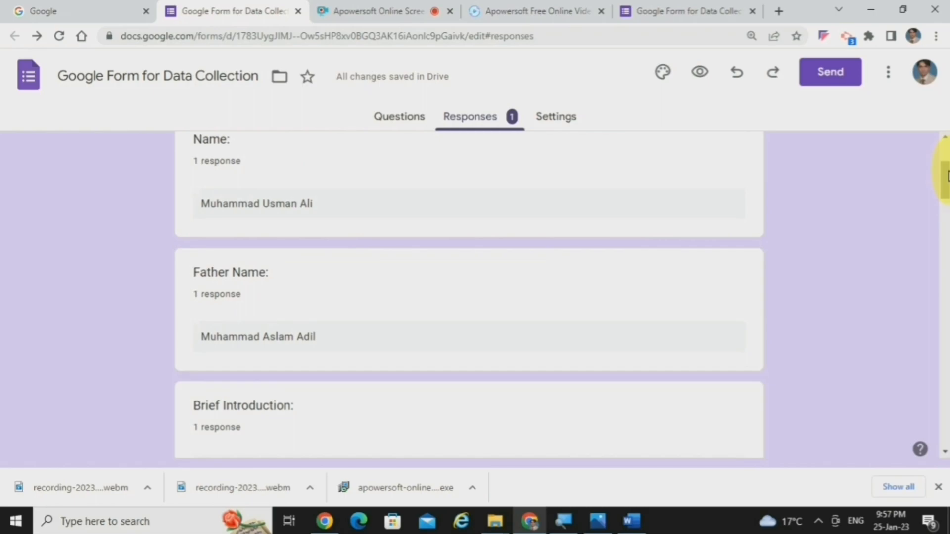
left_click_drag(947, 175, 945, 251)
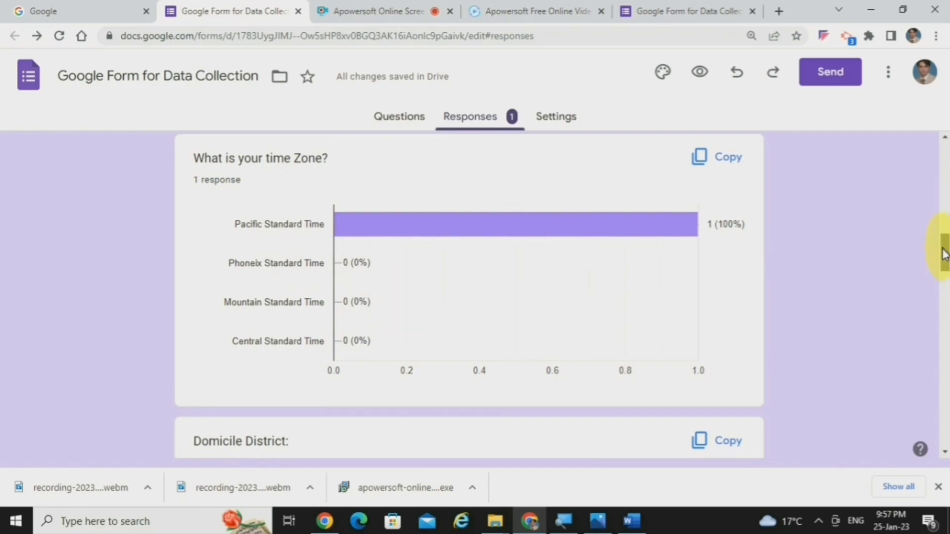
left_click_drag(945, 253, 946, 274)
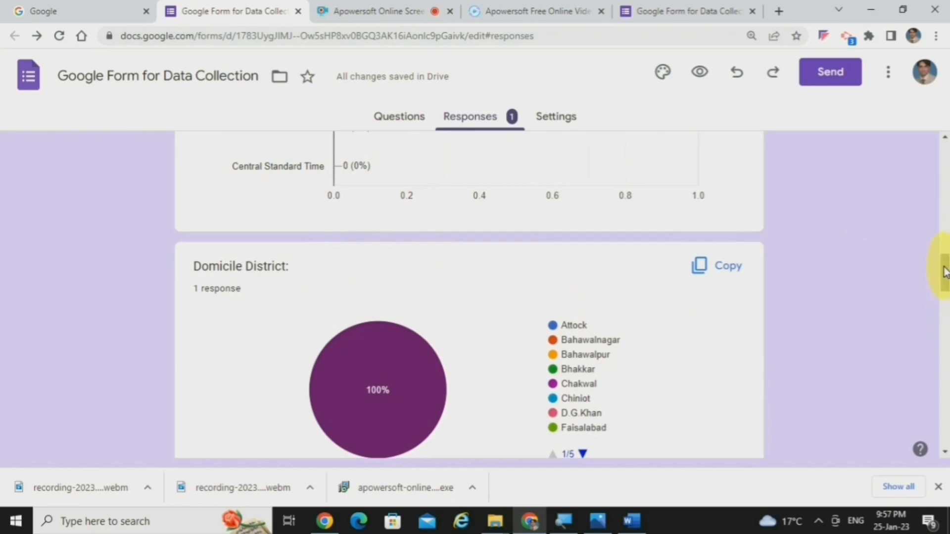
left_click_drag(945, 272, 942, 321)
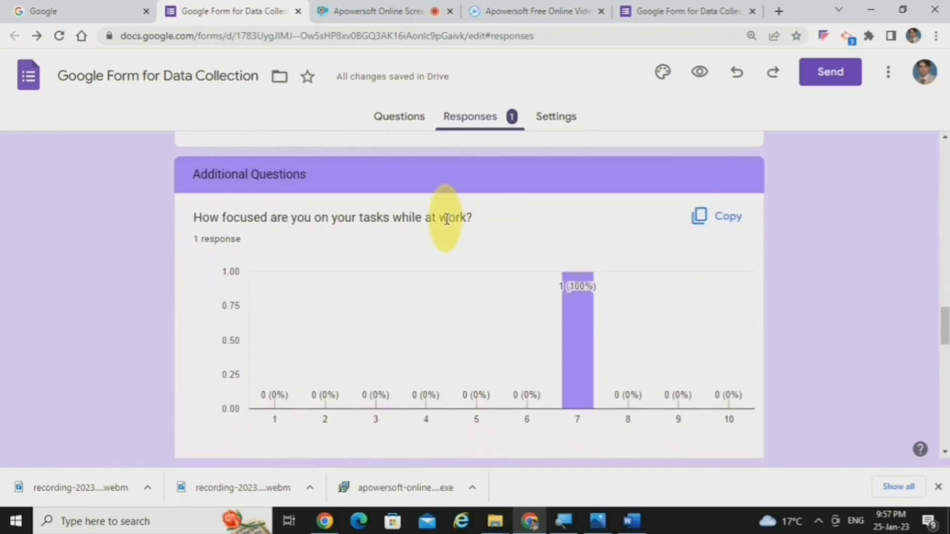
Step: Link the form responses to a new spreadsheet, keeping the suggested spreadsheet name
left_click_drag(945, 329, 945, 85)
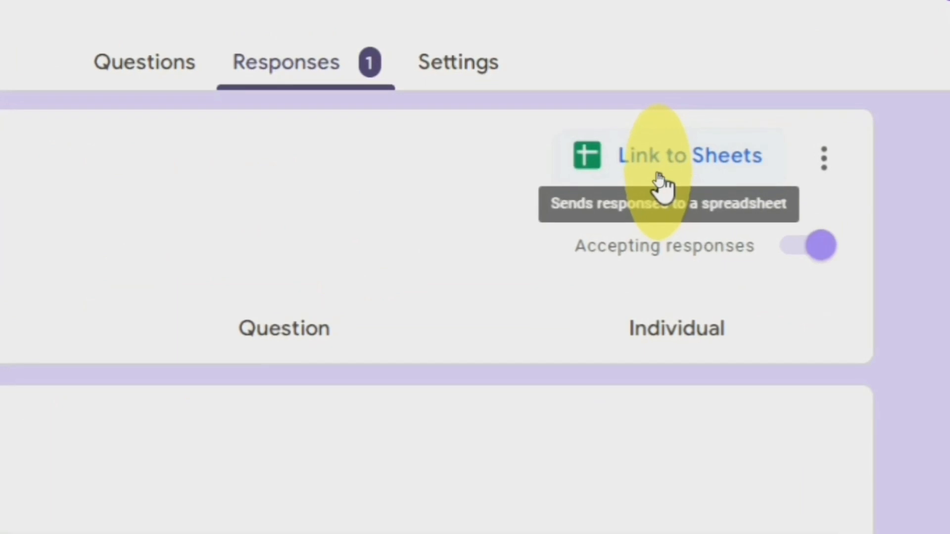
left_click(659, 179)
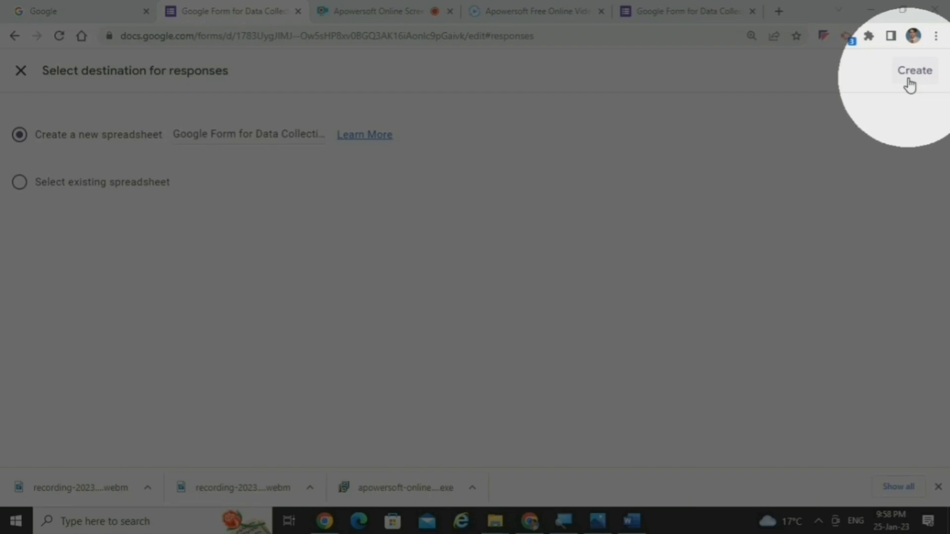
left_click(910, 81)
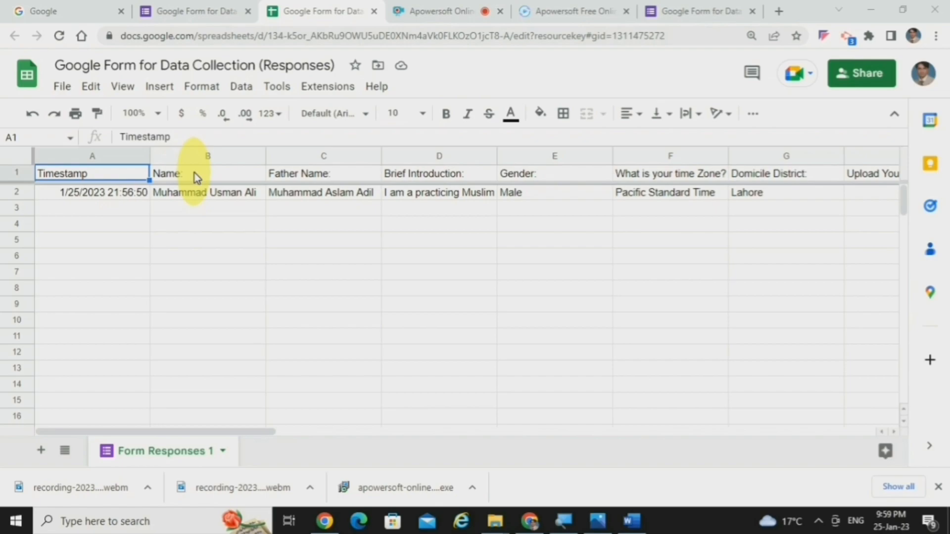
Step: Examine the submitted response in the linked spreadsheet, column by column from Name to the preferred wake-up time
left_click(213, 196)
left_click(314, 174)
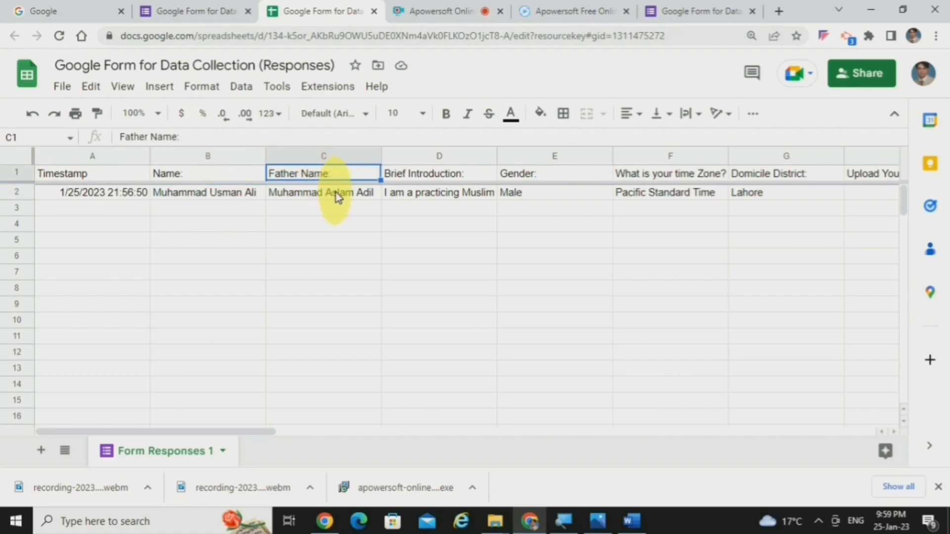
left_click(324, 194)
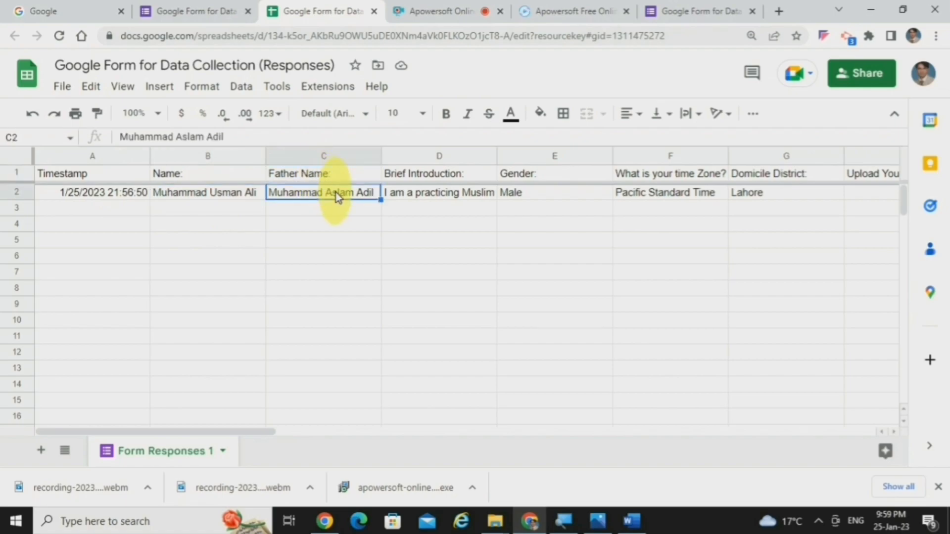
left_click(419, 176)
left_click(429, 195)
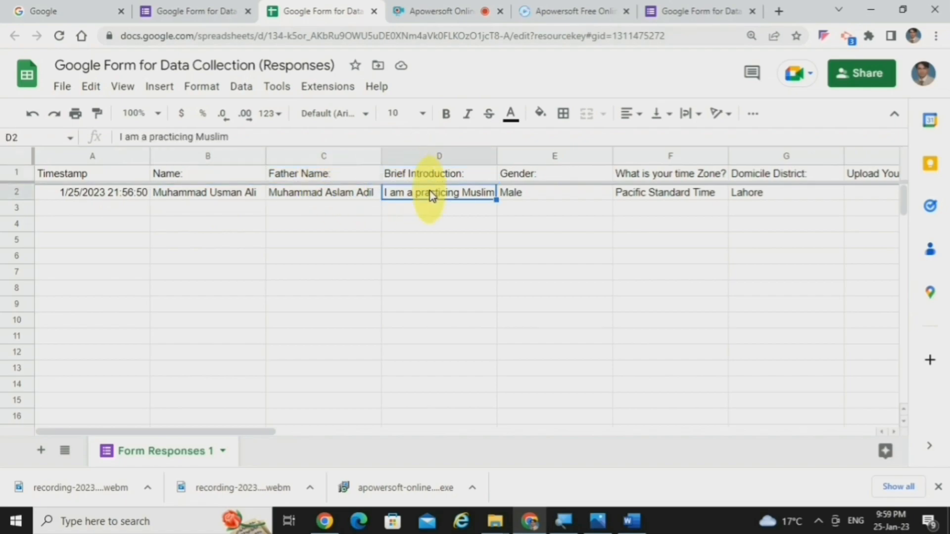
left_click(540, 180)
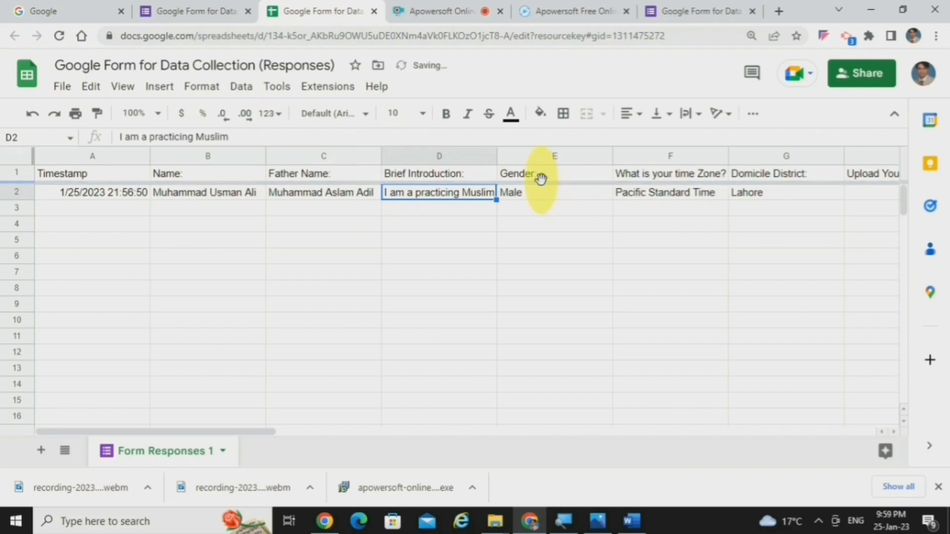
key("Right")
key("Right")
key("Right")
key("Right")
key("Right")
key("Right")
key("Right")
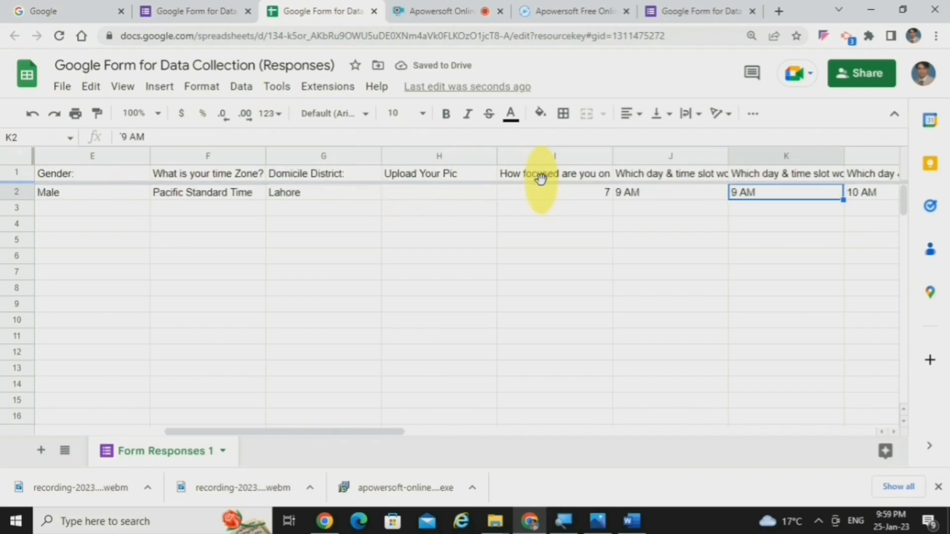
key("Right")
key("Right")
key("Right")
key("Right")
key("Right")
key("Right")
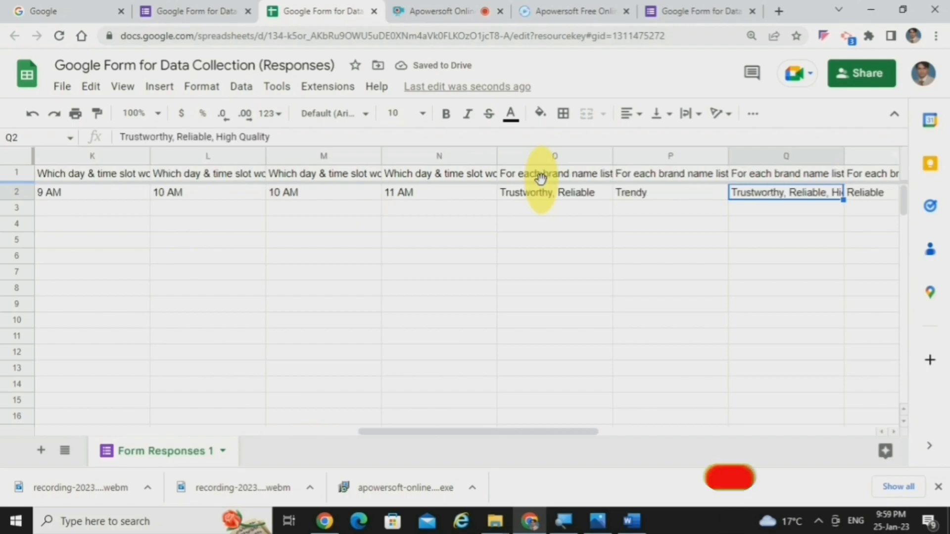
key("Right")
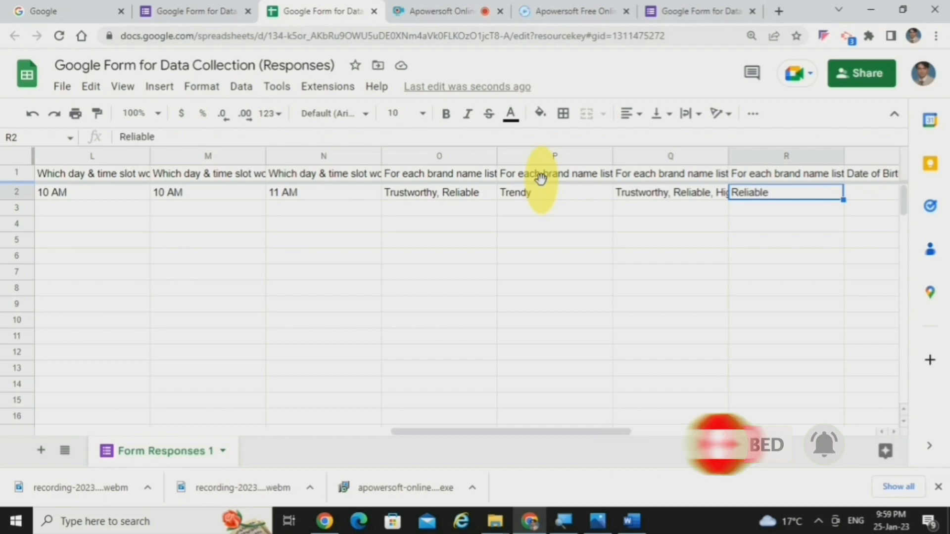
key("Right")
key("Right")
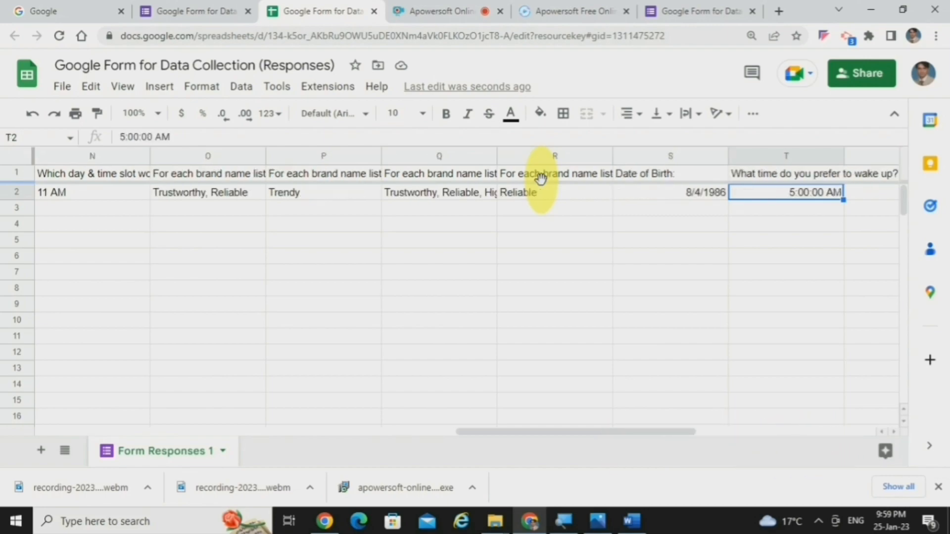